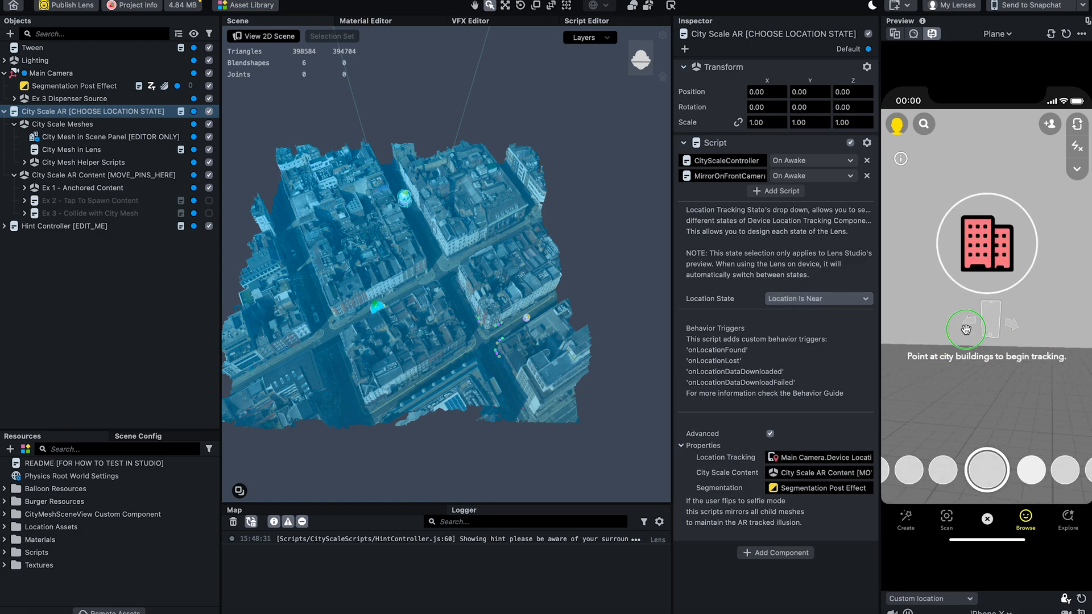
- Preview the Location Is Far state of the City Scale AR object and set its Location State to Location Found
left_click(842, 302)
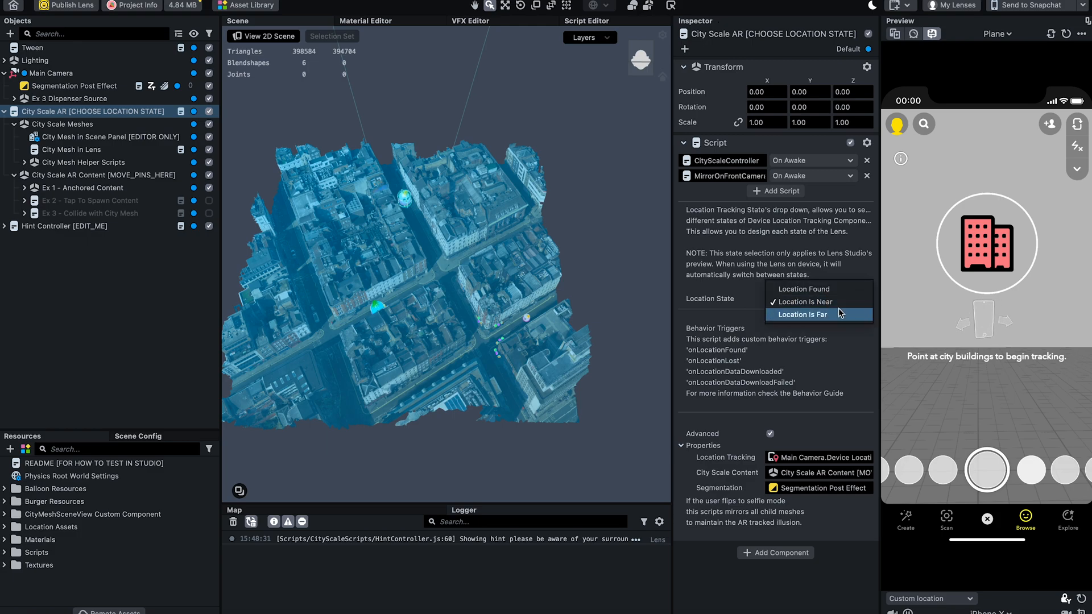
left_click(841, 314)
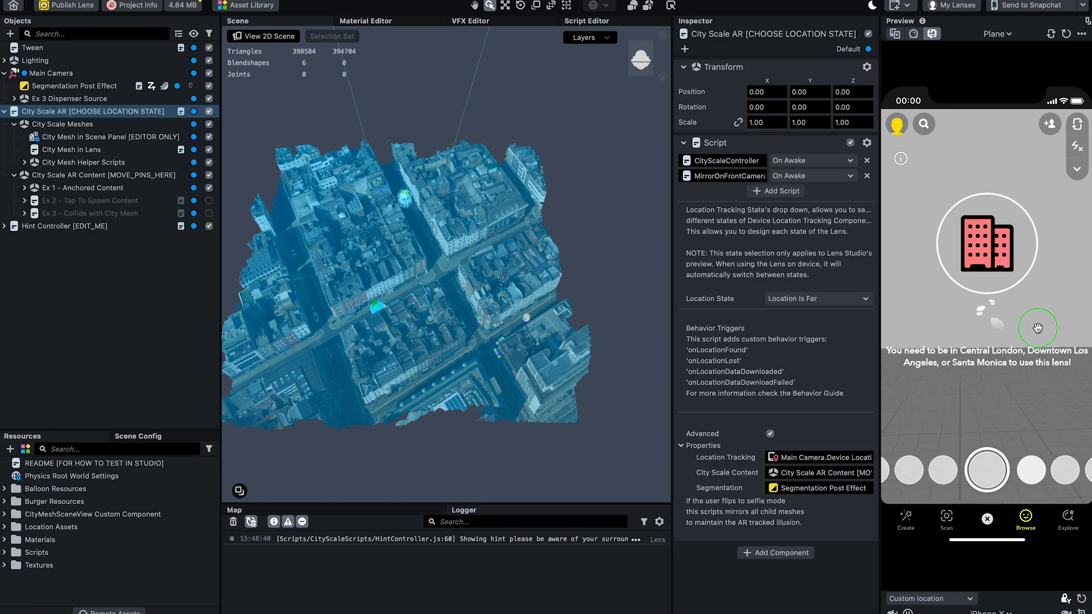
left_click(836, 300)
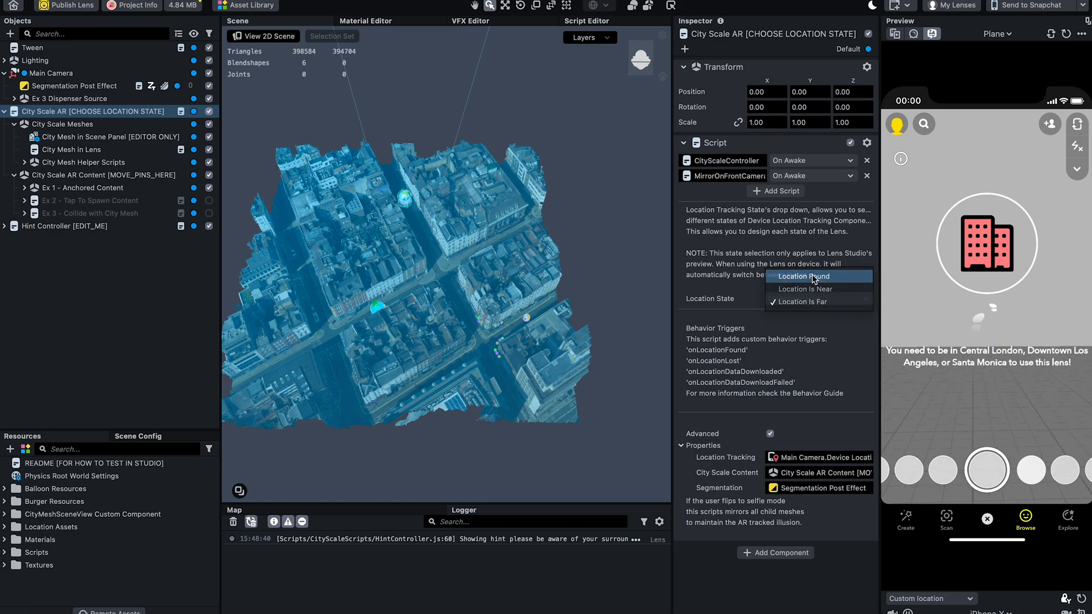
left_click(813, 276)
left_click(1002, 331)
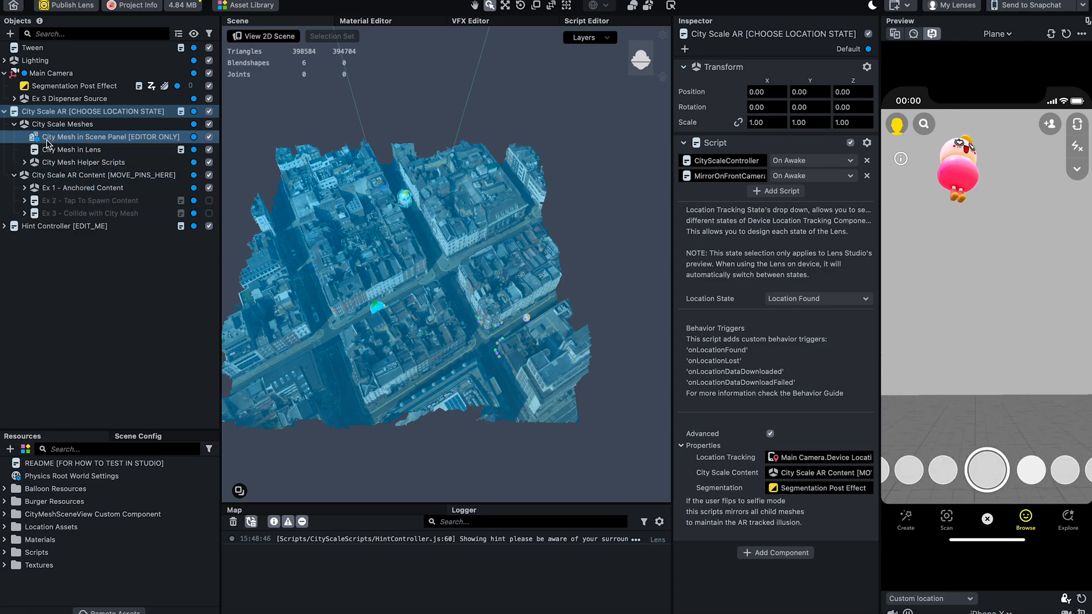
- Inspect City Mesh in Scene Panel, City Mesh in Lens and the helper scripts Material Parameters, RaycastCityMesh and Ground Y Estimation
left_click(447, 243)
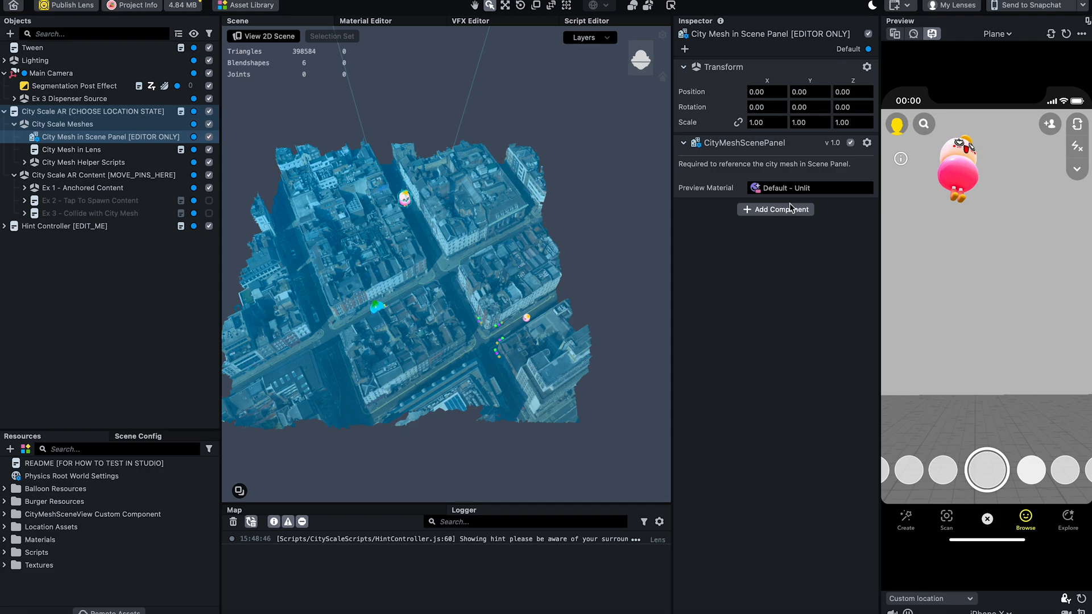
left_click(80, 151)
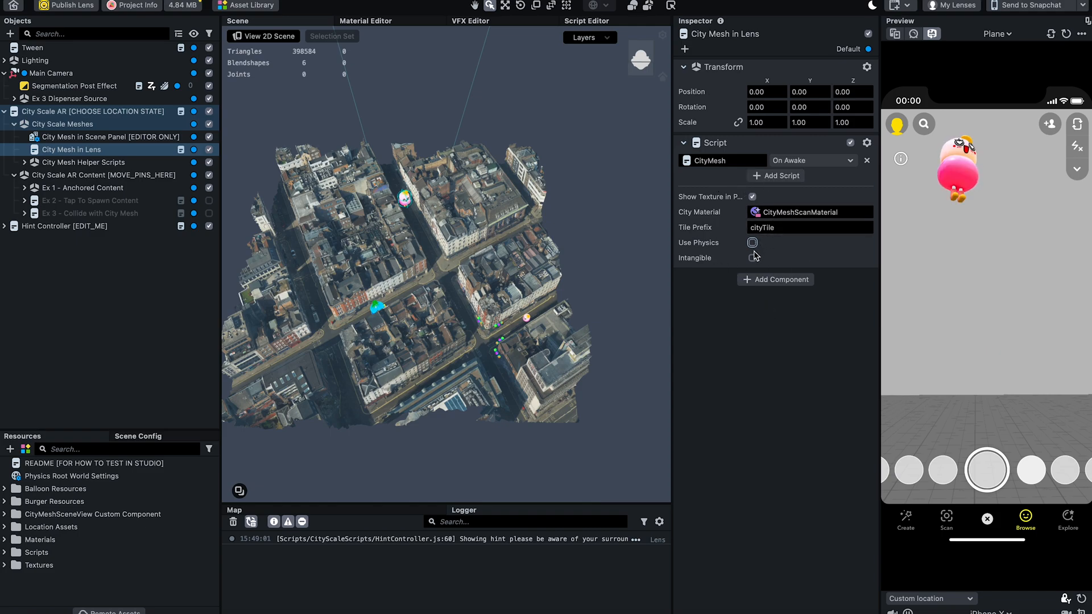
left_click(41, 163)
left_click(24, 162)
left_click(89, 176)
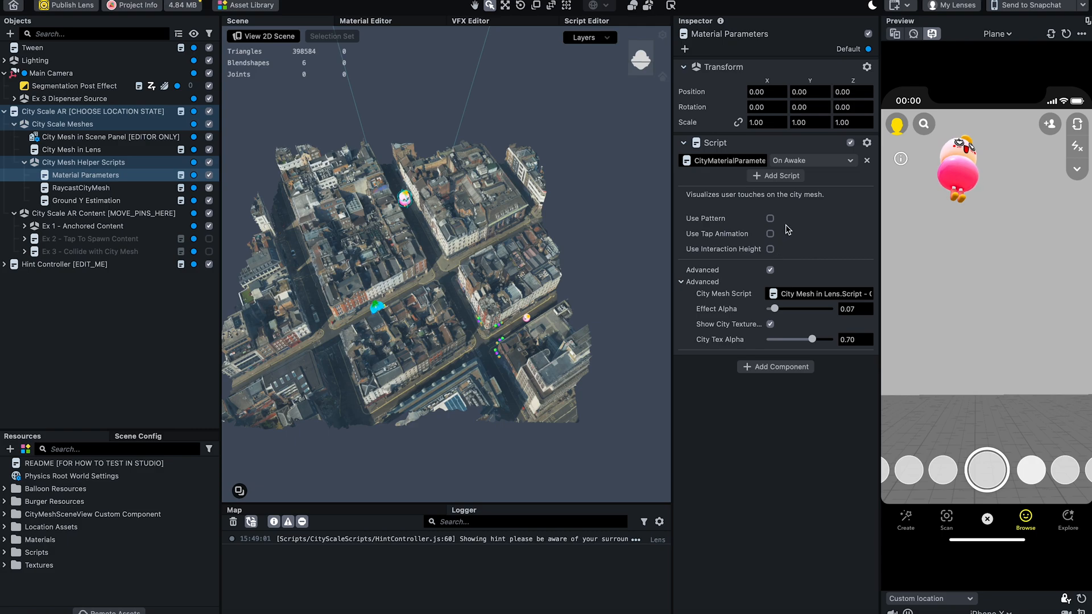
left_click(770, 219)
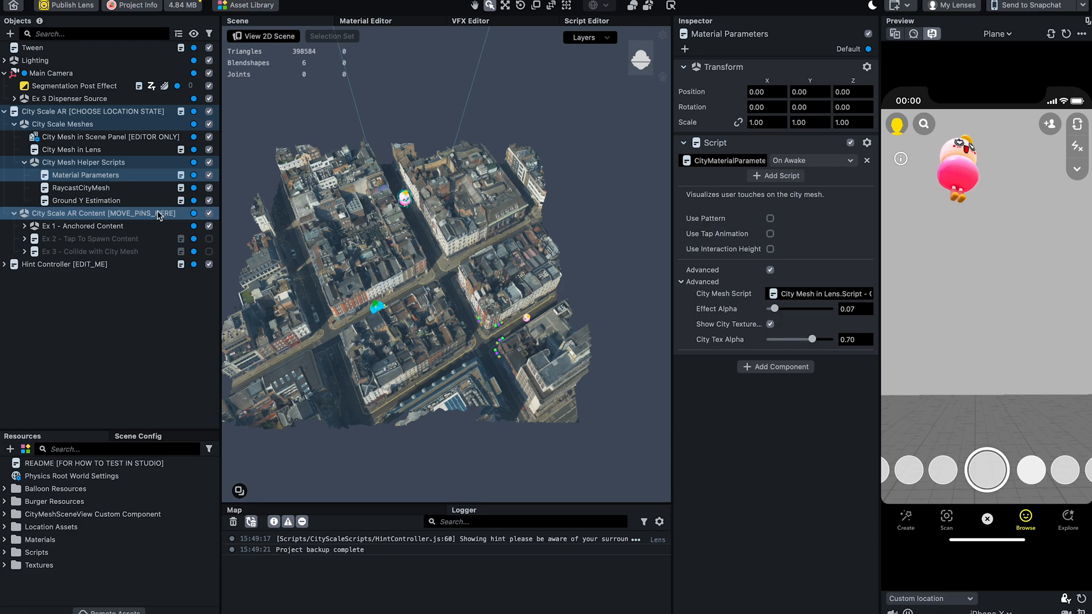
left_click(125, 190)
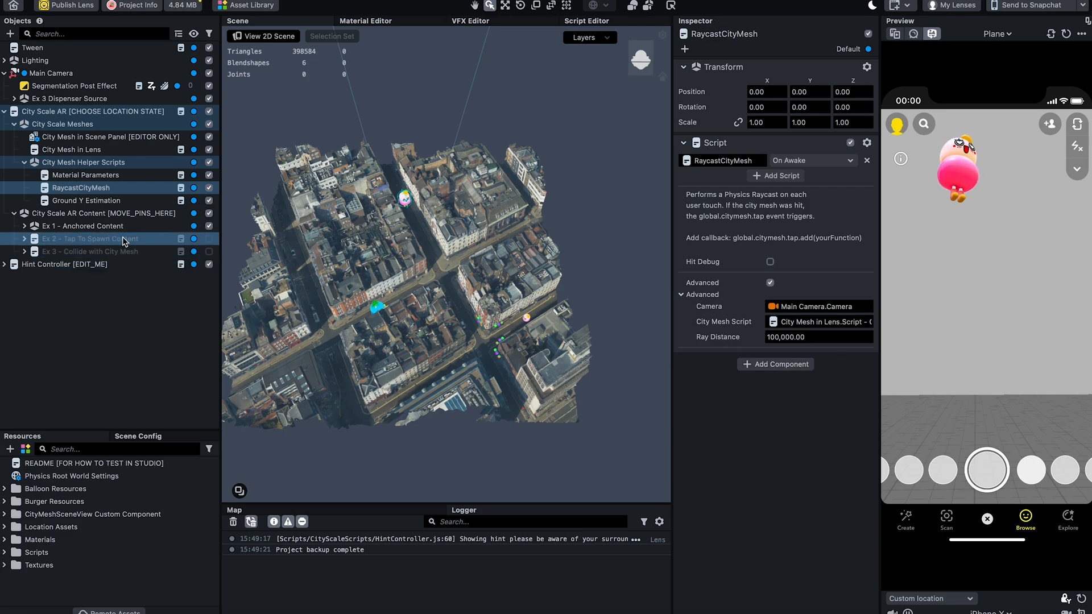
left_click(117, 202)
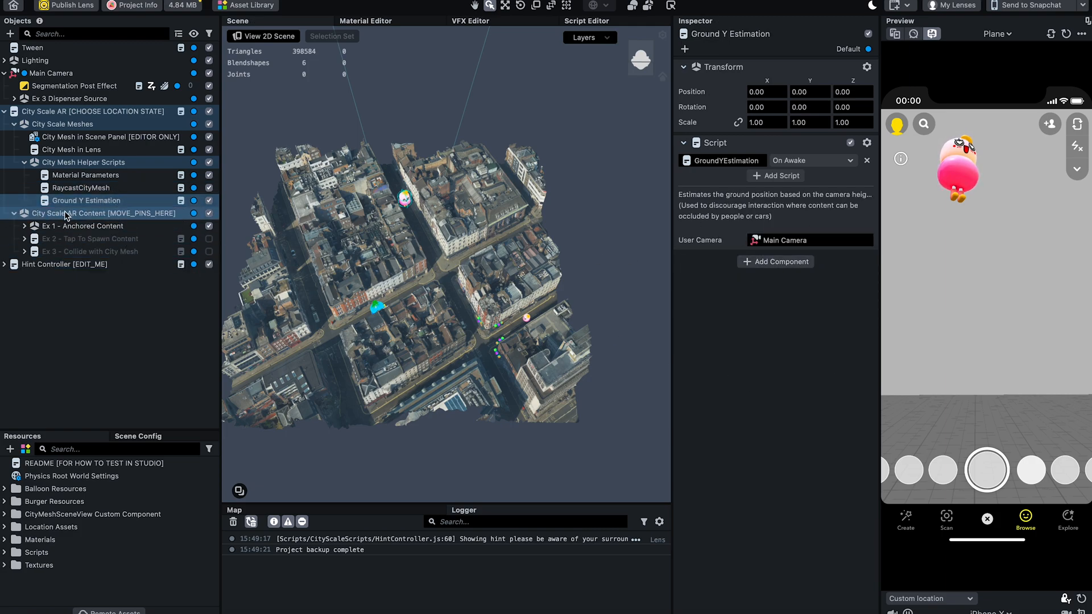
- Examine the contents of Ex 1 - Anchored Content, including its Material Param Override settings
left_click(101, 214)
left_click(104, 227)
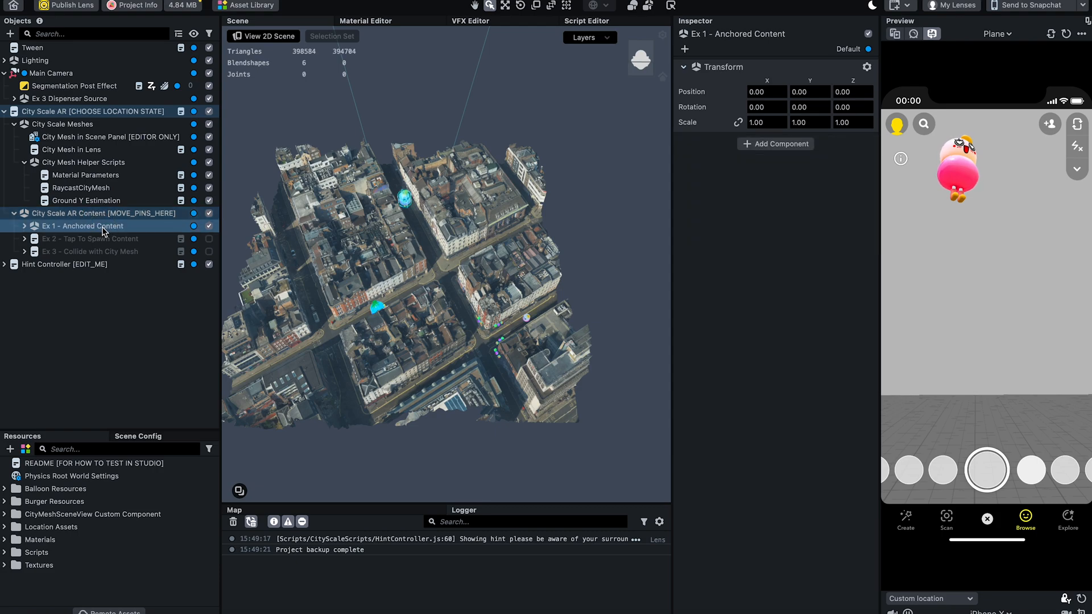
left_click(24, 229)
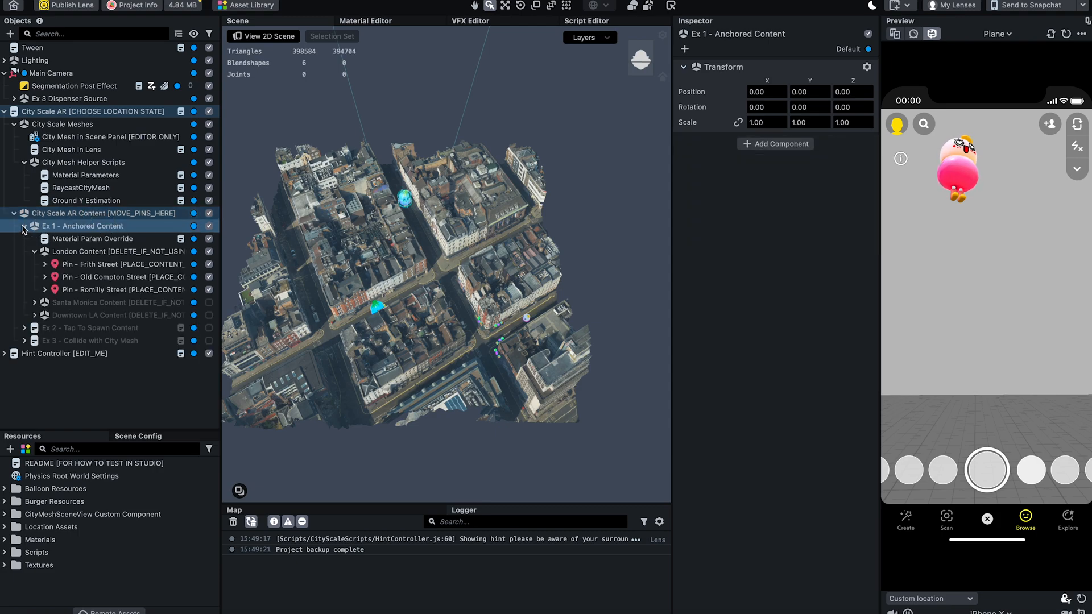
left_click(72, 239)
left_click_drag(64, 241, 32, 230)
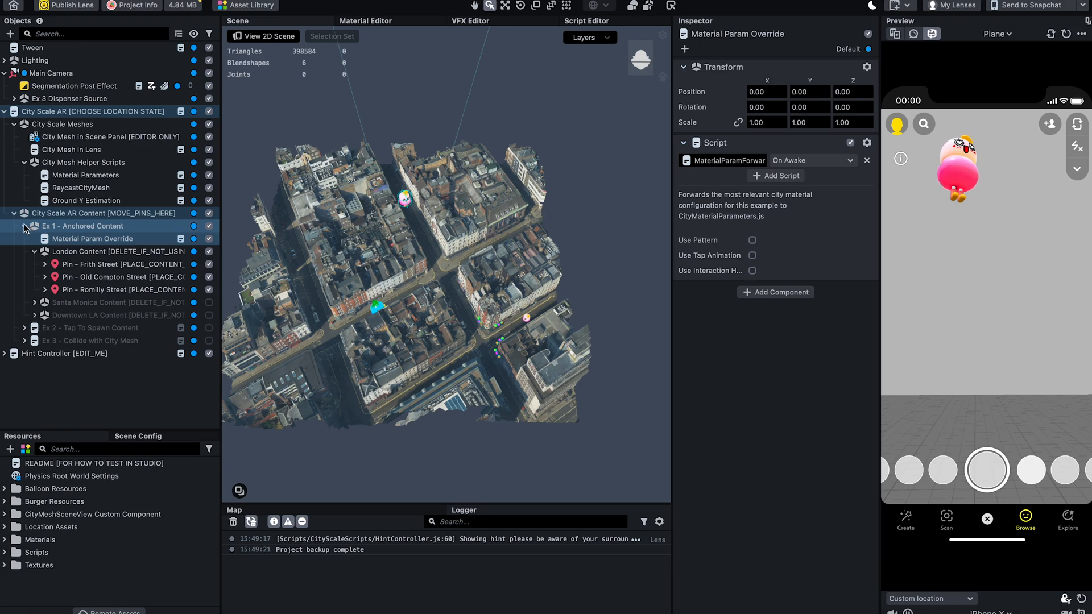
left_click(24, 226)
- Examine Ex 2 - Tap To Spawn Content and Ex 3 - Collide with City Mesh, including their material override scripts
left_click(23, 240)
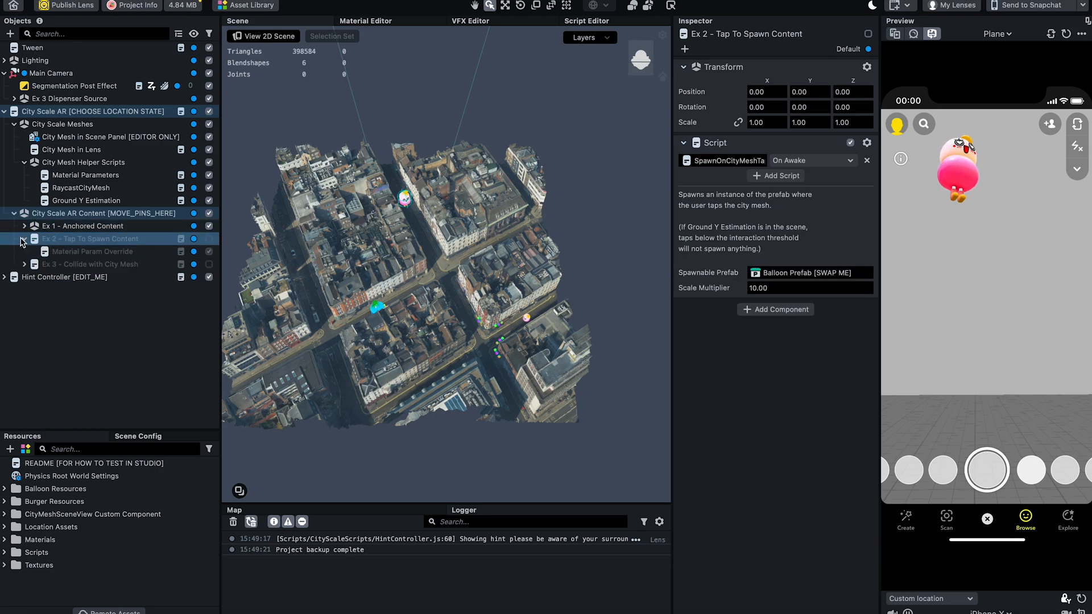
left_click(38, 251)
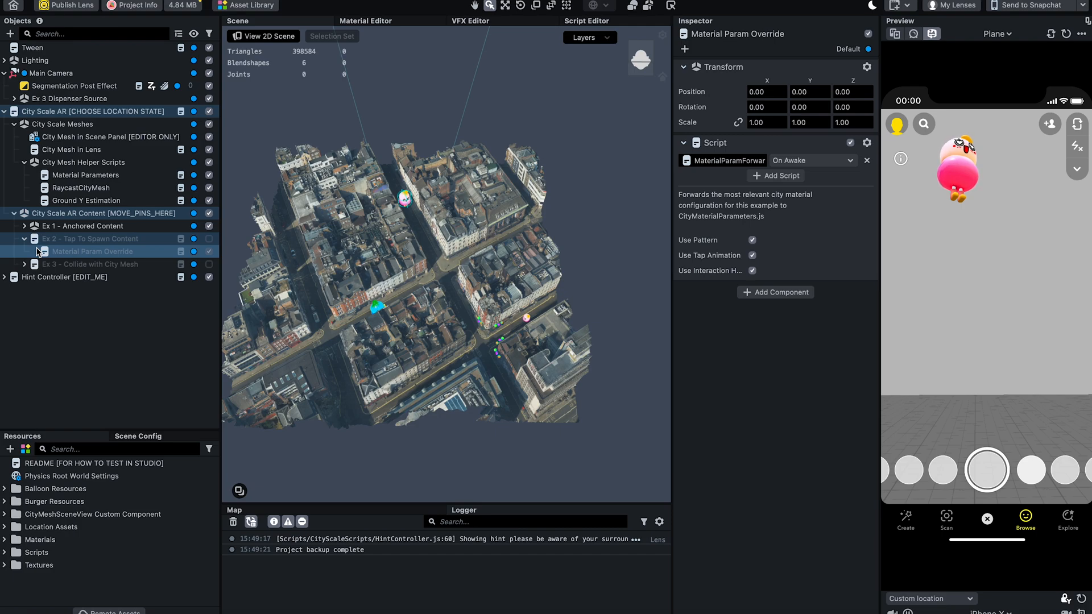
left_click(24, 264)
left_click(68, 277)
left_click(71, 255, "super")
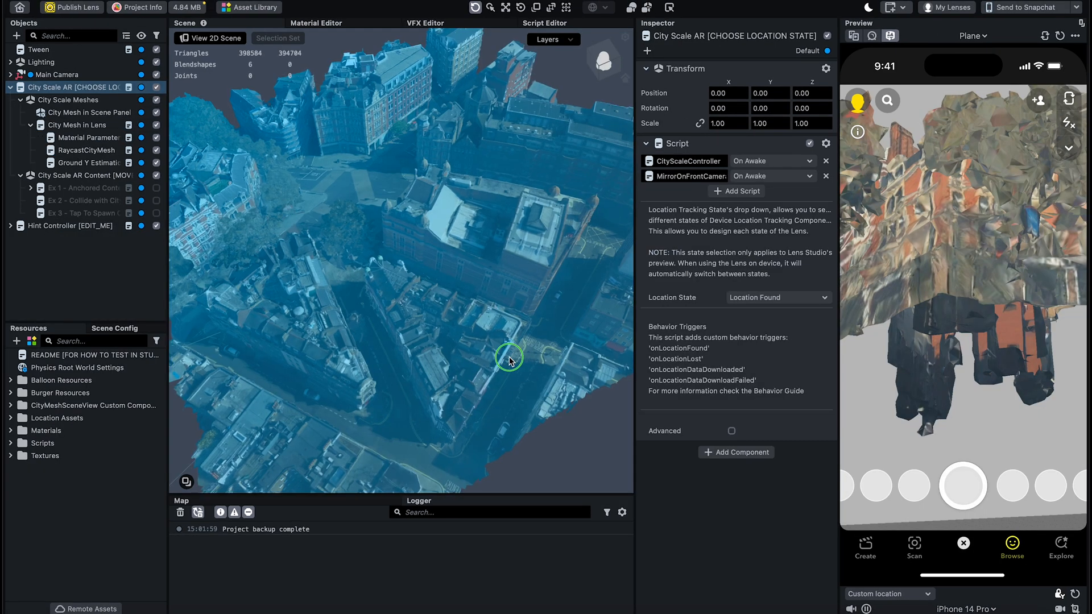
- Inspect the city mesh from several angles in the 3D scene and select City Mesh in Scene Panel
left_click_drag(509, 356, 452, 373, "alt")
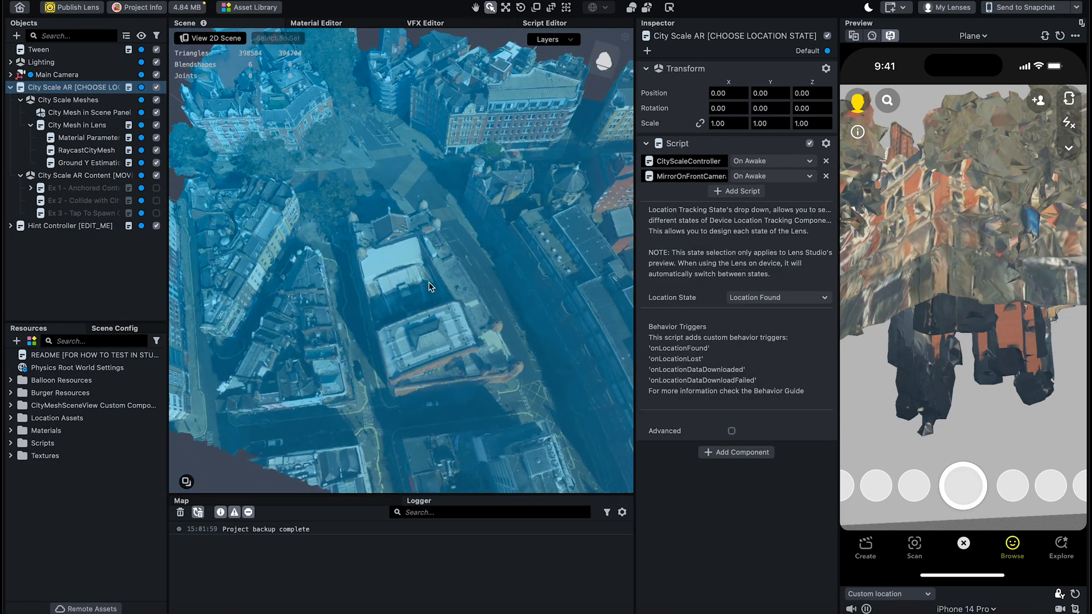
left_click_drag(430, 287, 413, 340, "alt")
left_click(400, 340)
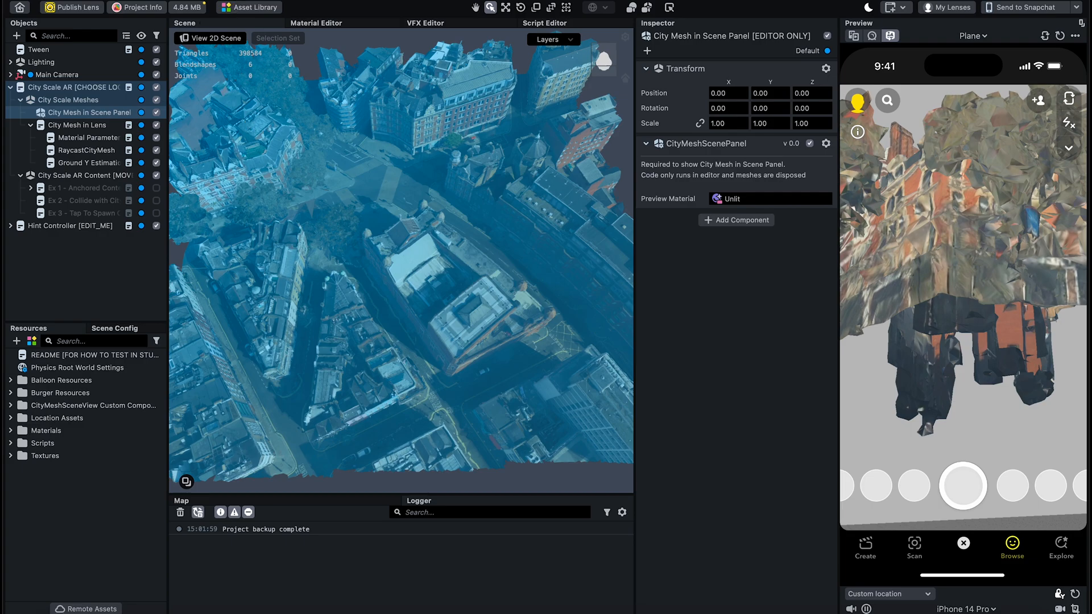
- Show the location map below the 3D scene and enlarge its area
left_click(215, 0)
mouse_move(256, 1)
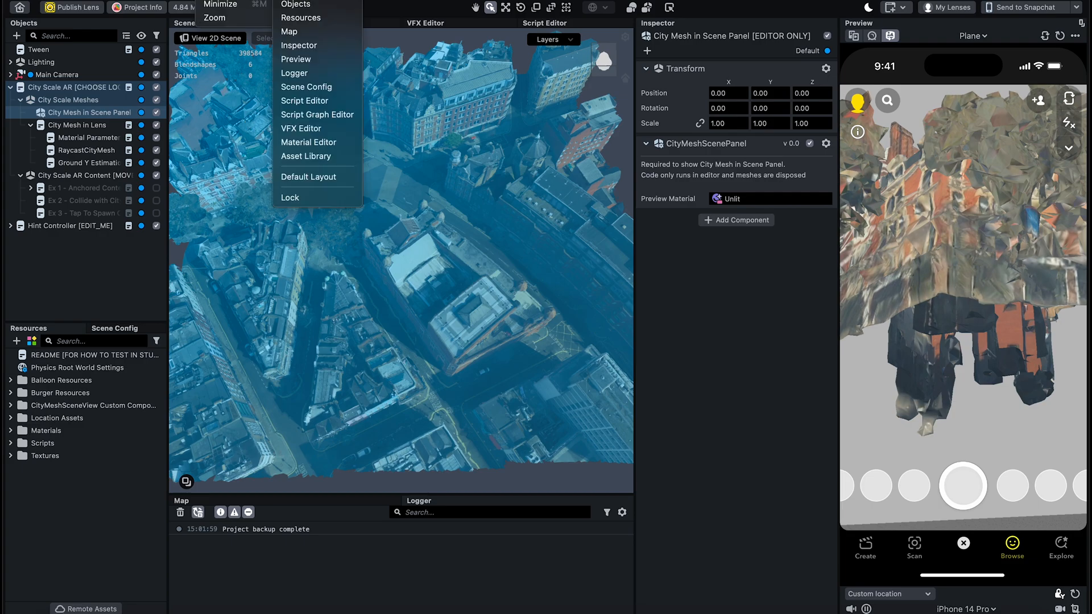
left_click(290, 32)
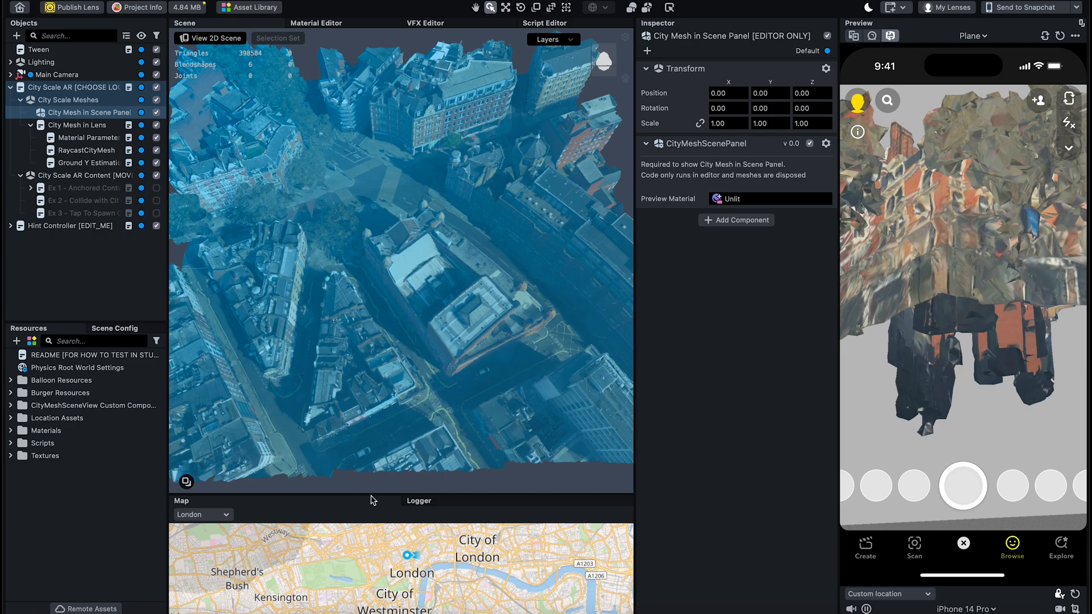
left_click_drag(371, 495, 366, 361)
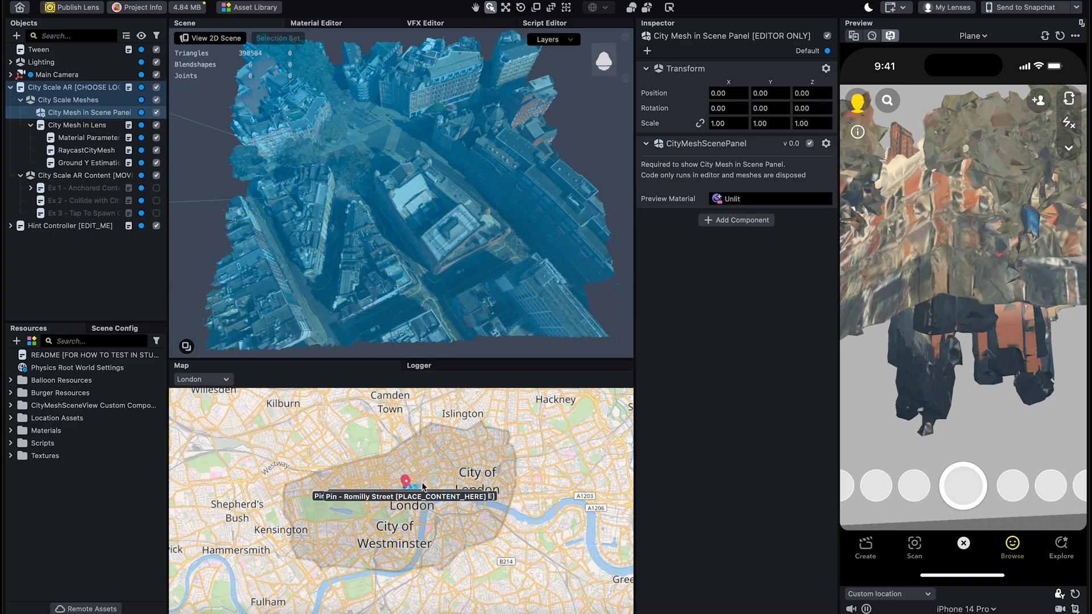
- Examine the London pins on the map, and switch the map location to Los Angeles and Santa Monica
scroll(428, 510, "up", 5)
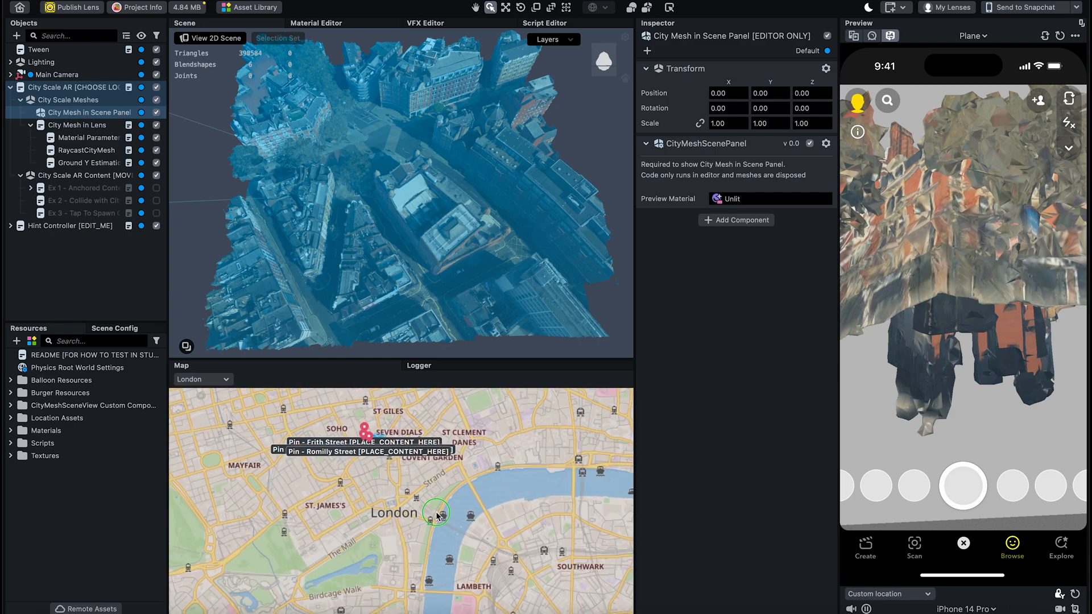
left_click_drag(368, 478, 432, 517)
scroll(421, 488, "up", 3)
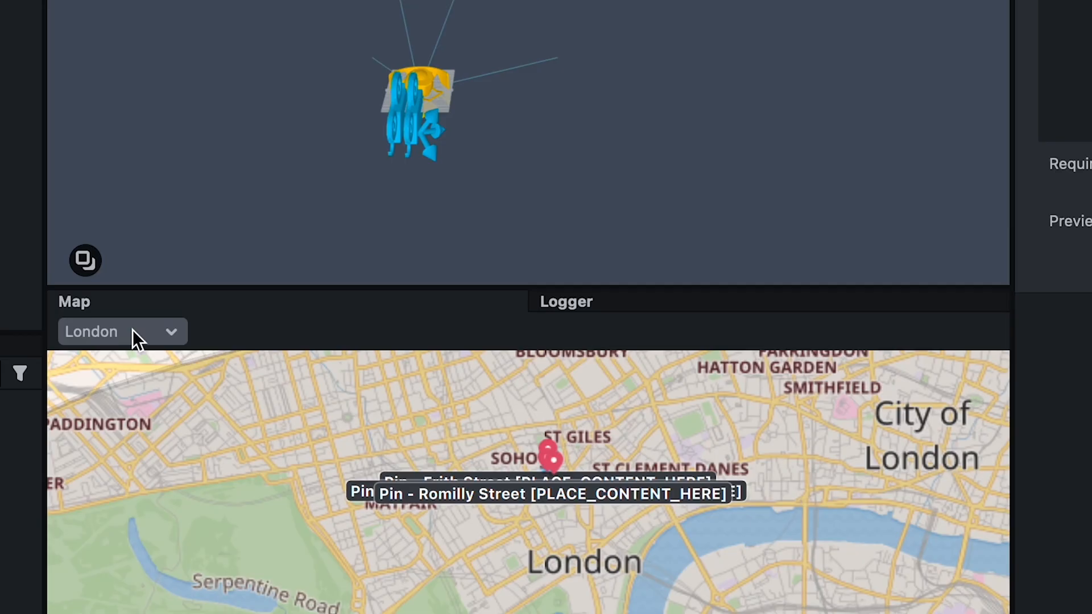
left_click(205, 380)
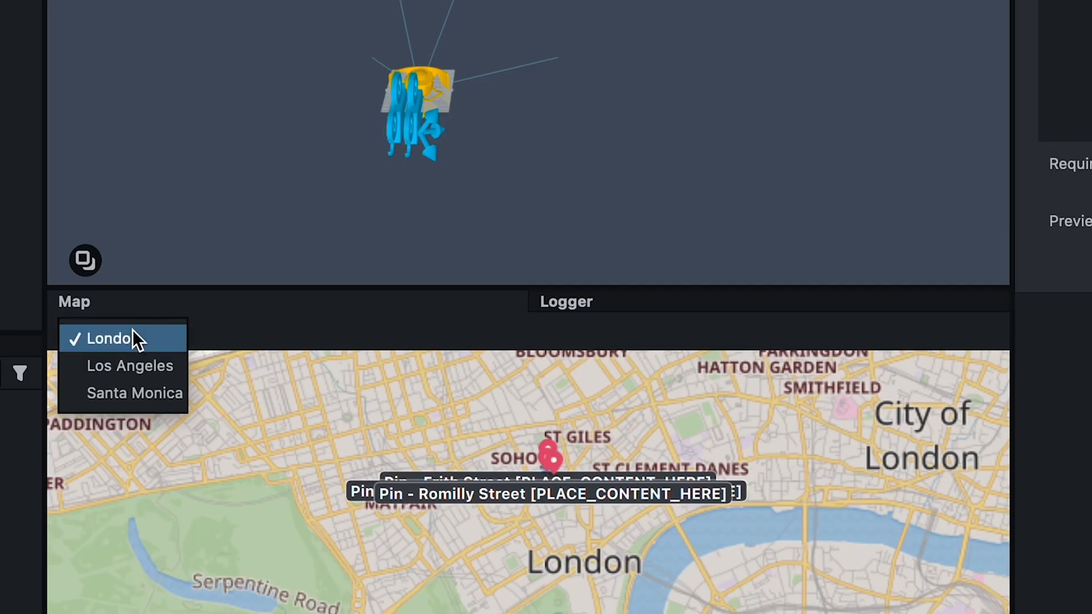
left_click(131, 367)
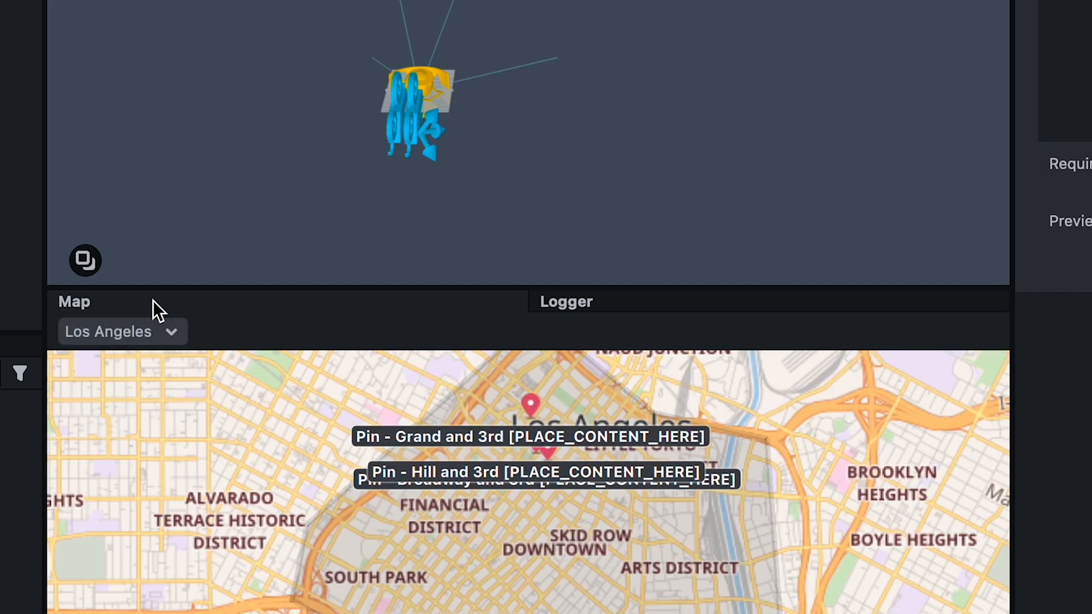
left_click(150, 330)
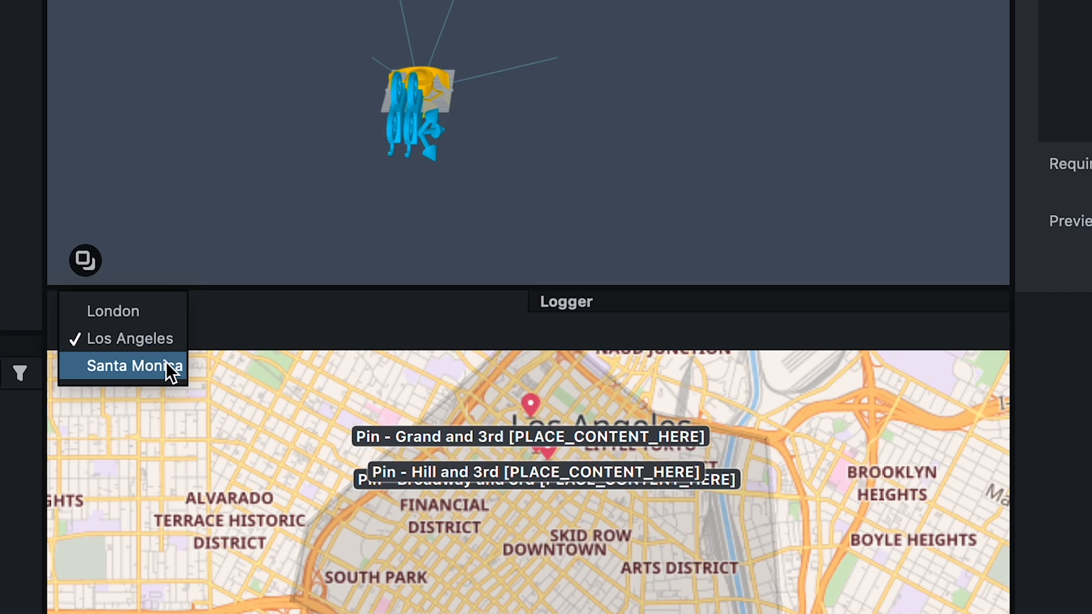
left_click(169, 370)
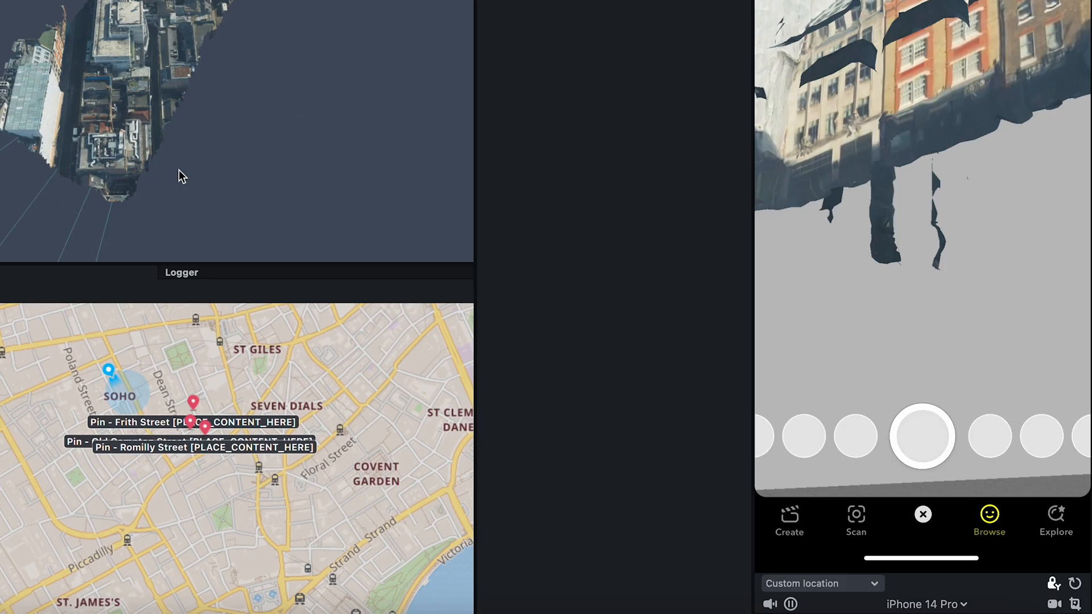
- Look and move around the London buildings in the lens preview, and check the preview's Camera Speed option
left_click_drag(934, 154, 967, 228)
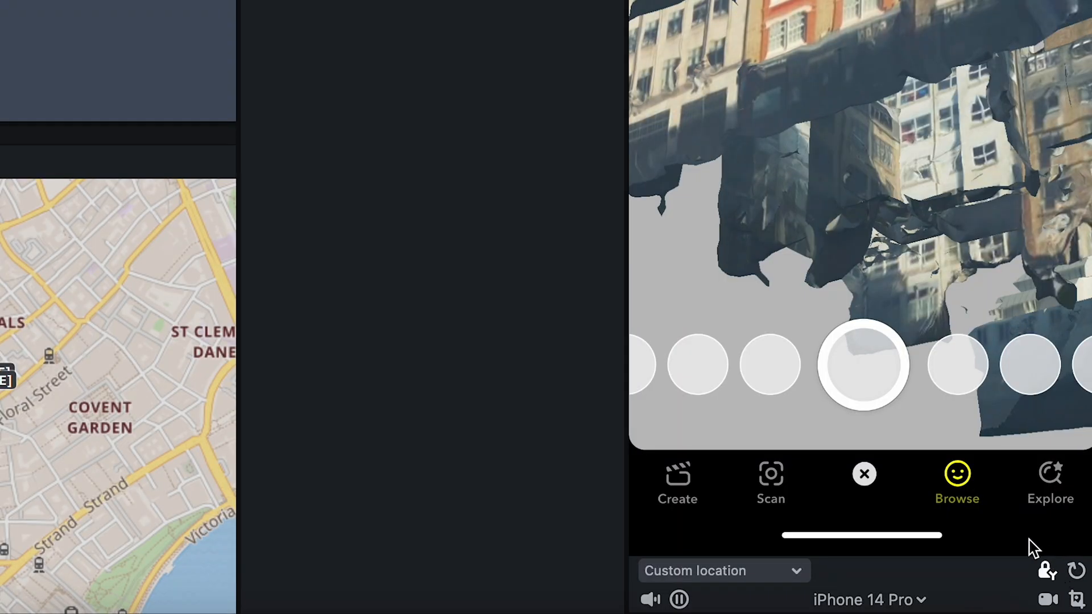
left_click(1050, 565)
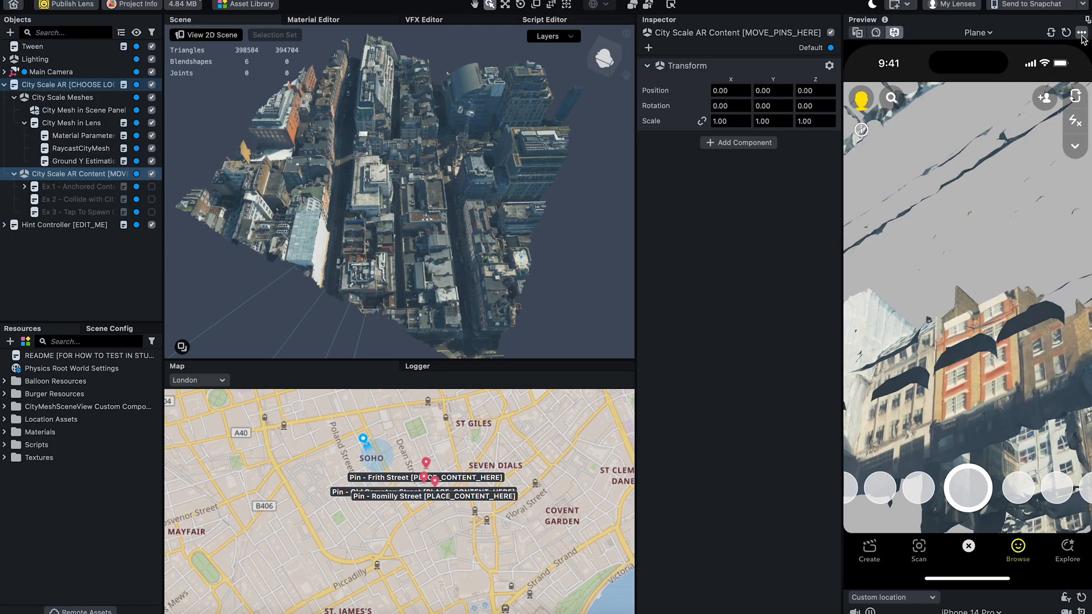
left_click(1081, 34)
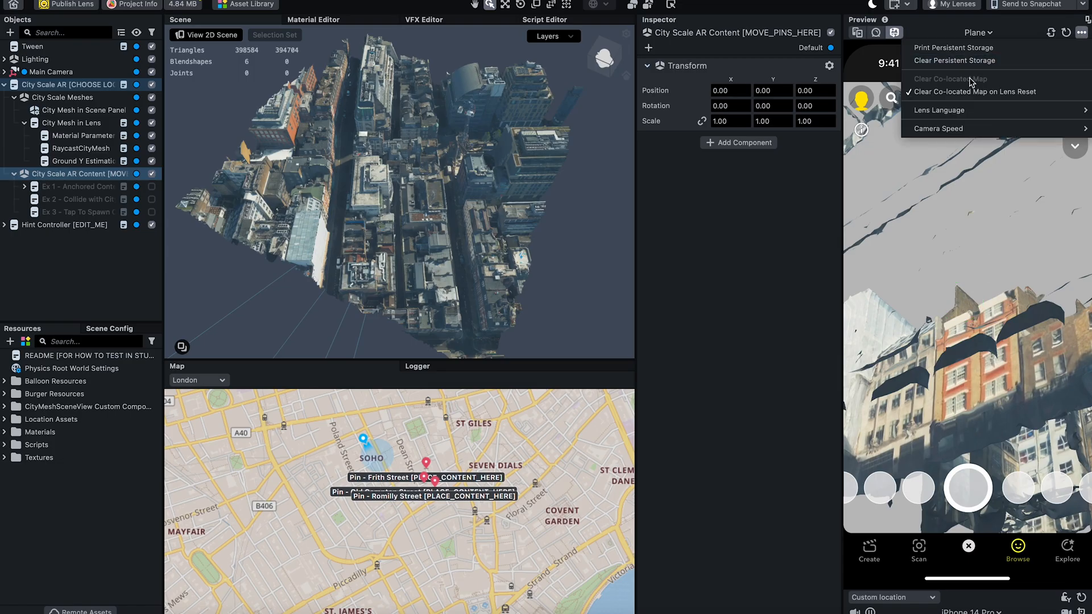
mouse_move(956, 128)
left_click(868, 159)
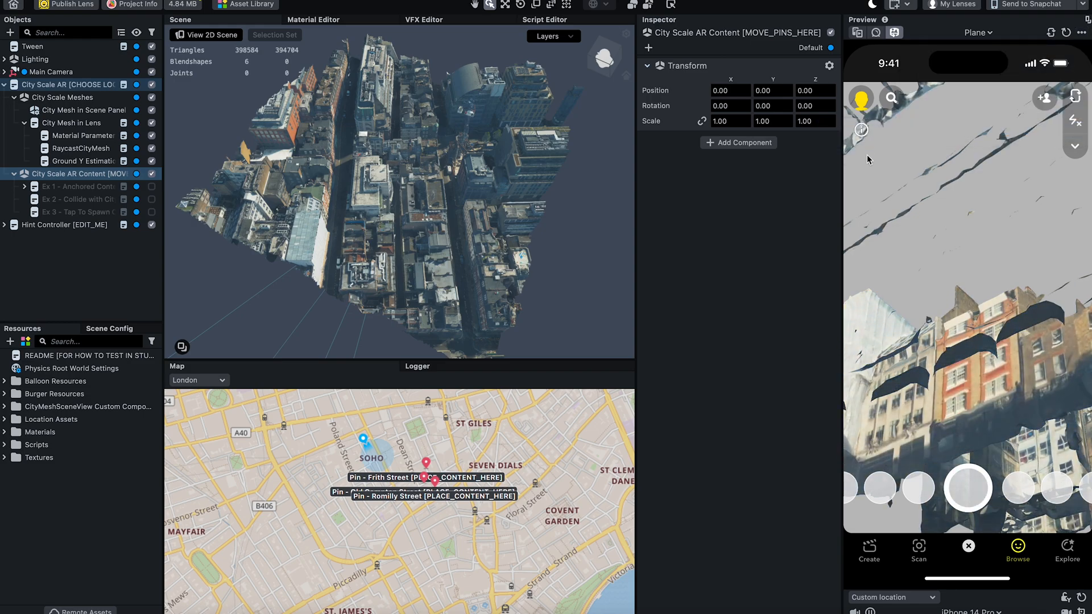
mouse_move(949, 368)
right_mouse_down()
mouse_move(944, 303)
mouse_move(954, 368)
right_mouse_up()
key("w")
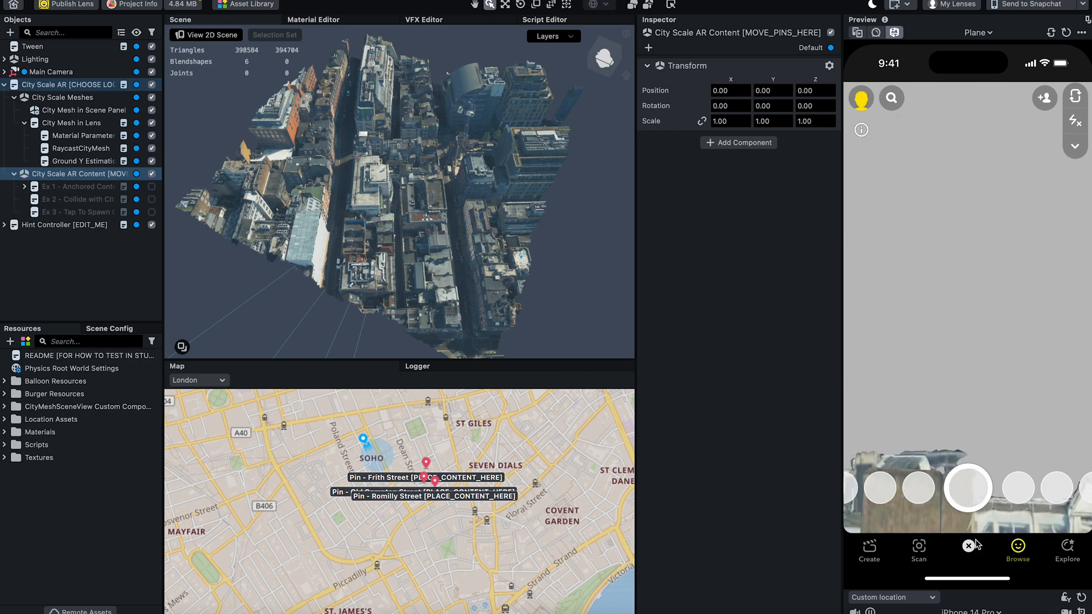
right_click_drag(977, 544, 912, 388)
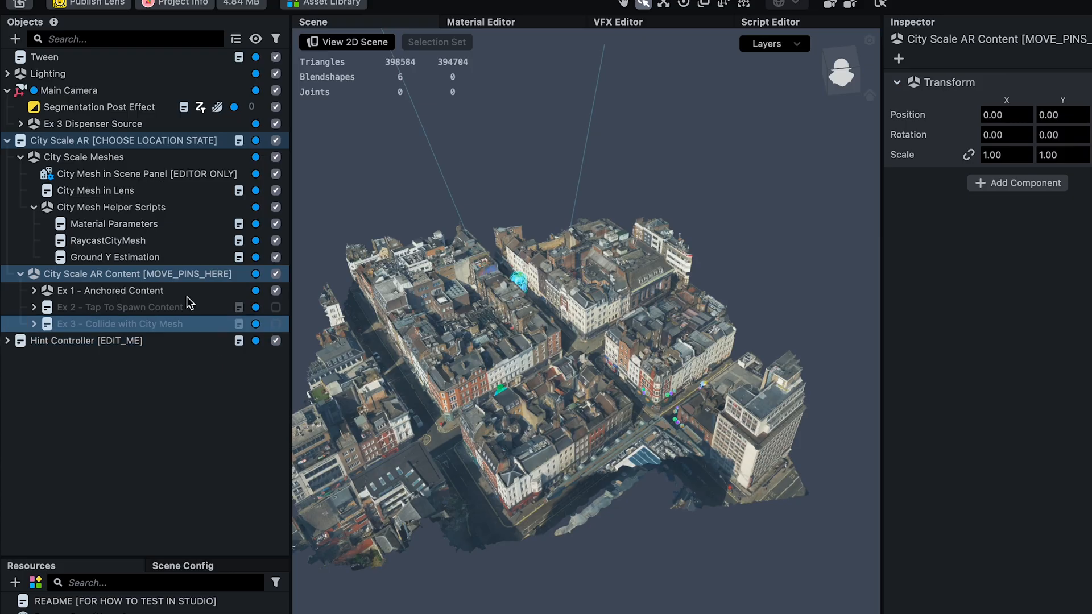
- Delete the three example objects, Ex 1 through Ex 3, from City Scale AR Content
left_click(149, 291)
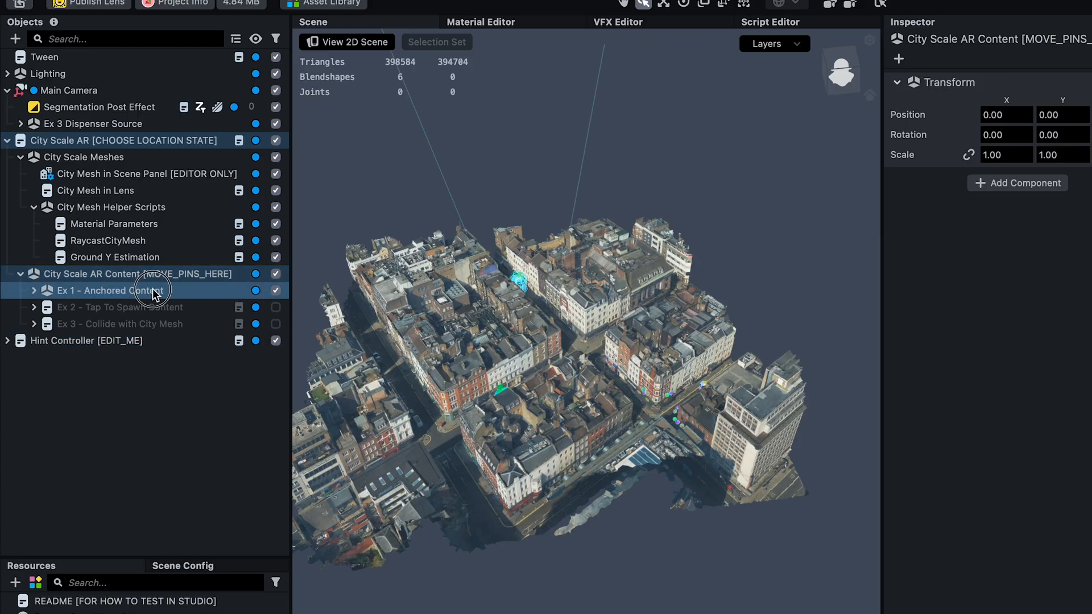
left_click(157, 320, "shift")
key("Delete")
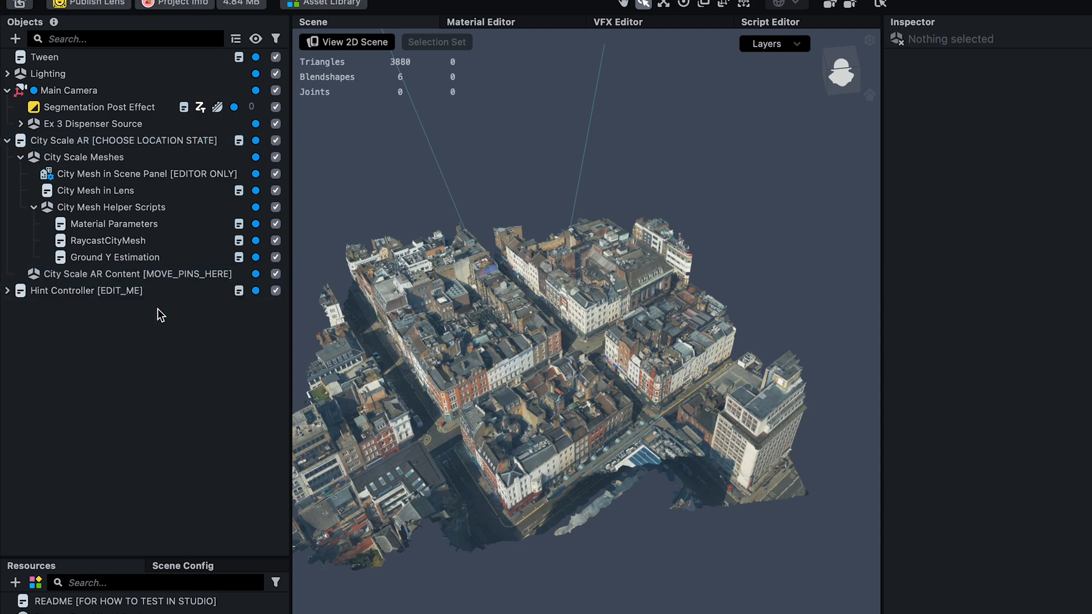
- Delete the Ex 3 Dispenser Source object from the Main Camera
left_click(73, 120)
key("Delete")
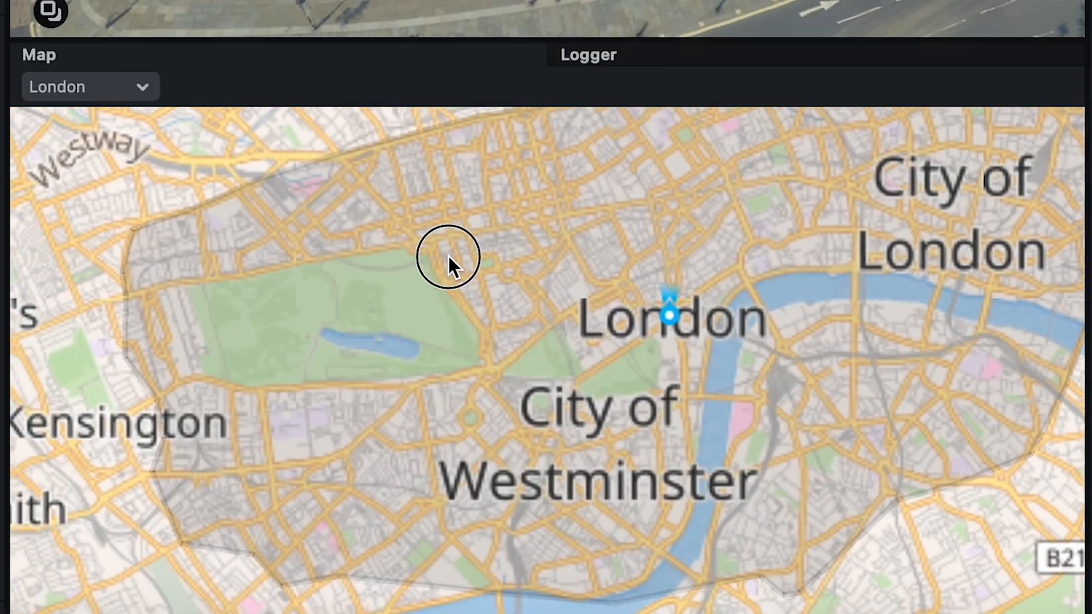
- Load the city mesh around Prince's Square in Bayswater from the London map
scroll(268, 247, "up", 4)
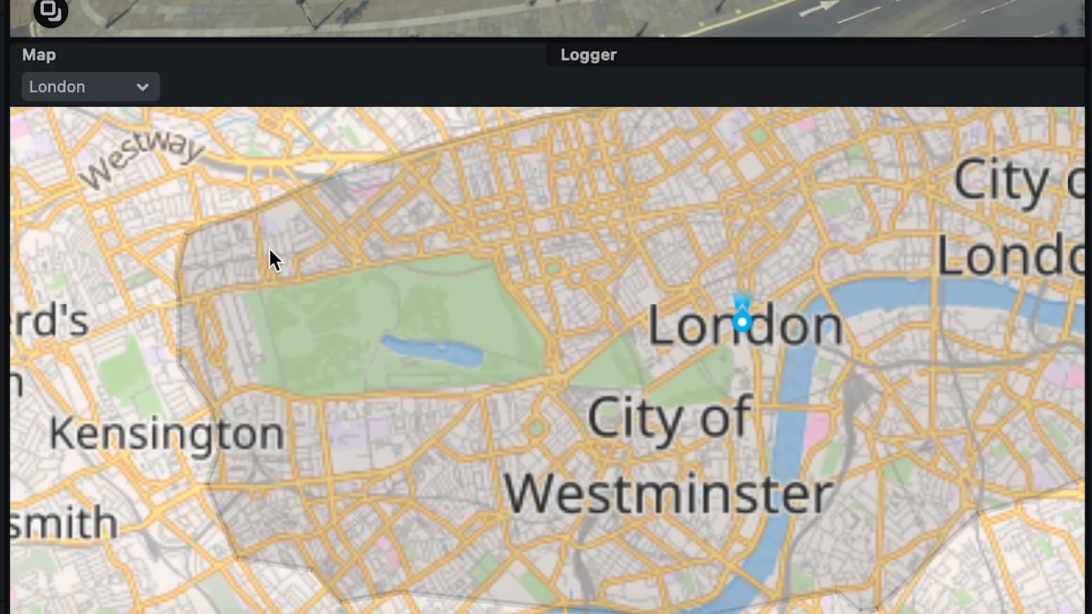
scroll(199, 259, "up", 3)
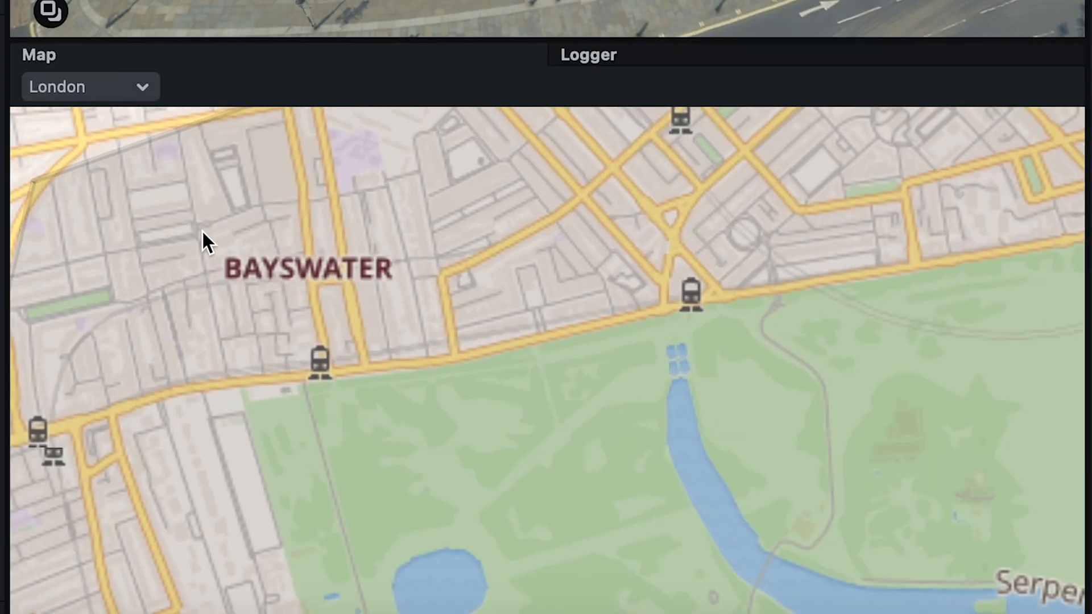
scroll(202, 231, "up", 2)
scroll(215, 310, "up", 5)
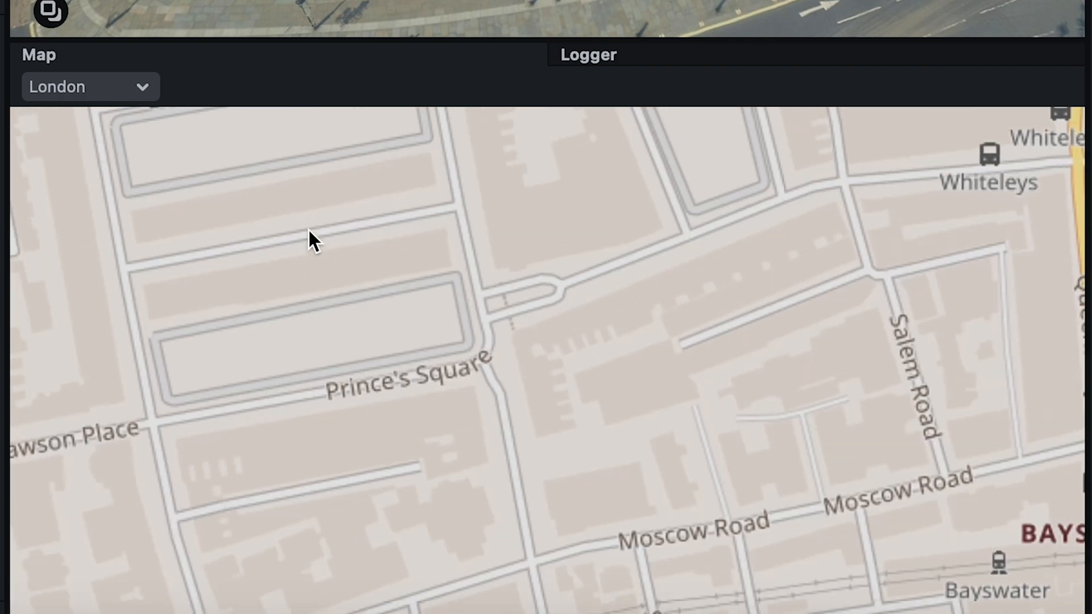
left_click(309, 230)
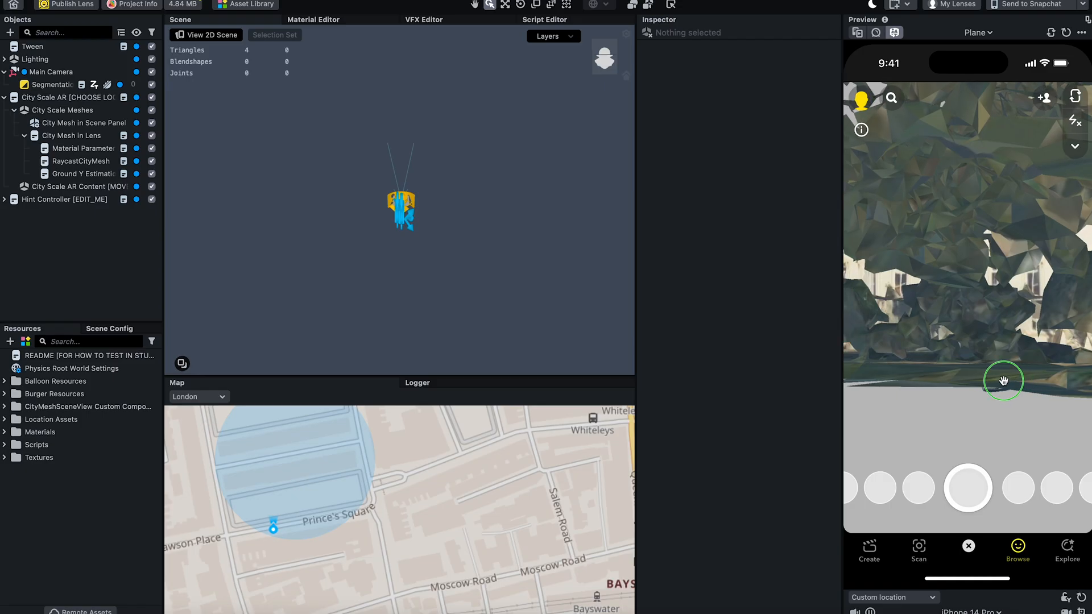
- Examine the Prince's Square buildings and streets in the lens preview and 3D scene, comparing them with the map area
left_click_drag(995, 379, 973, 453)
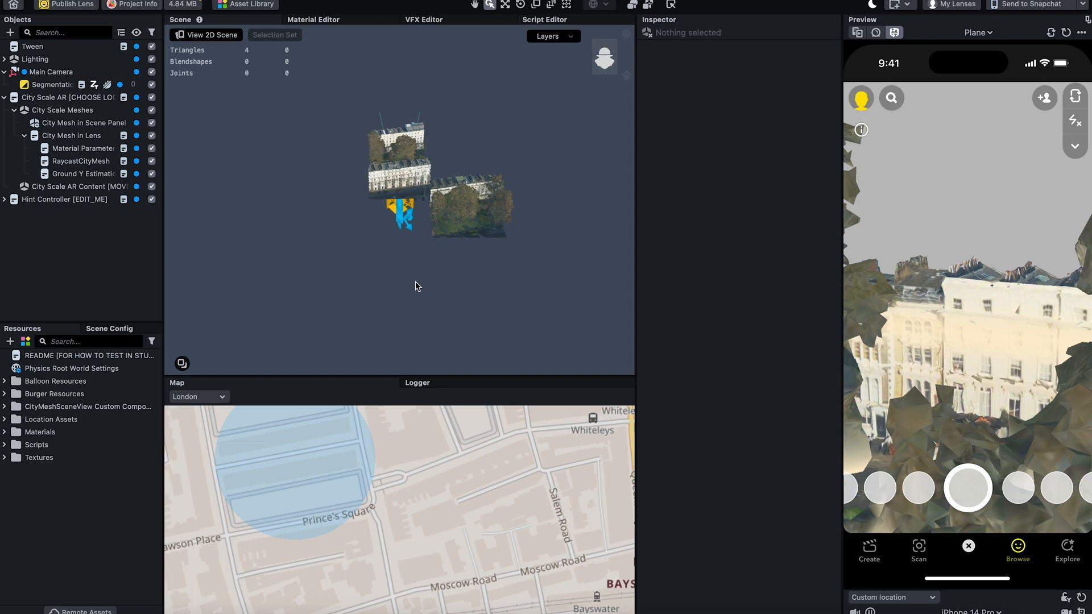
left_click_drag(257, 288, 395, 285, "alt")
scroll(315, 479, "down", 3)
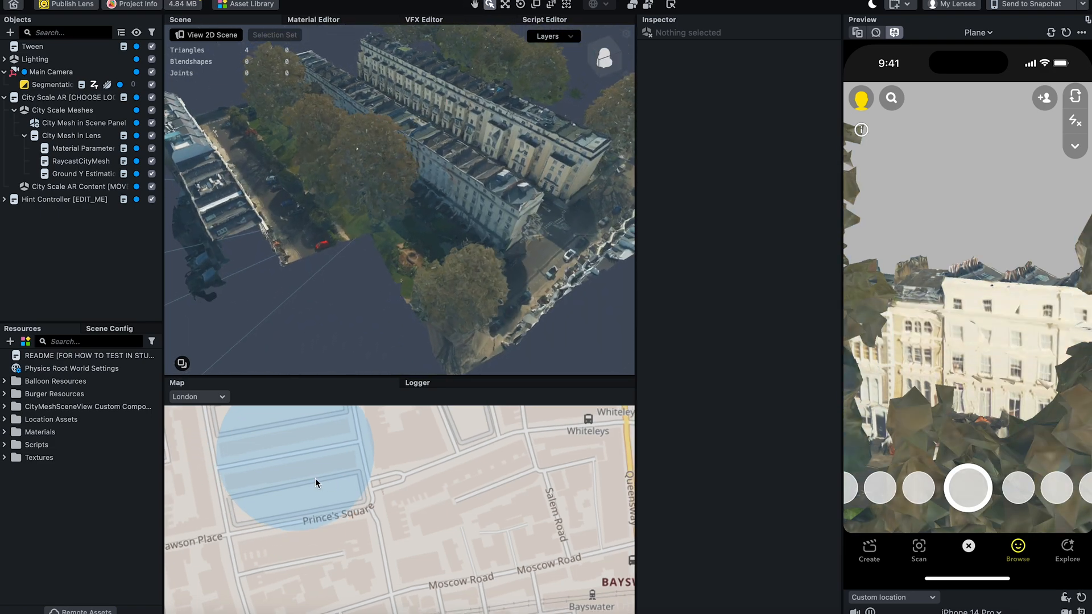
left_click_drag(364, 479, 481, 541)
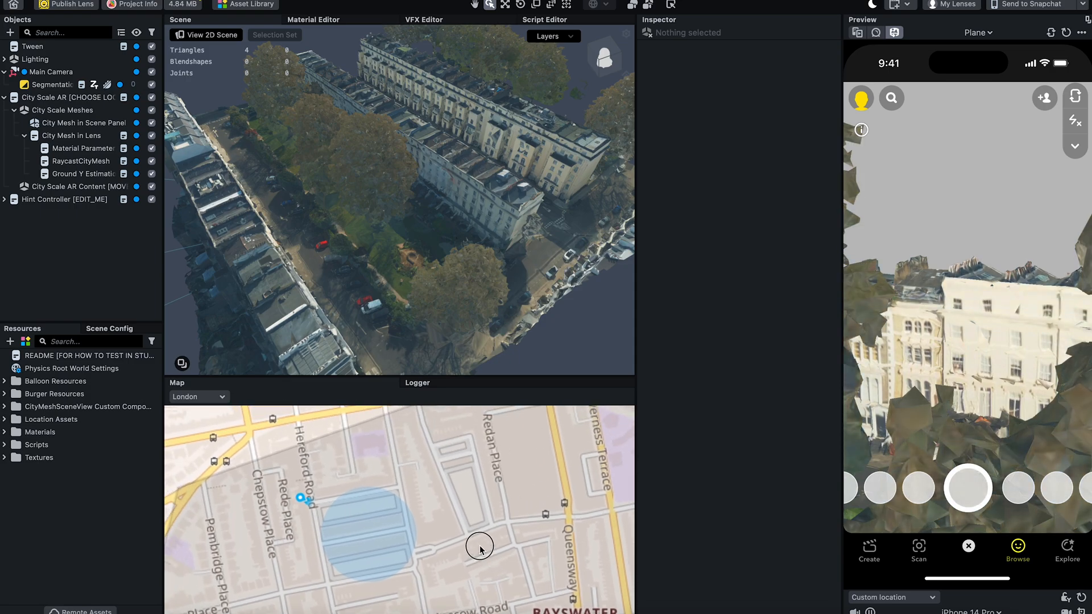
scroll(325, 503, "up", 2)
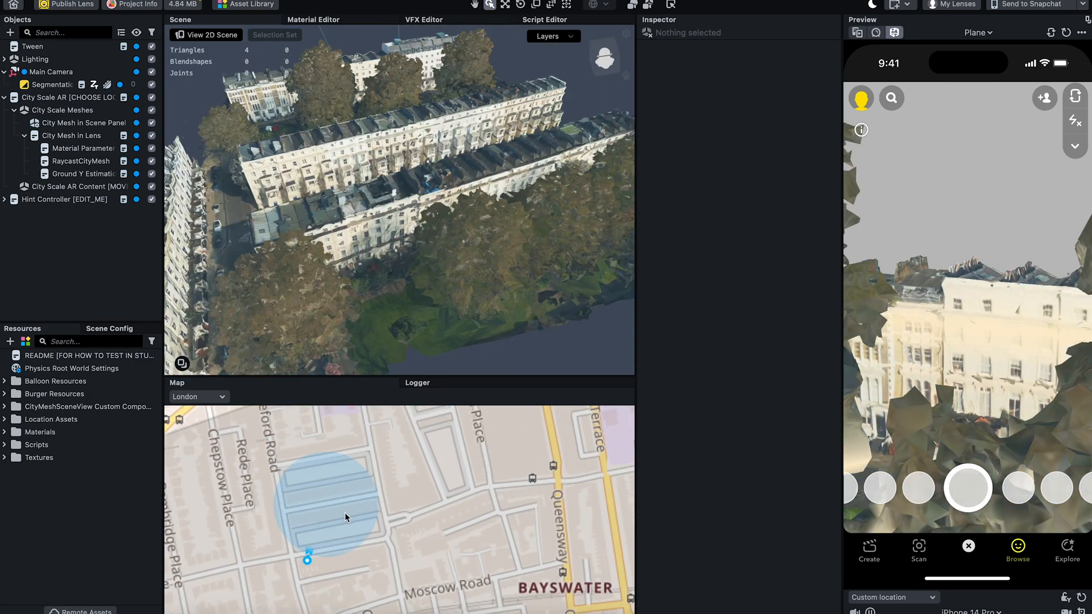
mouse_move(343, 322)
left_mouse_down("alt")
mouse_move(421, 329)
mouse_move(397, 331)
left_mouse_up("alt")
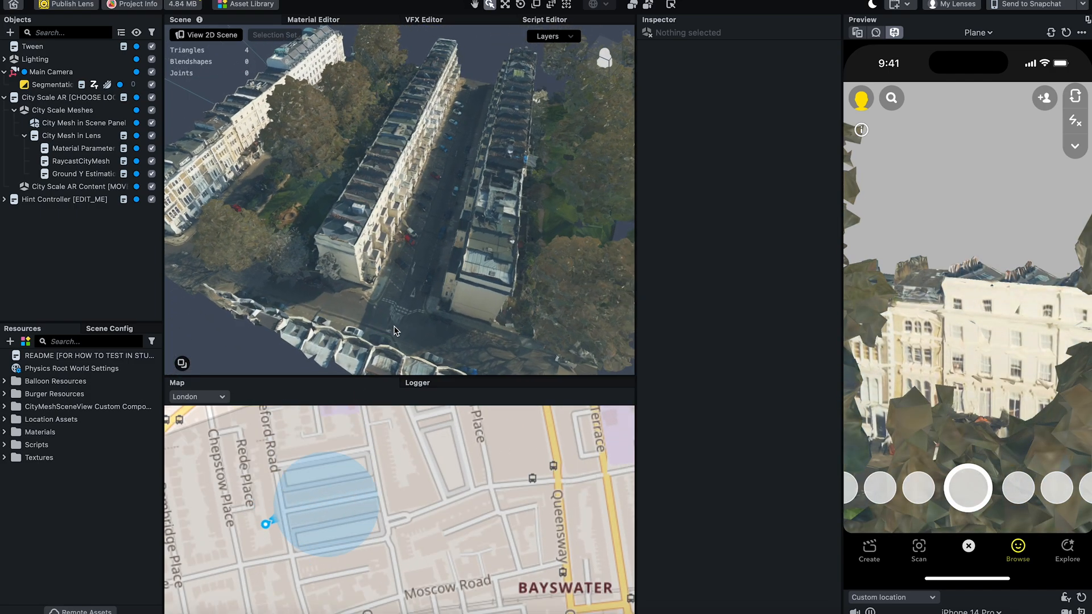
scroll(431, 286, "up", 3)
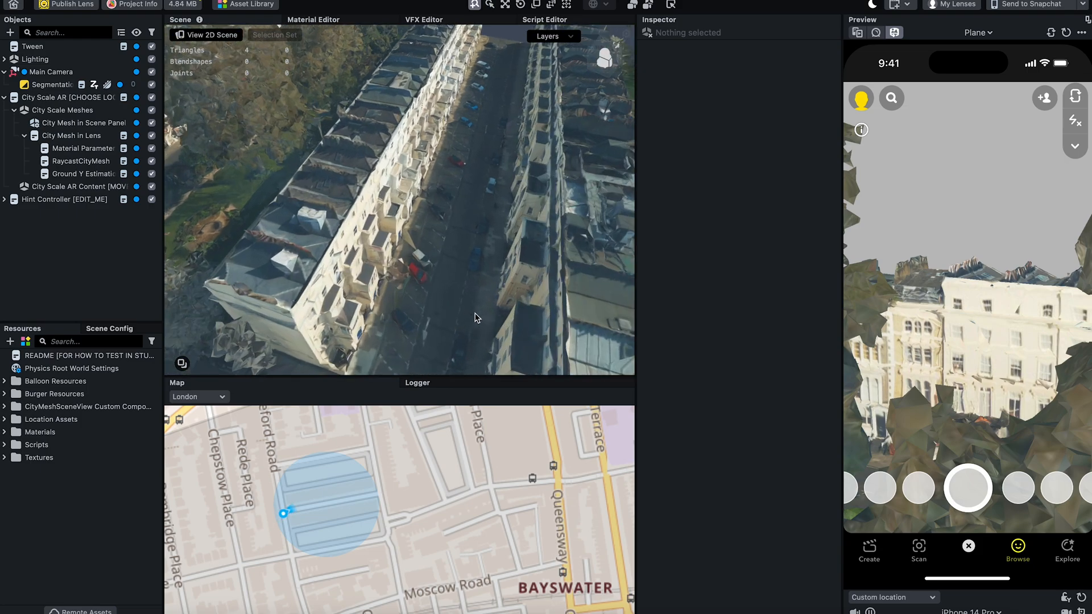
mouse_move(433, 291)
left_mouse_down("alt")
mouse_move(471, 334)
mouse_move(317, 358)
mouse_move(271, 293)
mouse_move(296, 322)
mouse_move(318, 324)
left_mouse_up("alt")
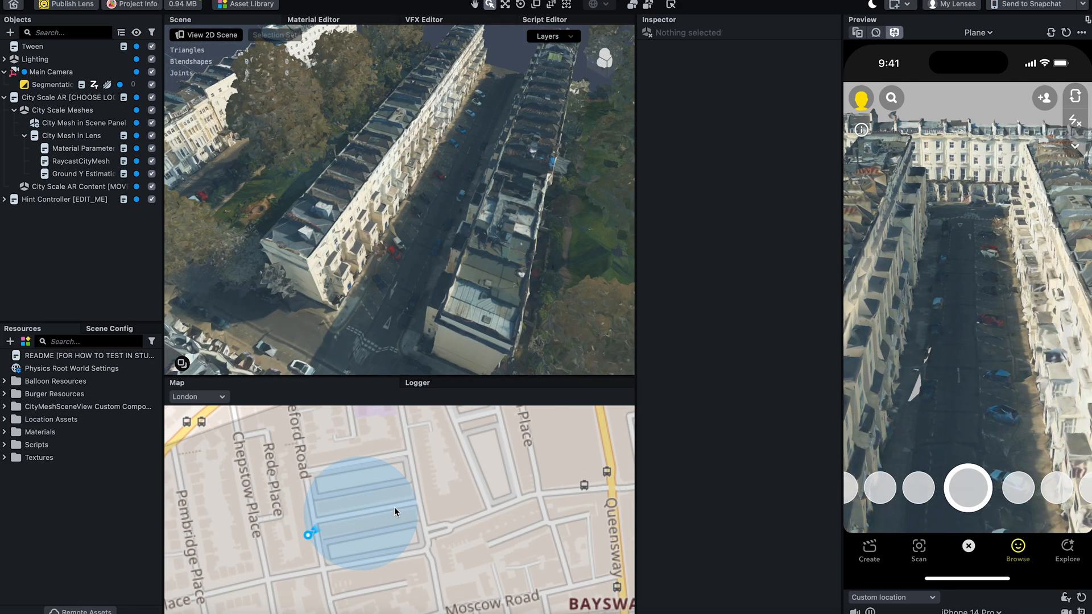
- Place a pin on the street between Leinster Square and Prince's Square and rename it as Prince Squre Street
left_click(389, 506)
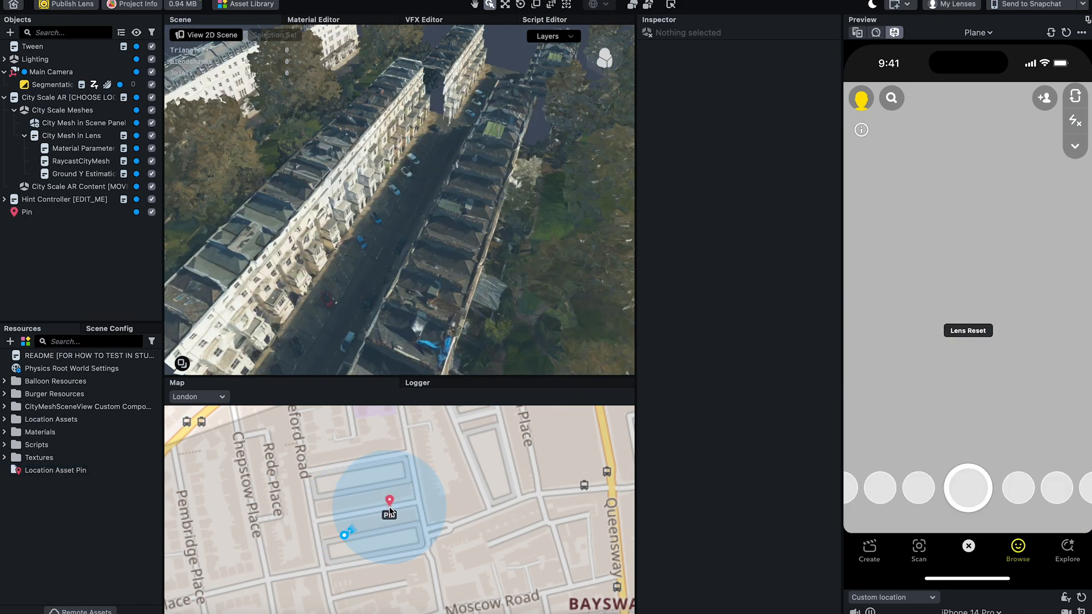
scroll(393, 503, "up", 3)
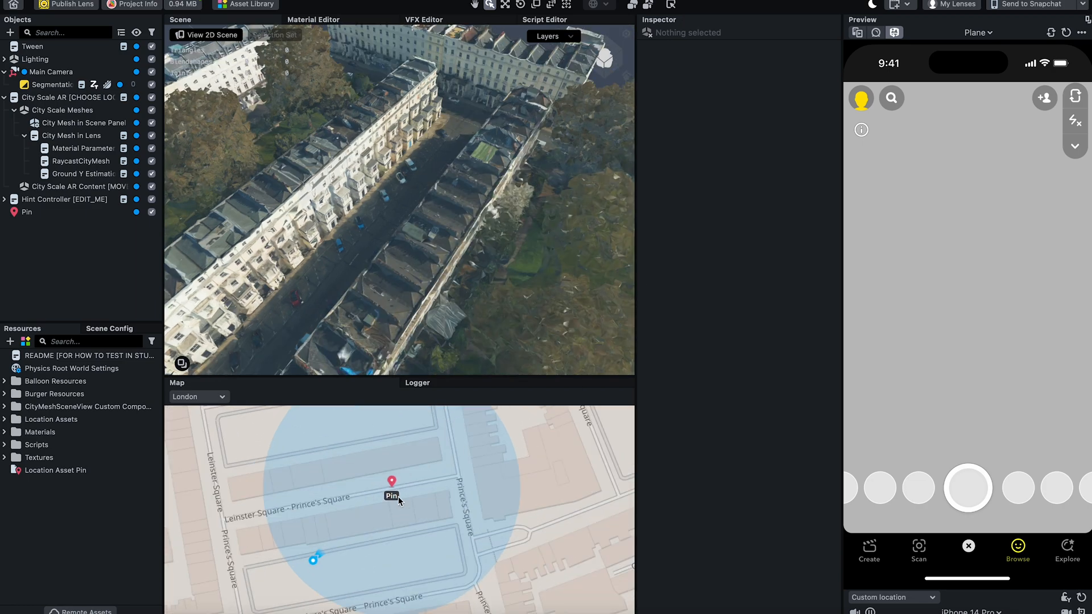
left_click(70, 213)
left_click(69, 213)
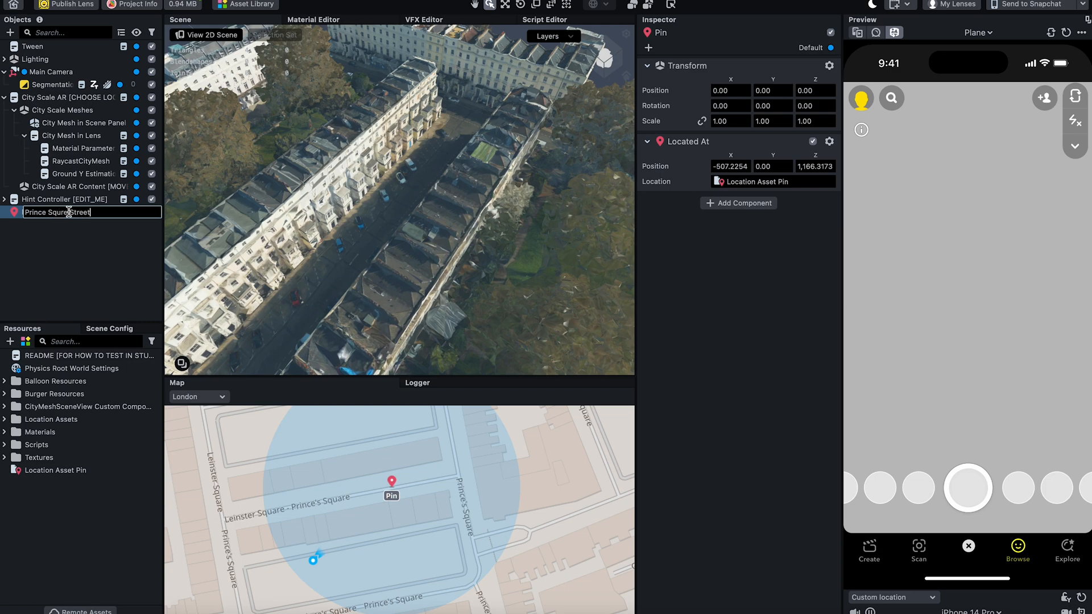
type("Prince Squre Street")
key("Return")
- Move the Prince Squre Street pin under City Scale AR Content
left_click_drag(68, 212, 69, 191)
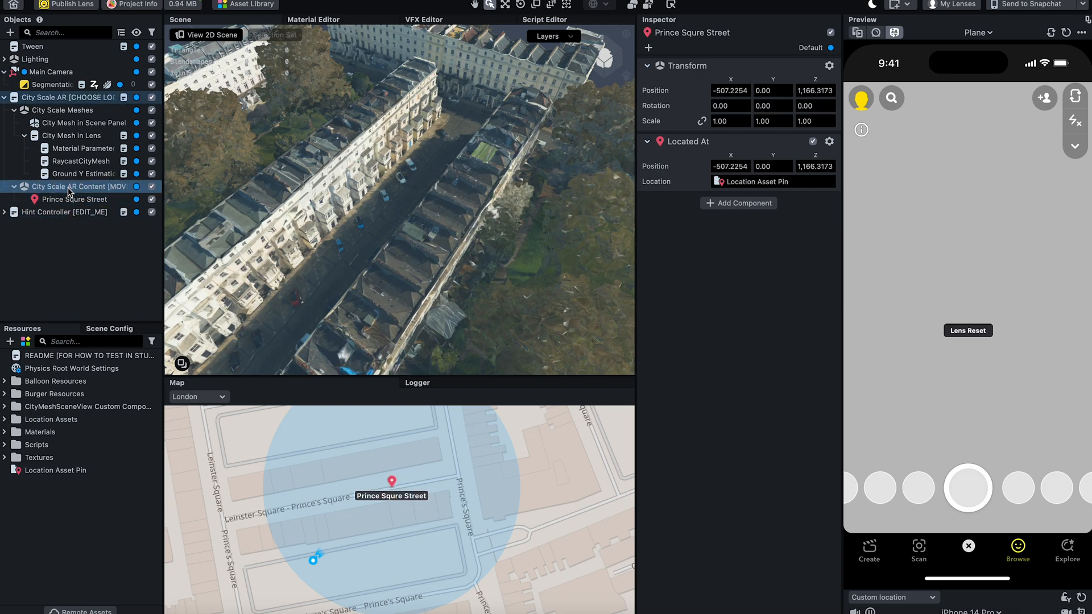
left_click(71, 199)
left_click_drag(334, 250, 366, 256, "alt")
- Import scene.gltf from the pink_tree folder as a resource, keeping the default glTF import options
left_click(10, 342)
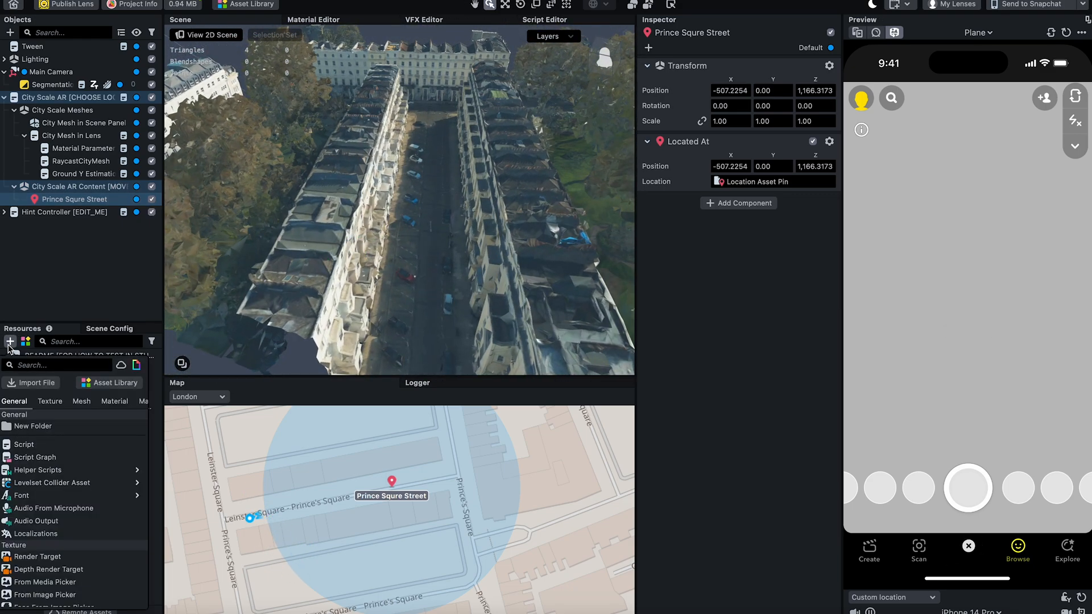
left_click(25, 387)
left_click(535, 128)
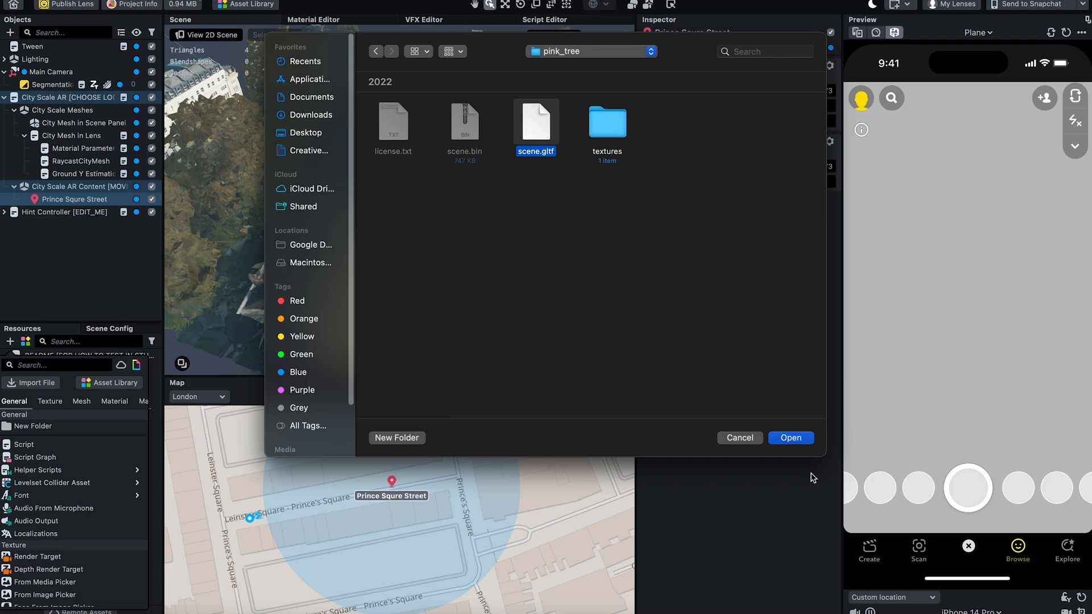
left_click(791, 438)
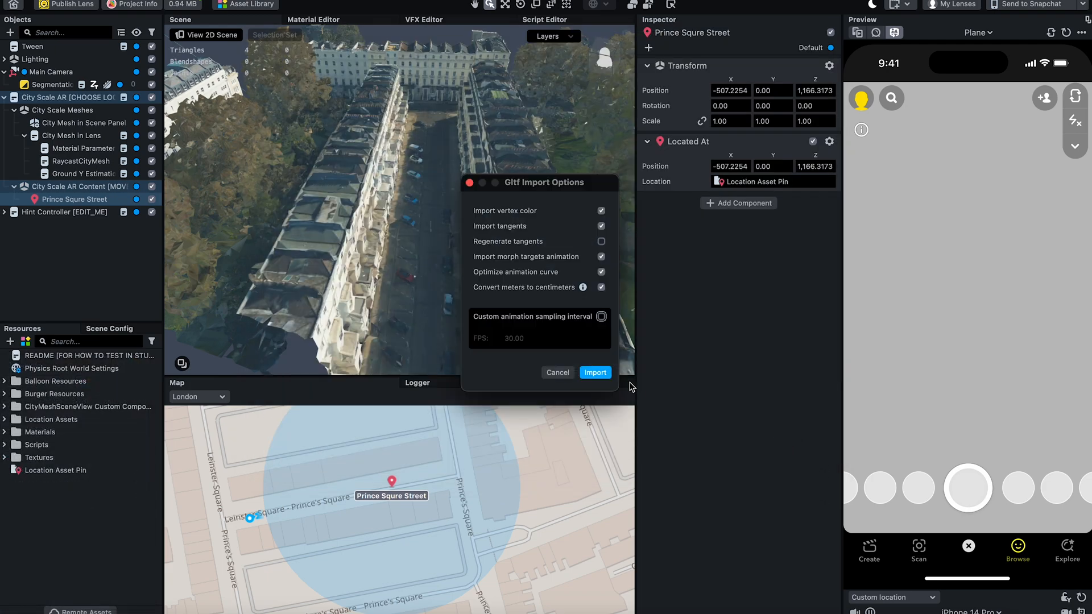
left_click(601, 374)
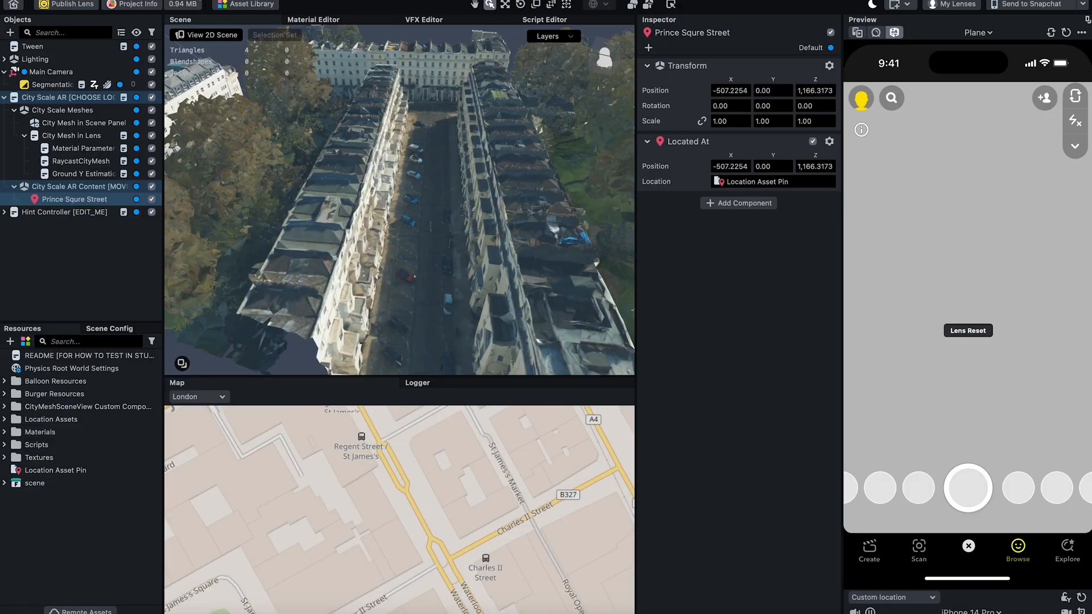
- Expand the imported scene resource and rename it as Tree
left_click(5, 483)
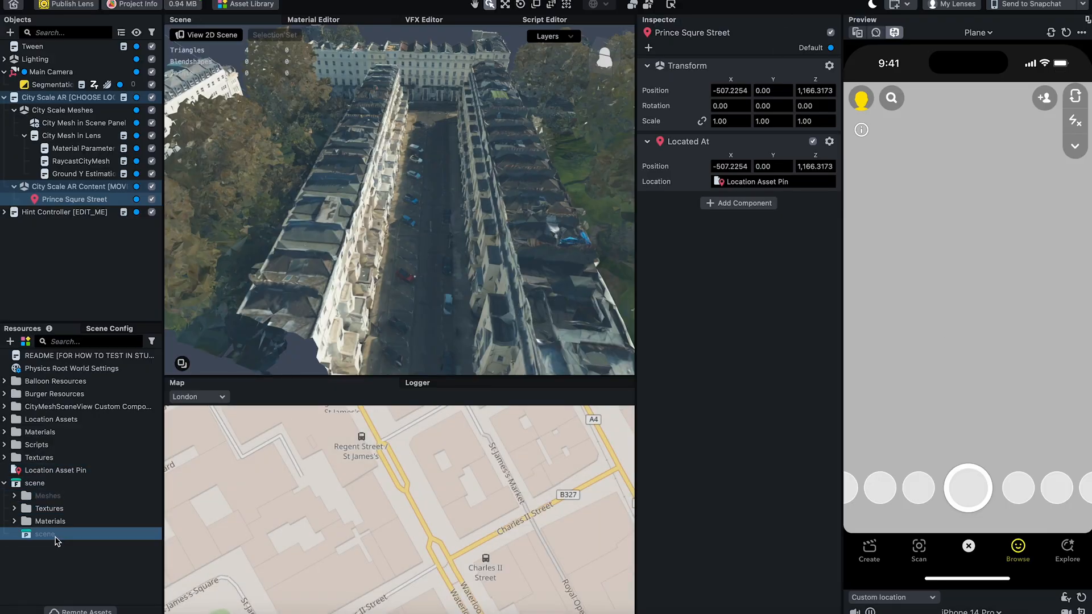
left_click(51, 485)
left_click(51, 485)
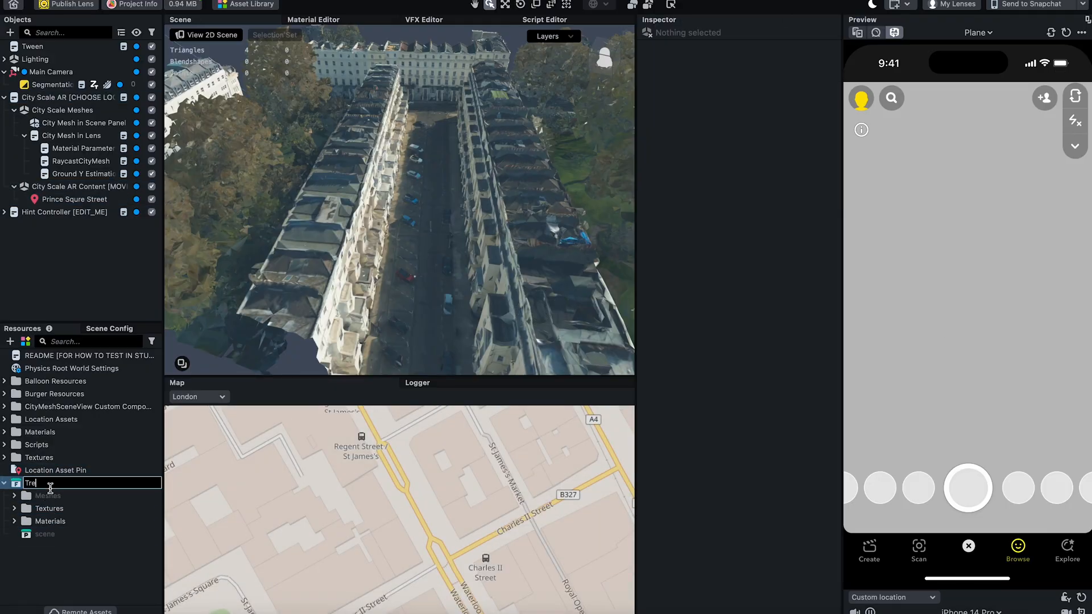
type("Tree")
- Add the Tree resource's scene prefab as a child of the Prince Squre Street pin and collapse its hierarchy
left_click(35, 536)
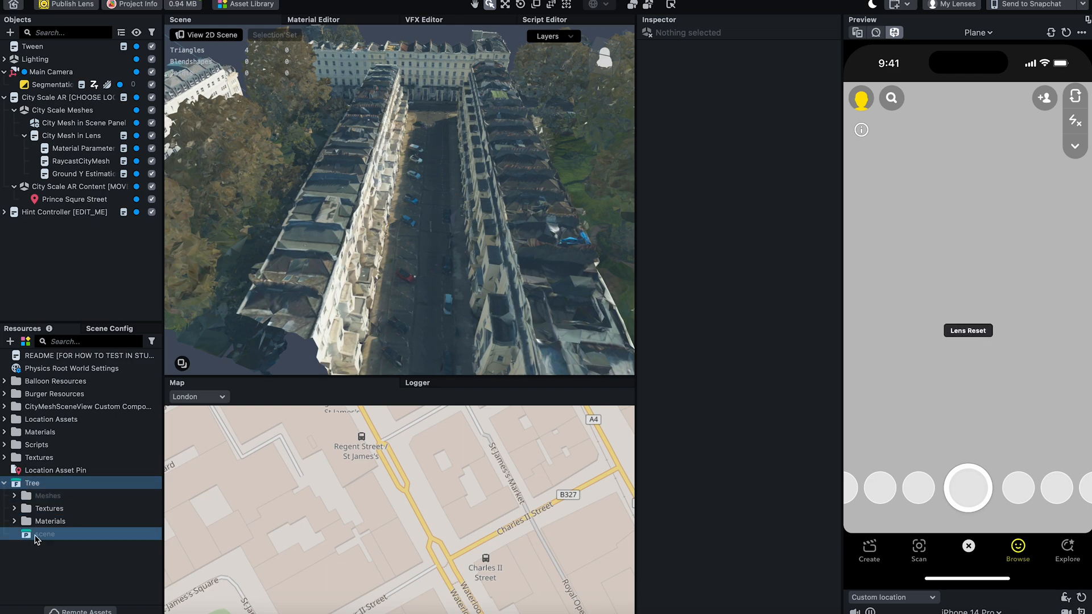
left_click_drag(32, 538, 71, 199)
scroll(473, 291, "down", 10)
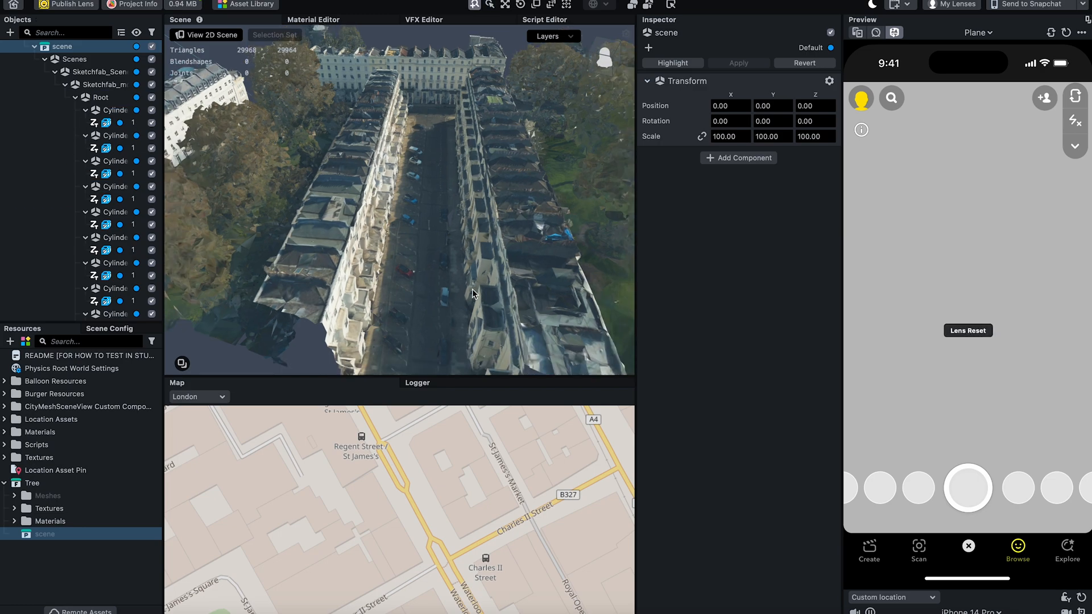
right_click_drag(442, 278, 426, 261)
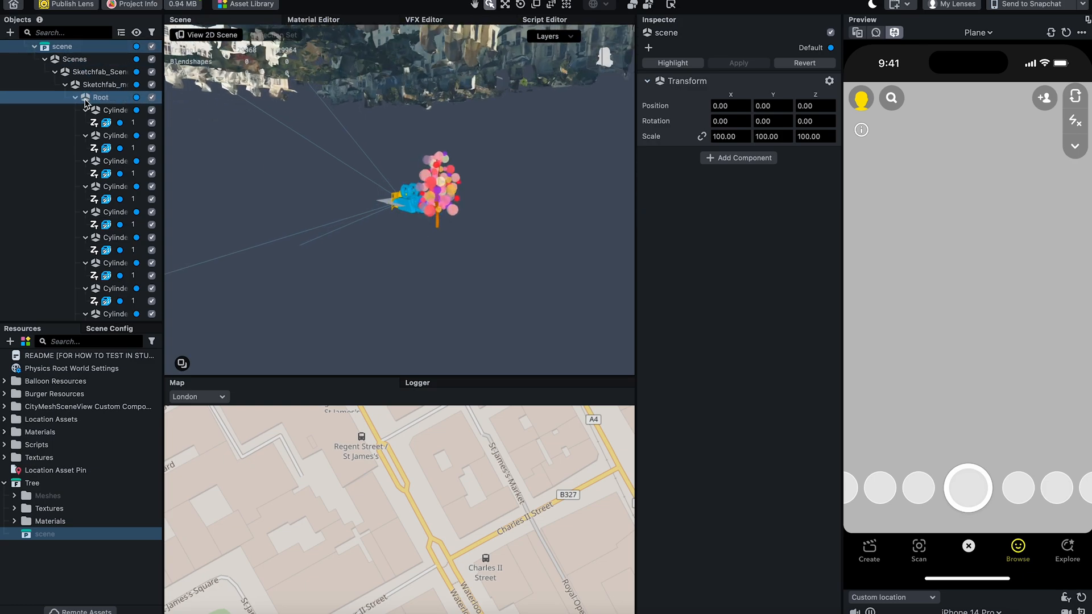
scroll(90, 108, "up", 5)
left_click(34, 212)
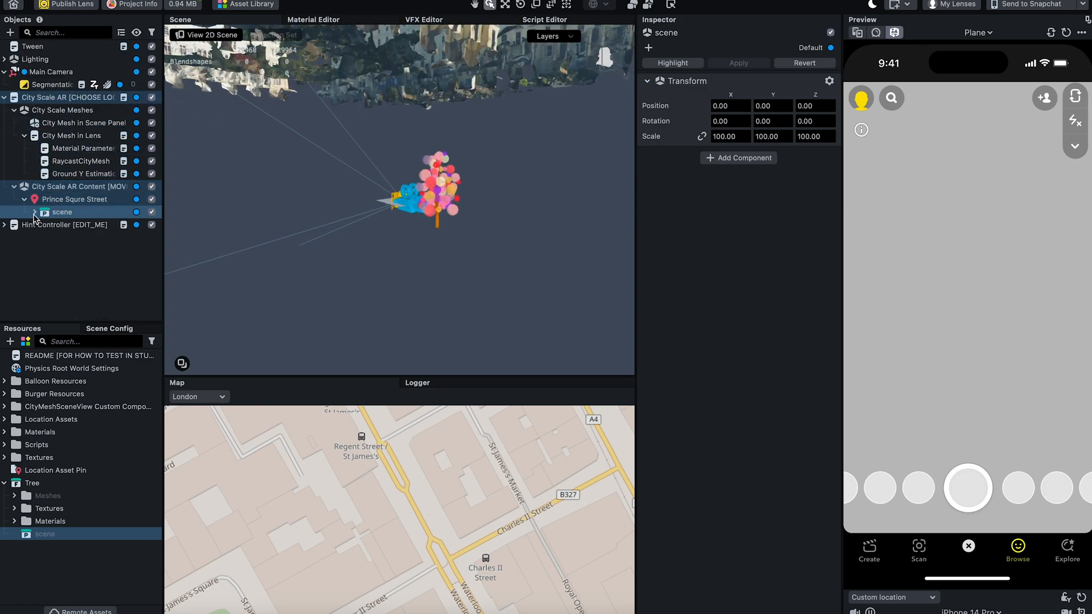
- Raise the tree scene object with the Move tool to street level, at a Y position of about 2152
left_click(73, 200)
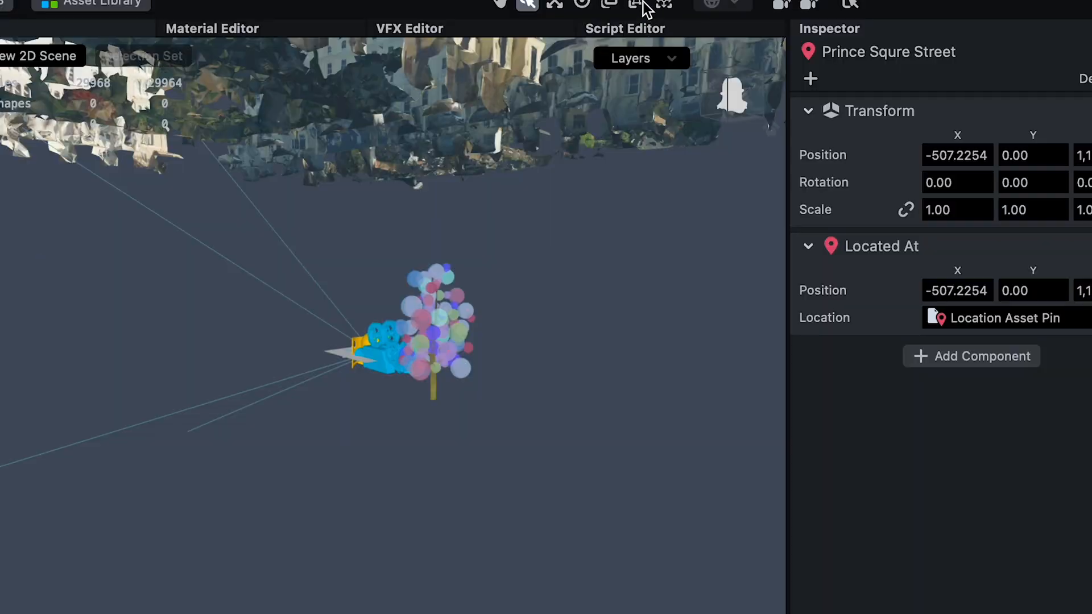
left_click(553, 5)
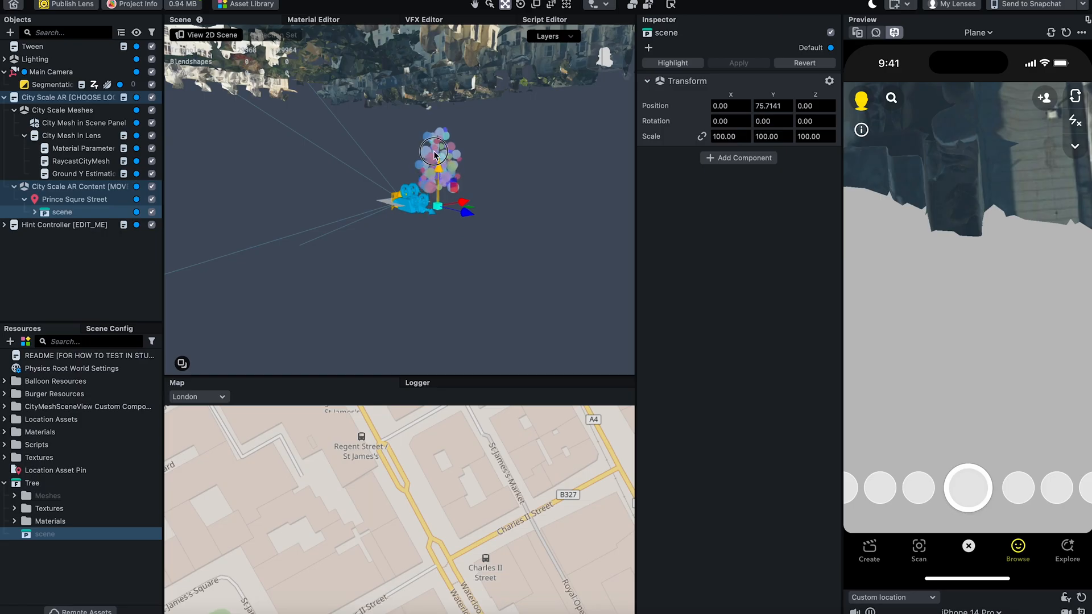
left_click_drag(440, 162, 451, 19)
right_click_drag(462, 151, 497, 201)
left_click_drag(481, 175, 506, 61)
scroll(523, 153, "down", 10)
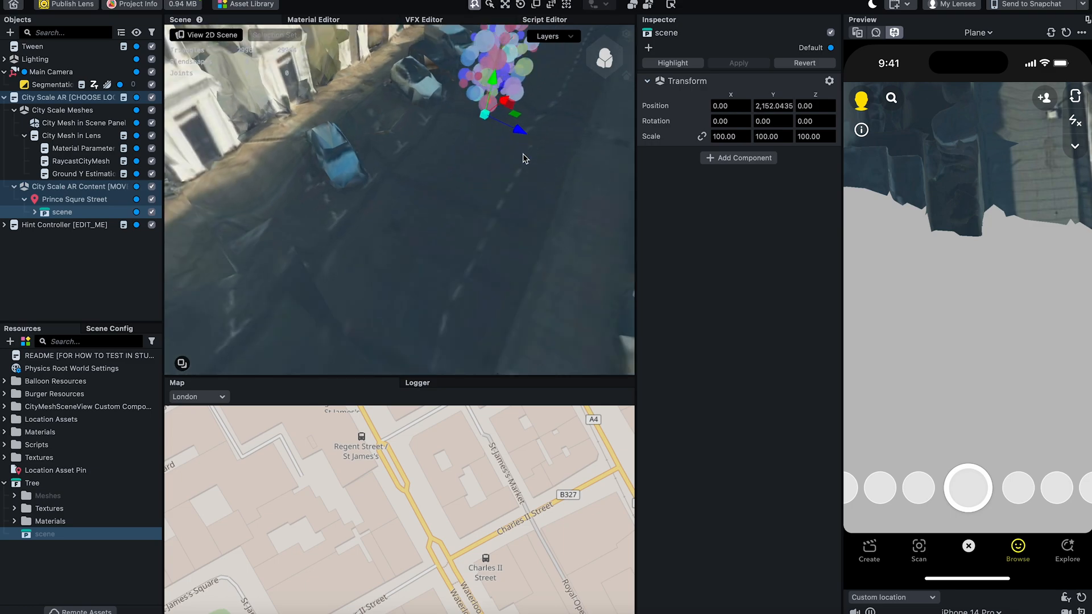
- Move the tree along the street beside the parked cars, to a position of about 744, 2456, -641
right_click_drag(453, 233, 491, 239)
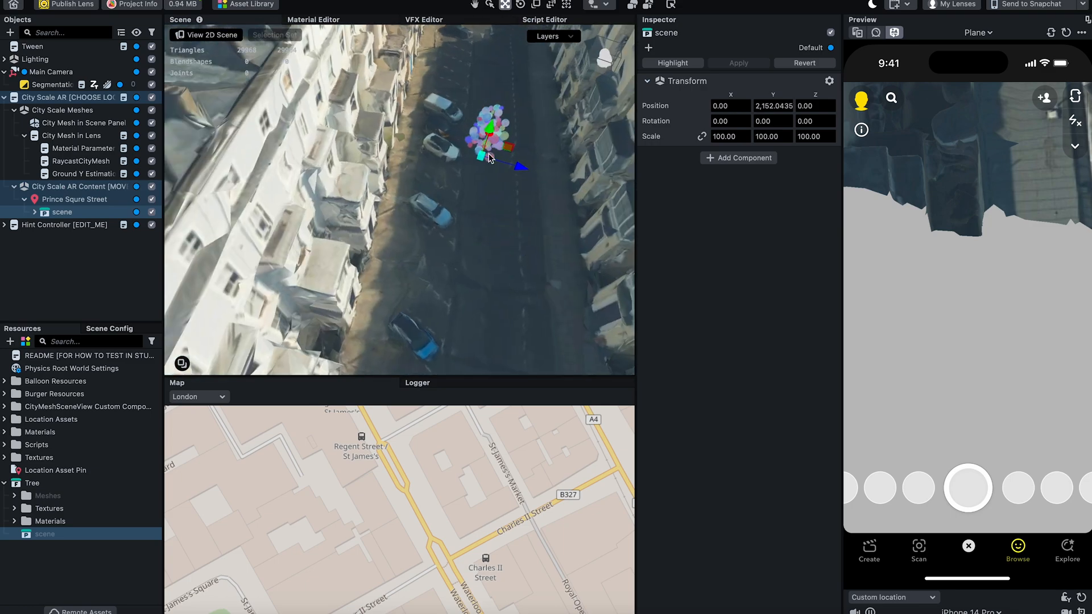
left_click_drag(491, 128, 497, 105)
right_click_drag(538, 156, 494, 179)
left_click_drag(472, 181, 481, 114)
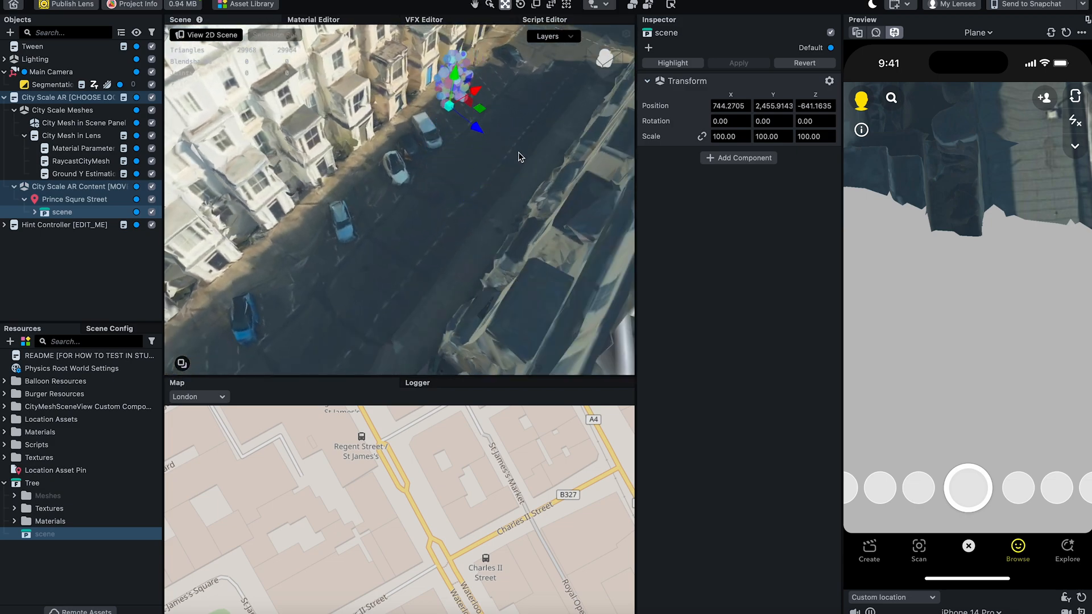
- Rename the tree scene object under the Prince Squre Street pin as Tree 1
right_click_drag(518, 152, 378, 195)
left_click(74, 199)
left_click(65, 212)
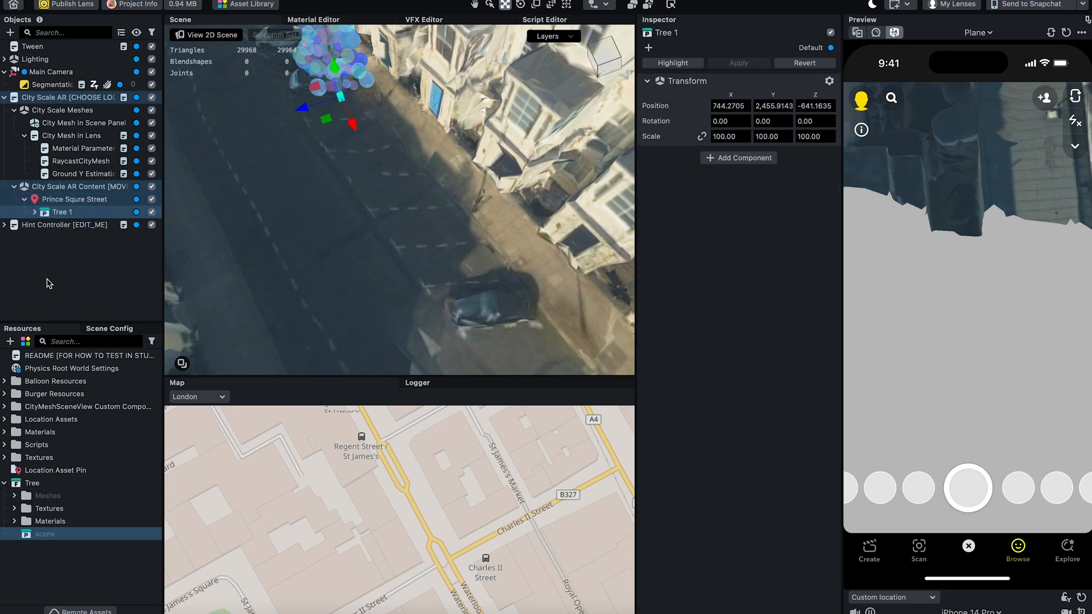
- Move Tree 1 onto the pavement corner at the street's end, at a position of about 3064, 2232, -1387
scroll(348, 199, "down", 5)
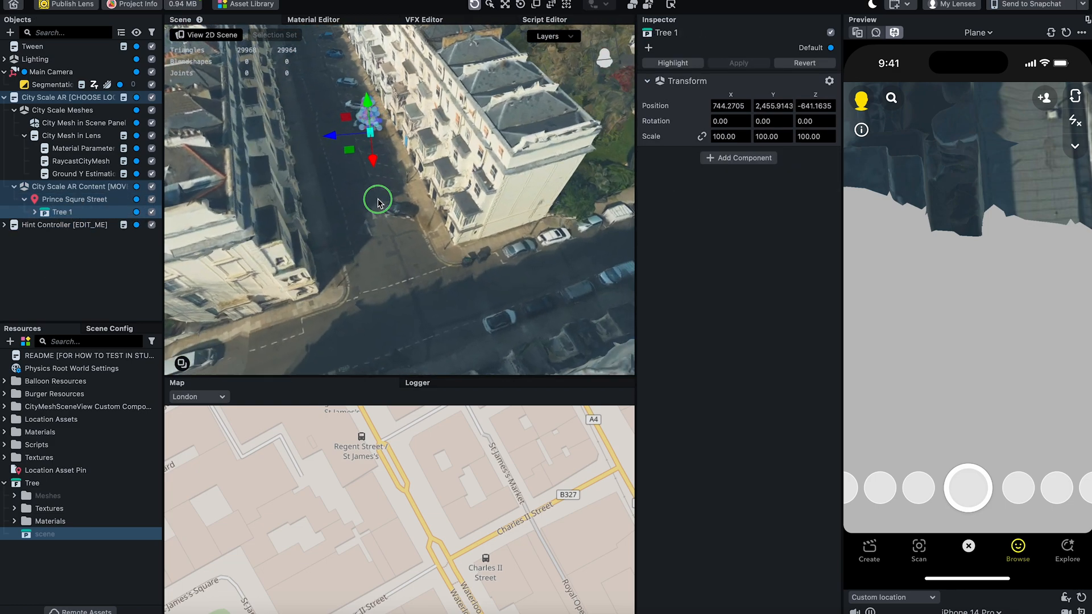
left_click_drag(349, 154, 416, 280)
scroll(448, 308, "up", 5)
left_click_drag(488, 161, 487, 194)
right_click_drag(507, 290, 504, 242)
left_click_drag(370, 33, 369, 80)
key("f")
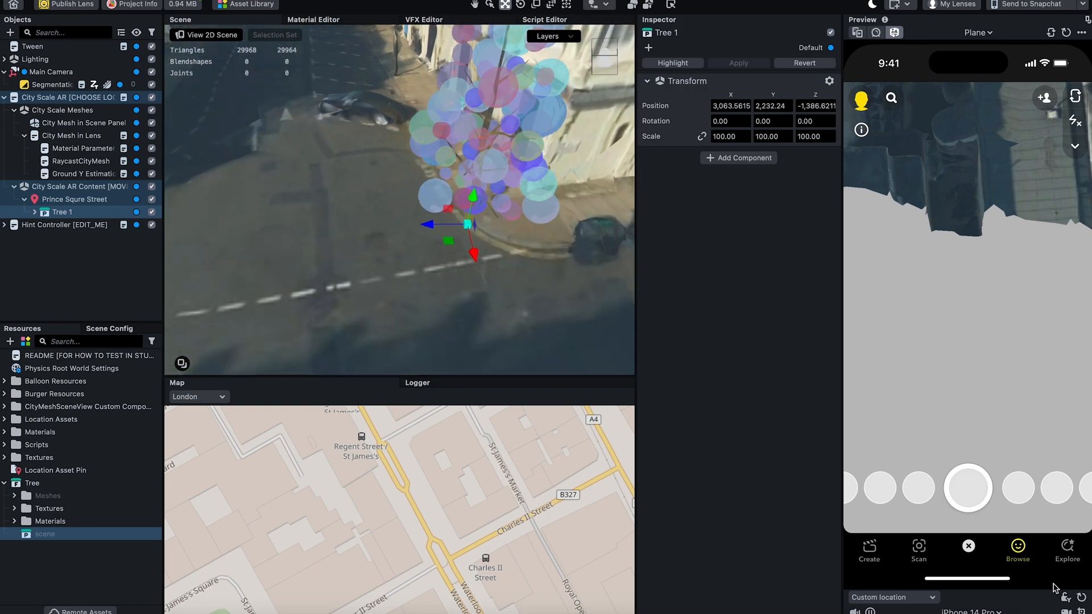
- Look and move around the street corner in the lens preview to check the placement of Tree 1
left_click_drag(898, 246, 894, 284)
scroll(892, 283, "up", 10)
mouse_move(893, 278)
right_mouse_down()
mouse_move(1018, 347)
mouse_move(1000, 351)
mouse_move(843, 287)
mouse_move(984, 348)
right_mouse_up()
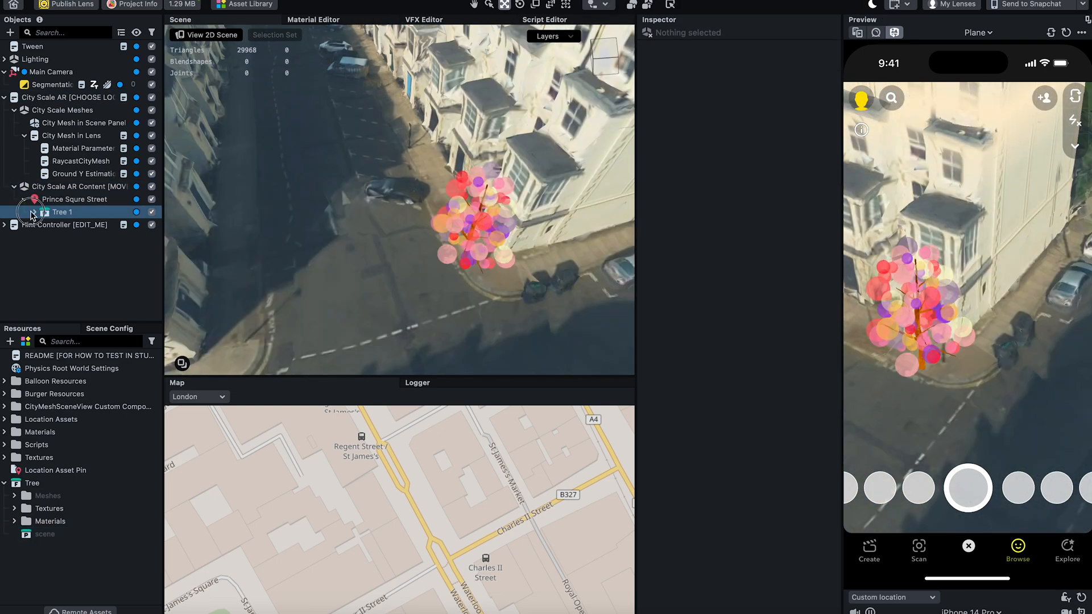
- Expand the Tree 1 hierarchy and move its Root object directly under the Prince Squre Street pin in place of the imported wrapper
left_click(34, 213)
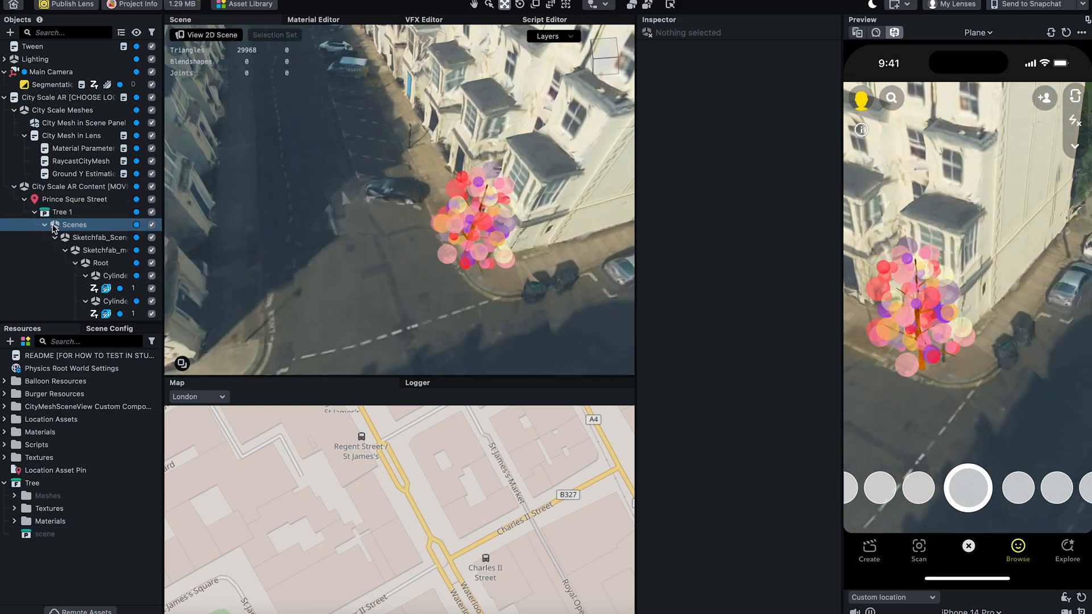
left_click(101, 266)
left_click_drag(87, 263, 45, 206)
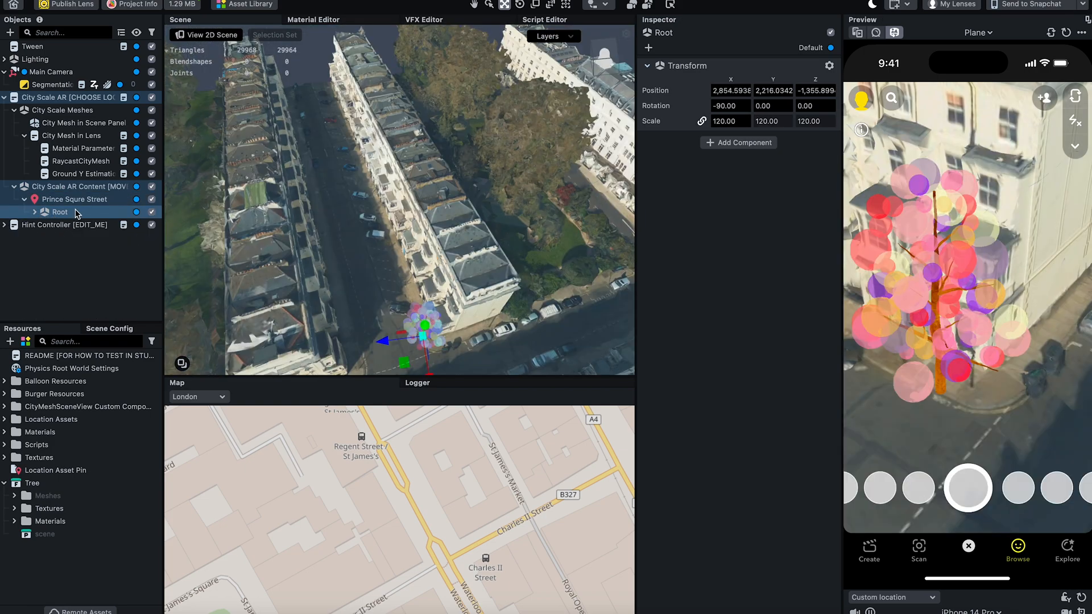
- Rename the Root object under the Prince Squre Street pin as Tree 1
double_click(75, 211)
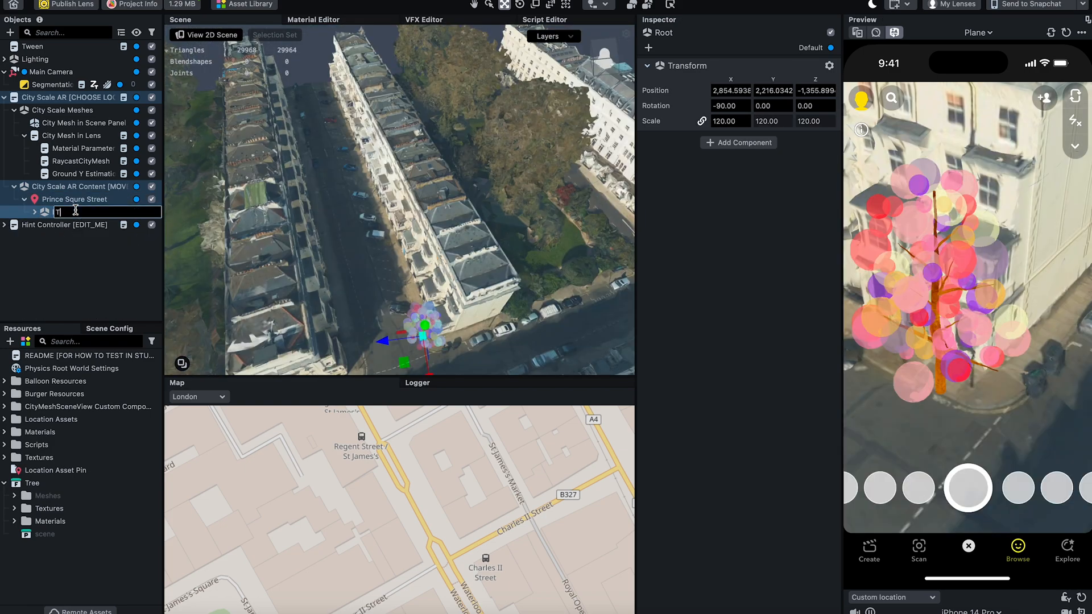
type("Tree 1")
key("Return")
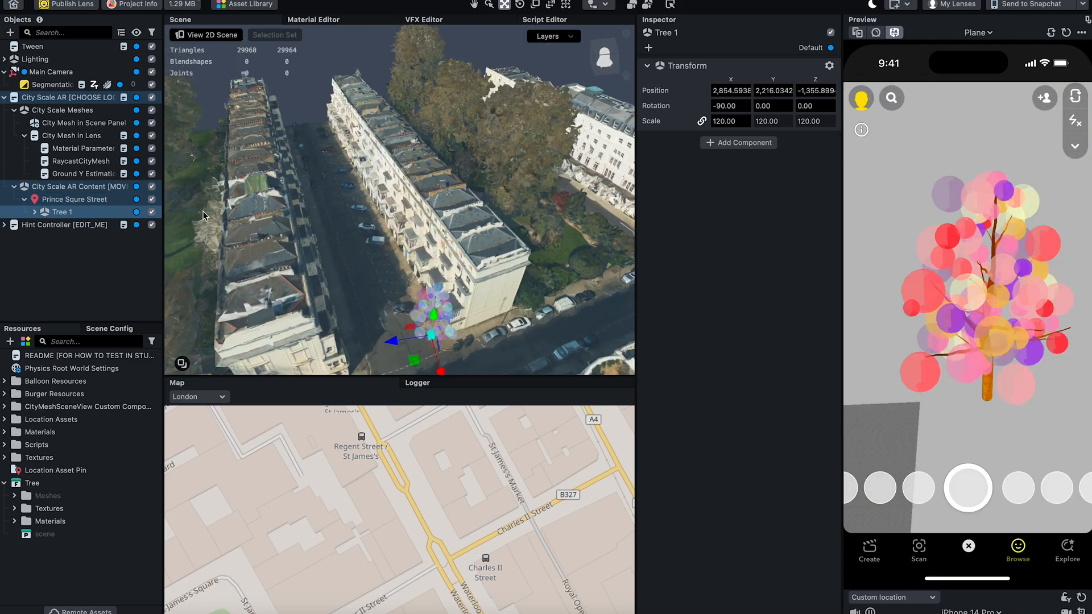
- Add a Script component to Tree 1 and assign the TweenTransform script to it
left_click(738, 143)
type("scri")
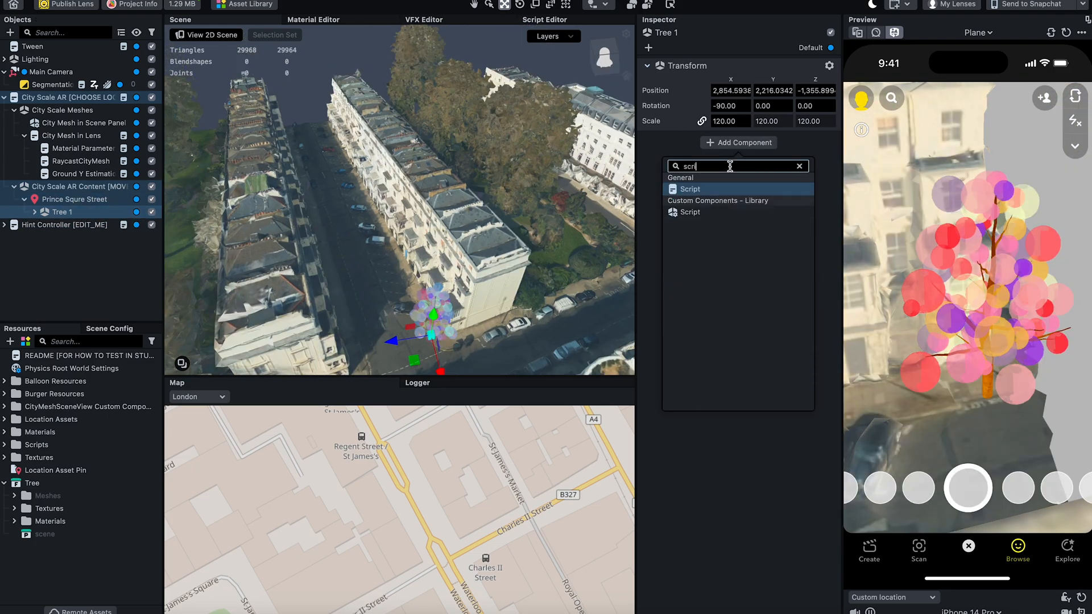
key("Return")
left_click(739, 161)
type("tween")
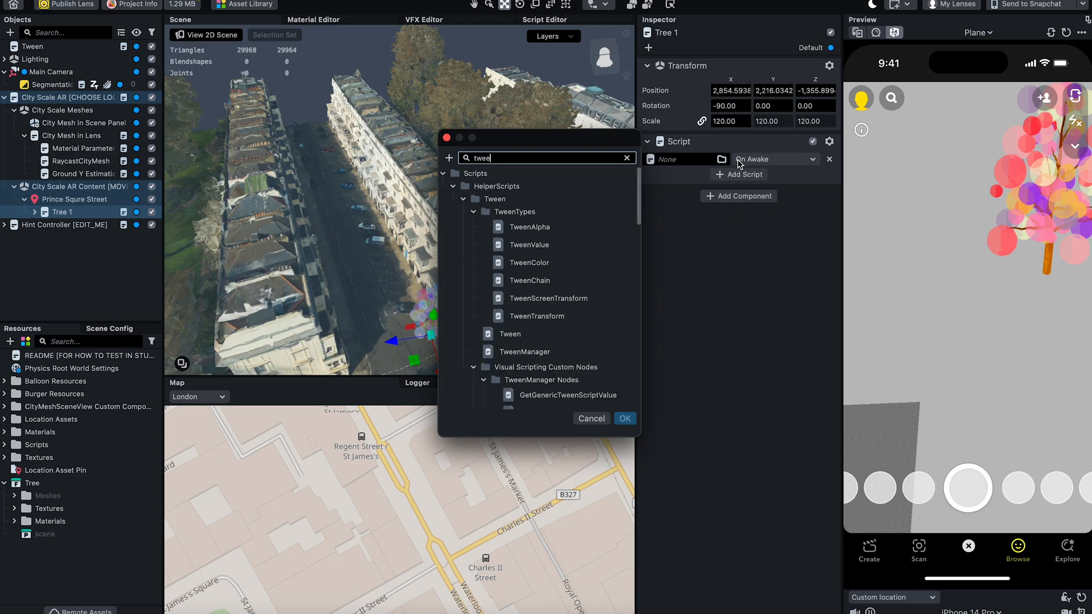
double_click(532, 312)
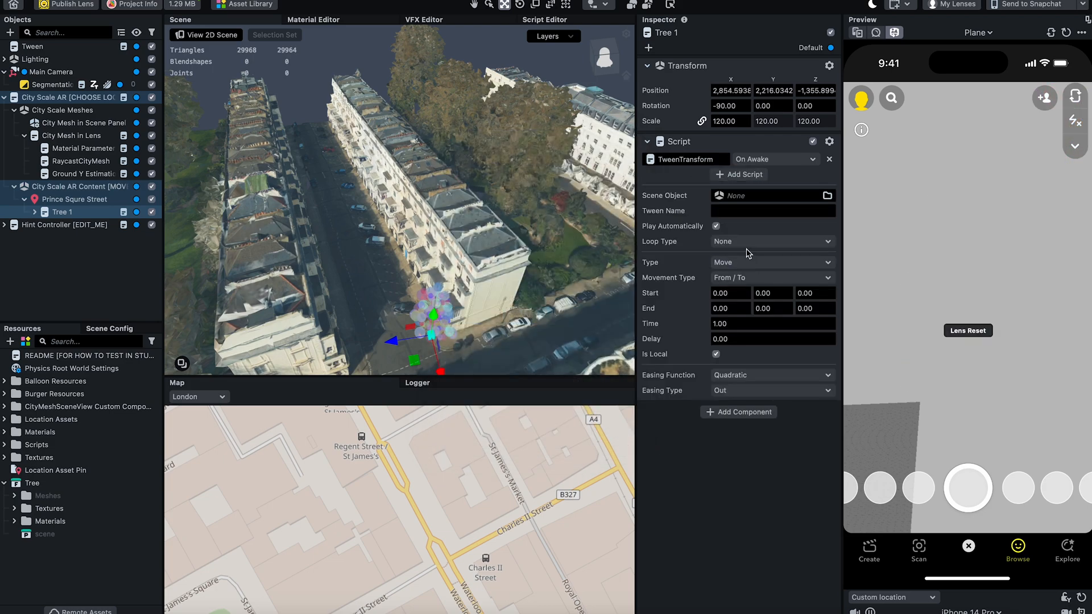
- Name the tween "in", turn off Play Automatically and set its type to Scale
left_click(745, 211)
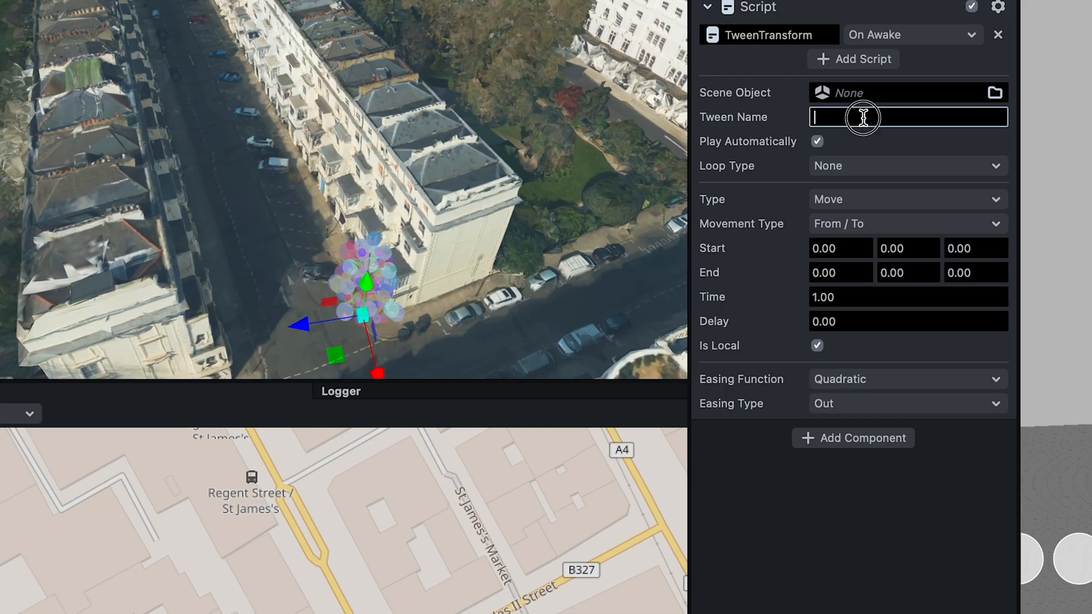
left_click(818, 143)
left_click(855, 203)
left_click(861, 224)
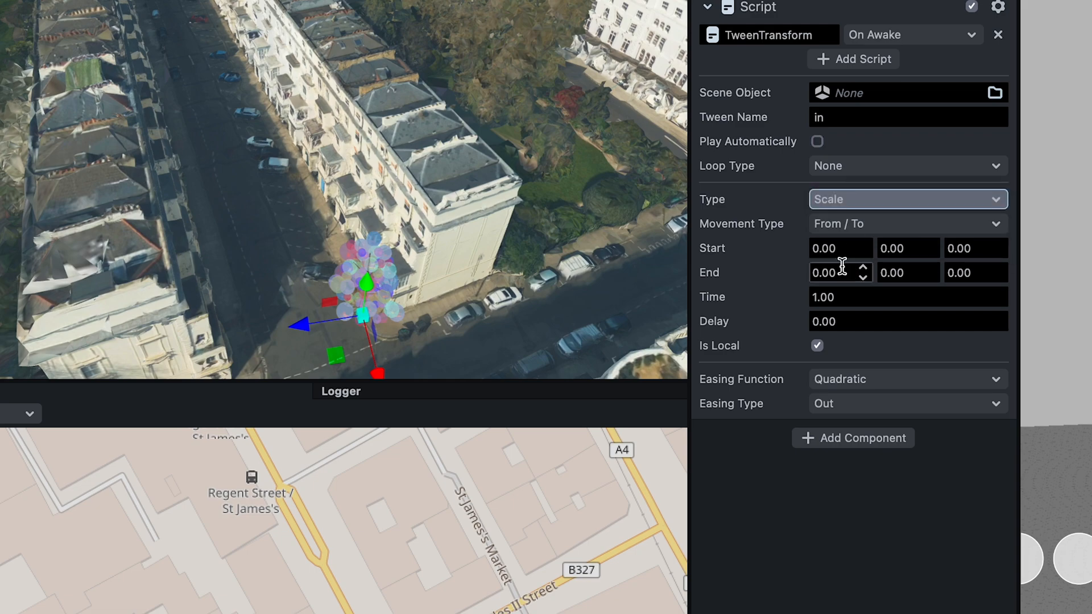
- Set the scale tween's end values to 120 on all three axes
left_click(852, 279)
type("120")
key("Tab")
type("120")
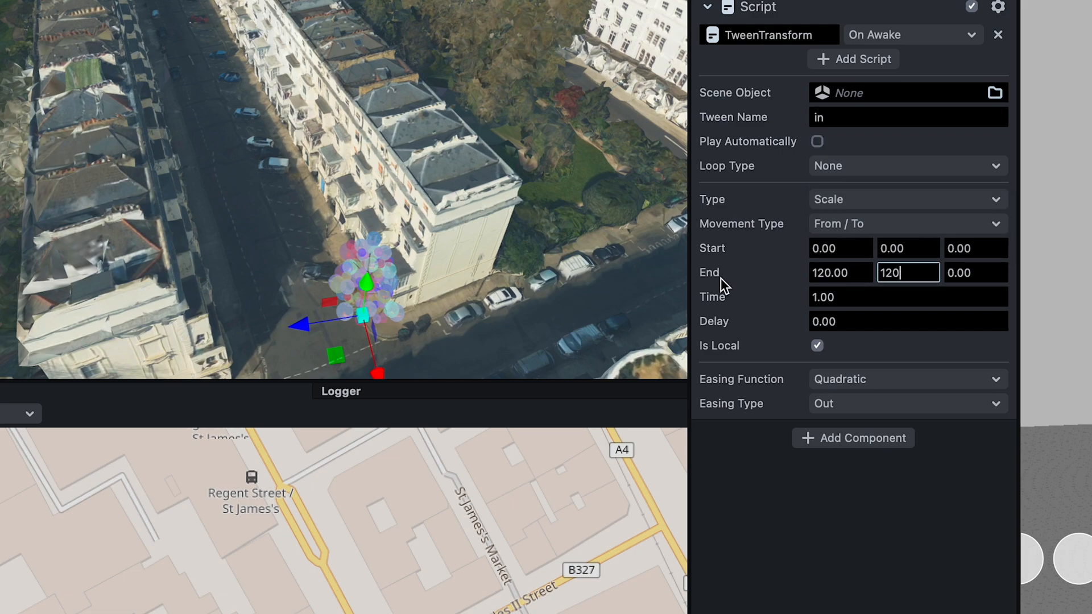
key("Tab")
type("120")
- Set the tween's time to 2 and its delay to 1
left_click(841, 295)
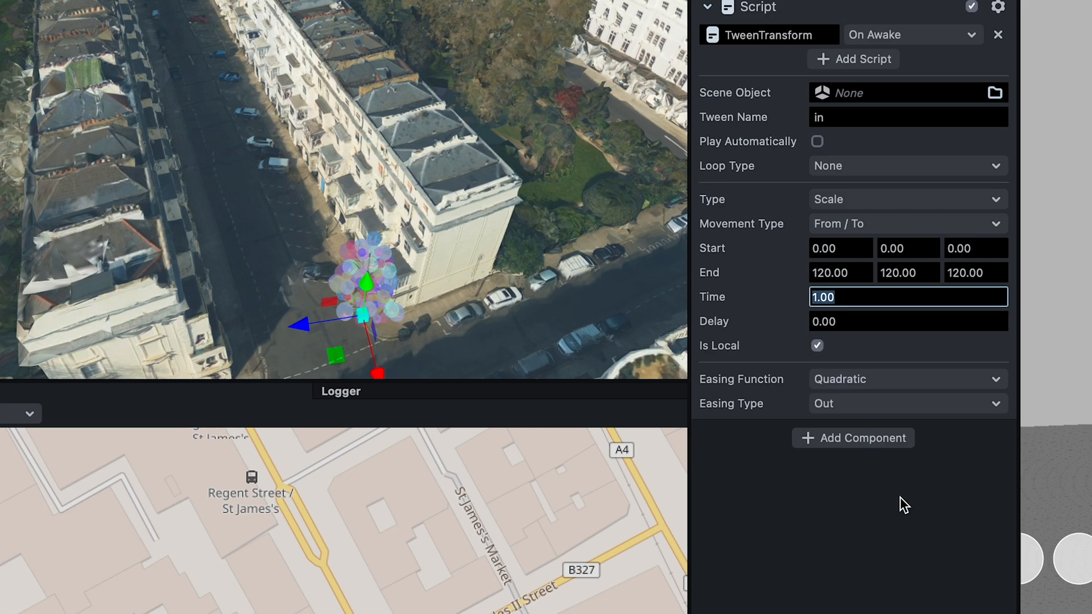
type("2")
key("Return")
left_click(849, 322)
type("1")
key("Return")
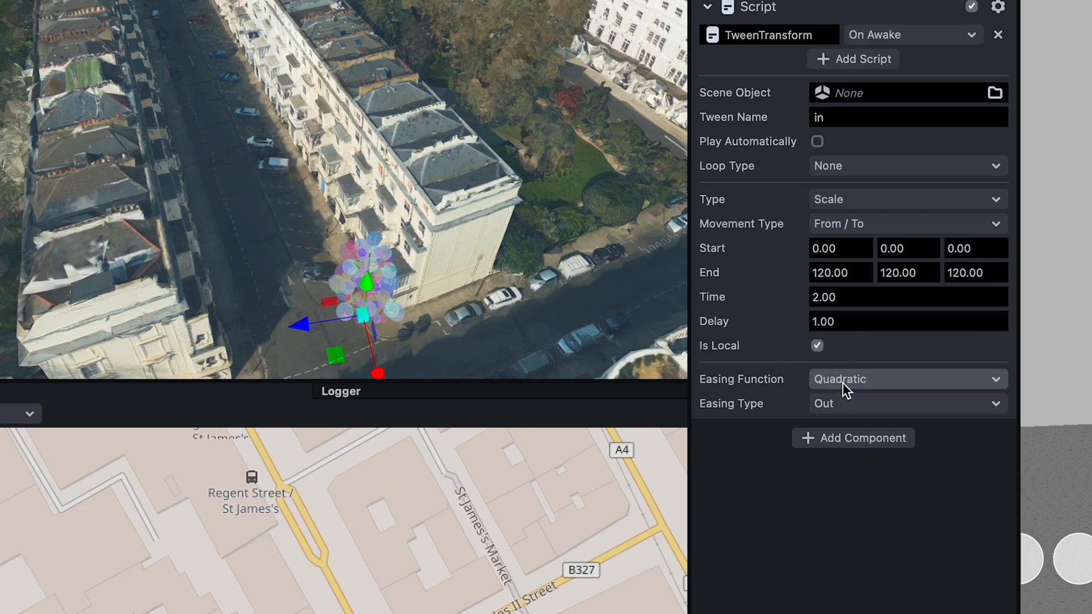
- Set the tween's easing function to Cubic and easing type to In / Out, and toggle Play Automatically
left_click(842, 381)
left_click(850, 404)
left_click(851, 404)
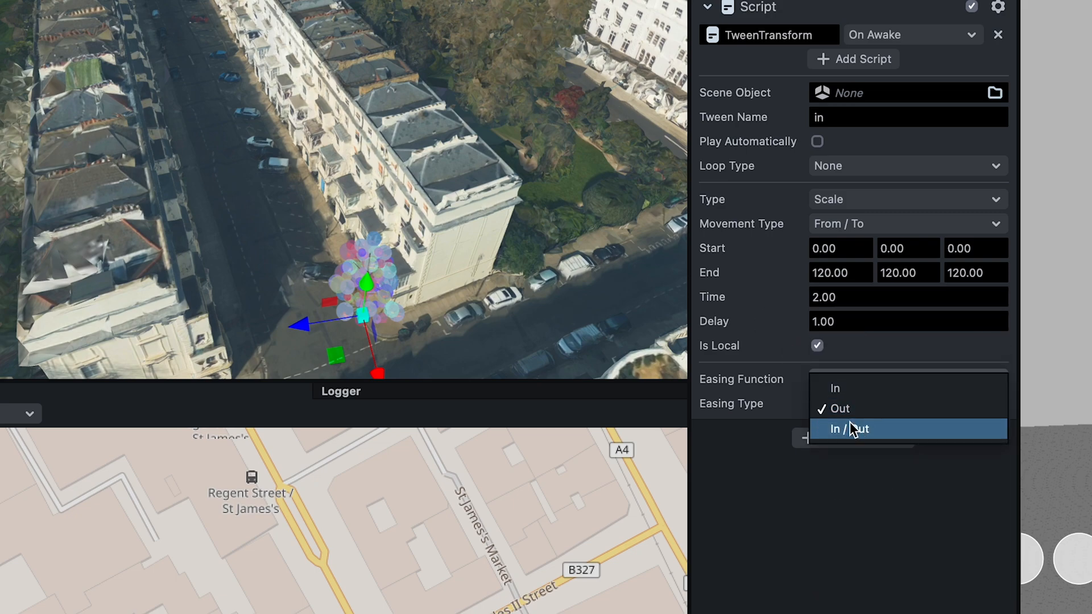
left_click(848, 429)
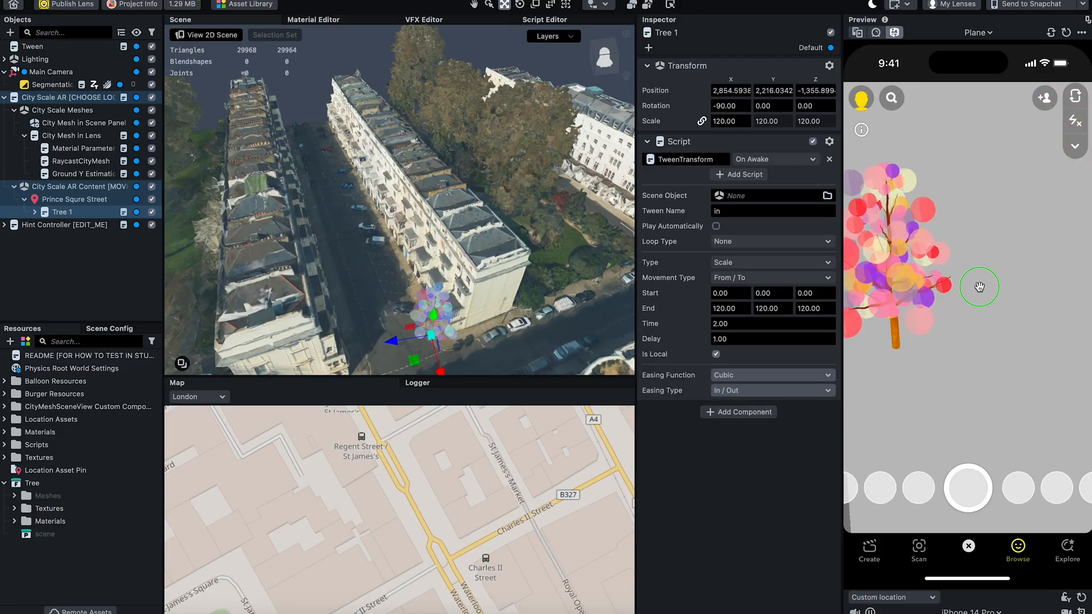
left_click(716, 226)
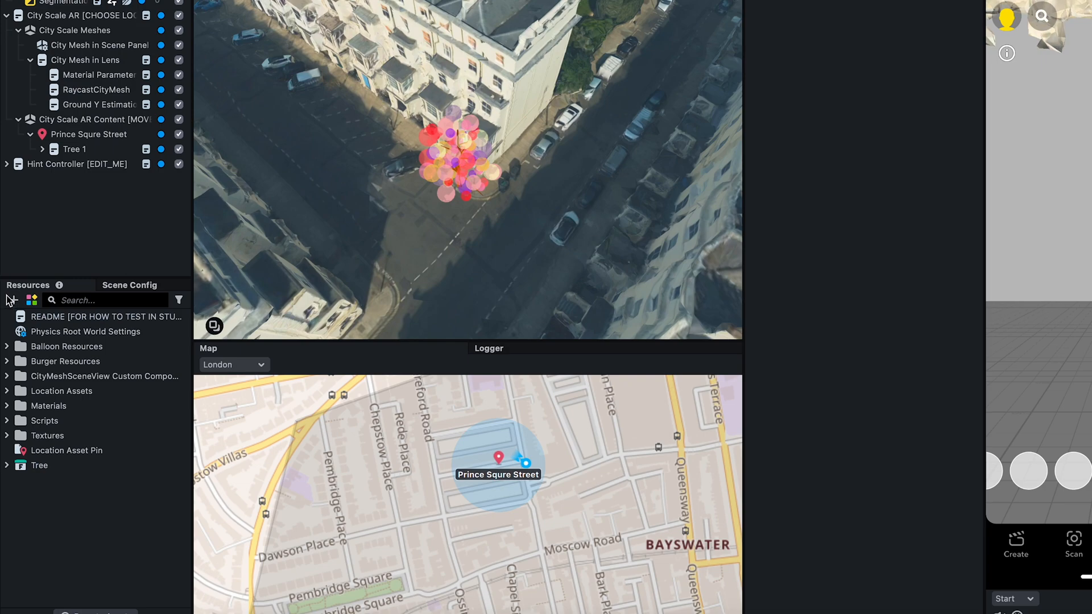
- Create a new script resource and name it Tree Spawner Controller
left_click(11, 300)
type("s")
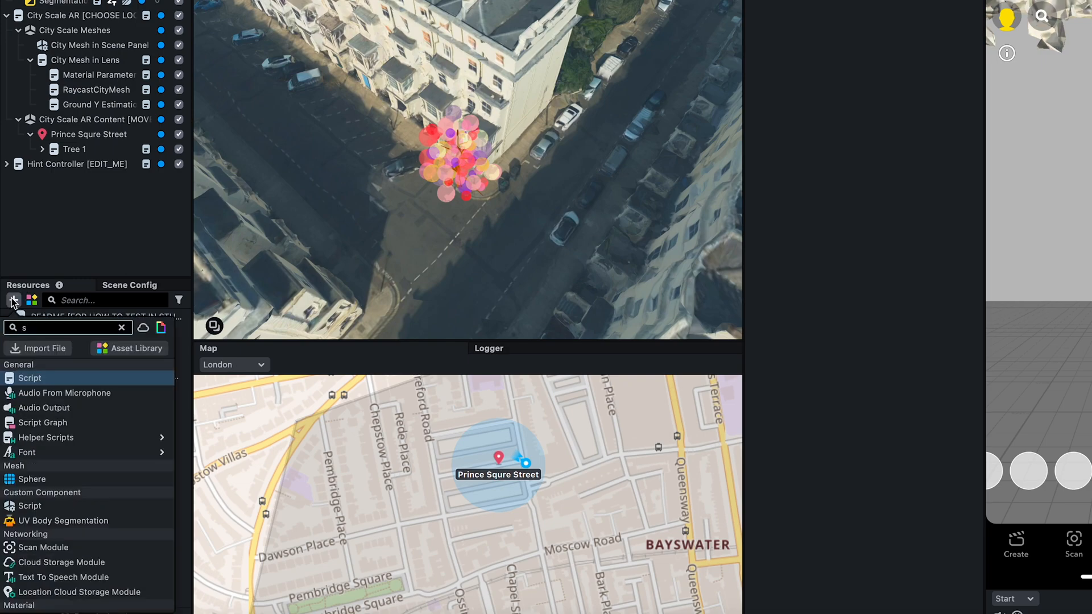
left_click(30, 378)
left_click(48, 487)
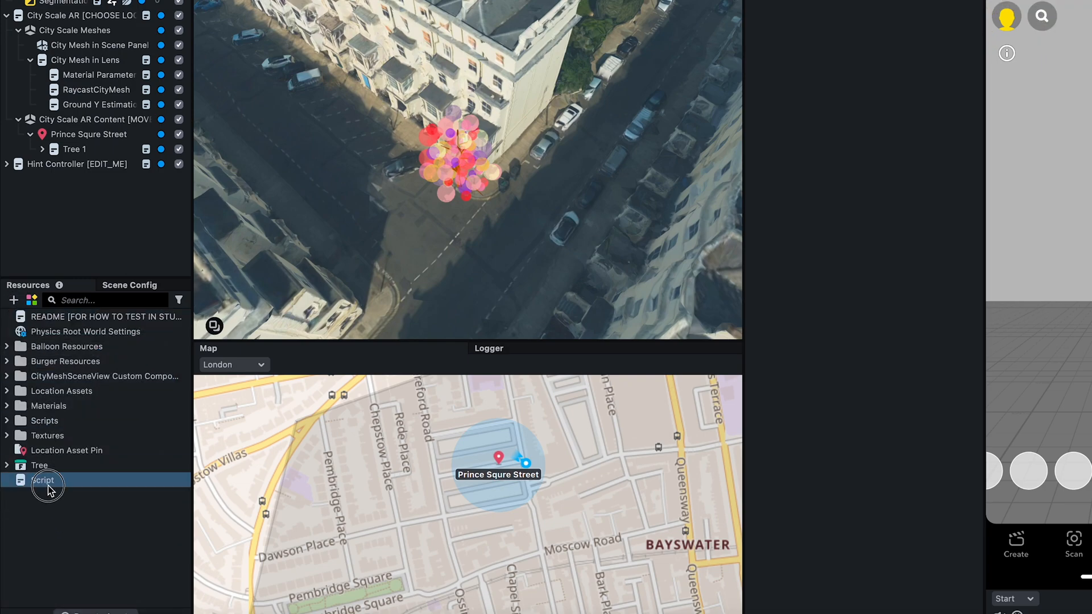
left_click(48, 483)
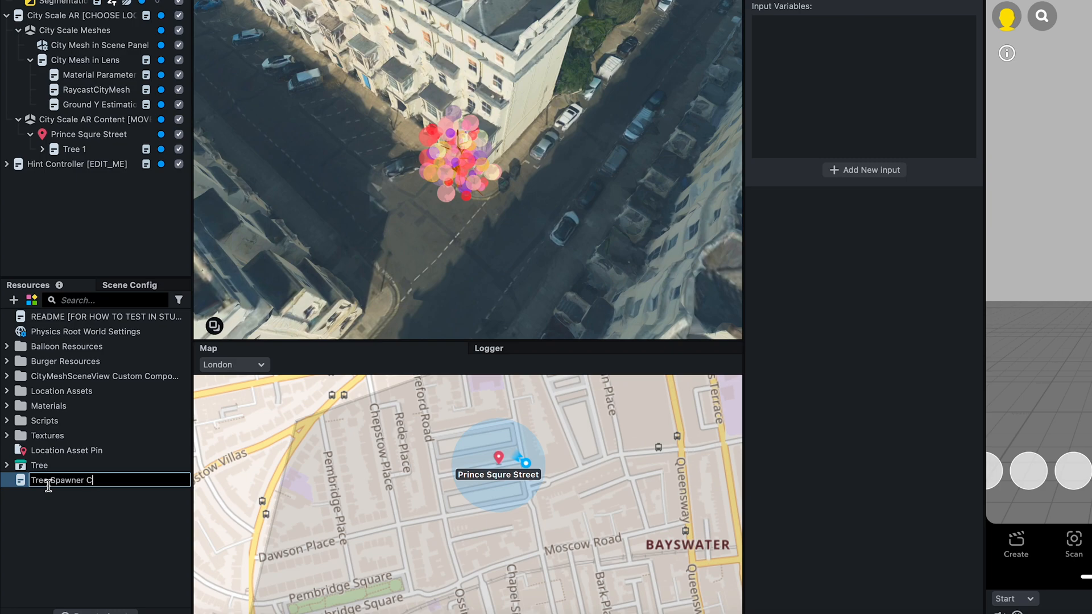
type("Tree Spawner Controller")
key("Return")
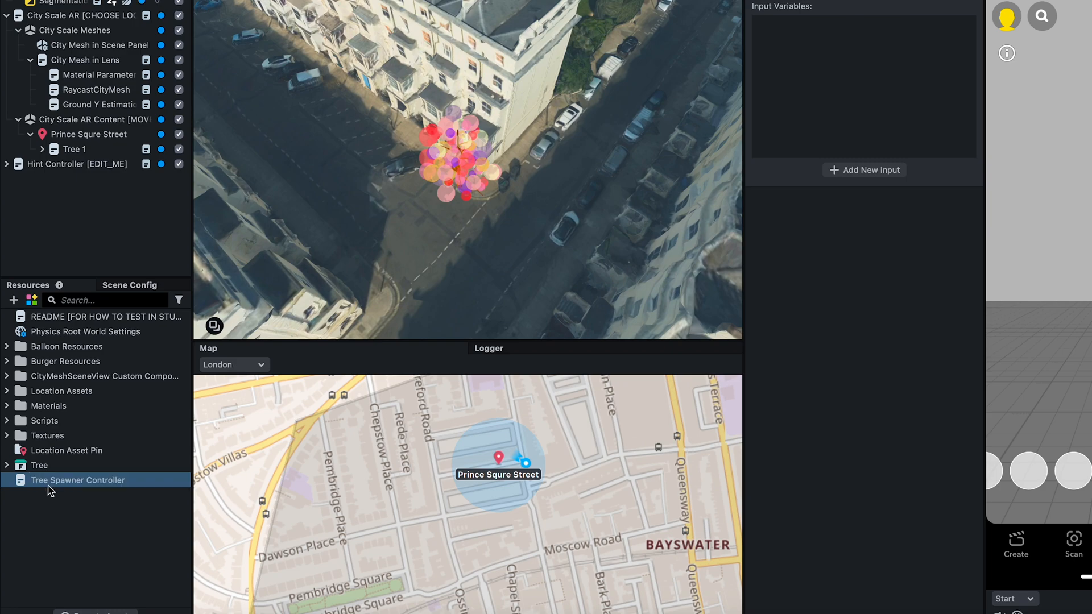
- Open the Tree Spawner Controller script for editing and delete its default text
double_click(48, 486)
left_click_drag(450, 68, 168, 53)
key("BackSpace")
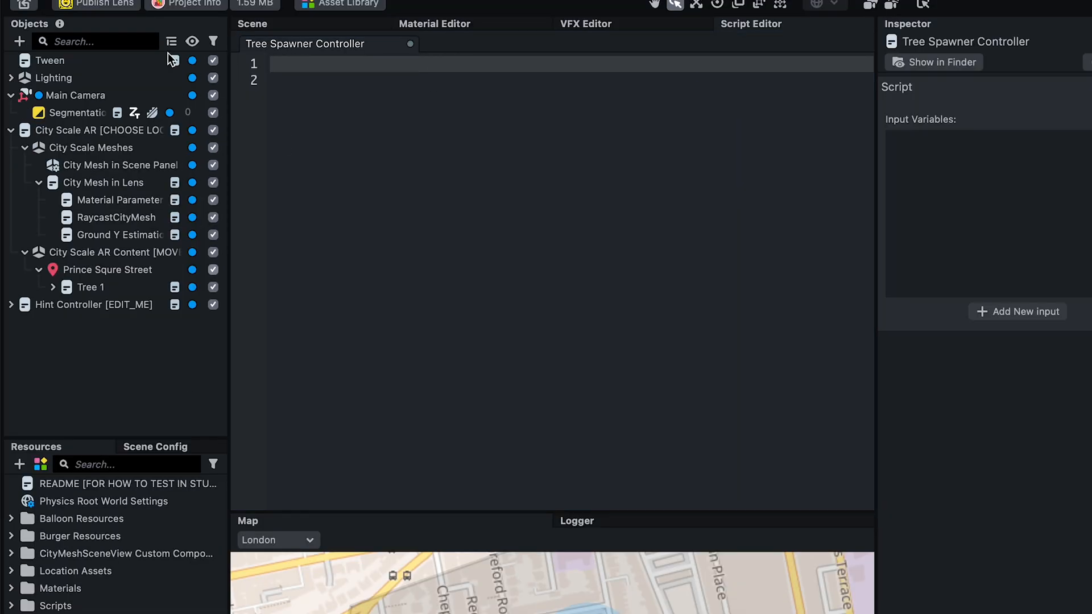
- Write script.createEvent("OnStartEvent") on line 2 of the Tree Spawner Controller script
key("Down")
type("script.cr")
key("Return")
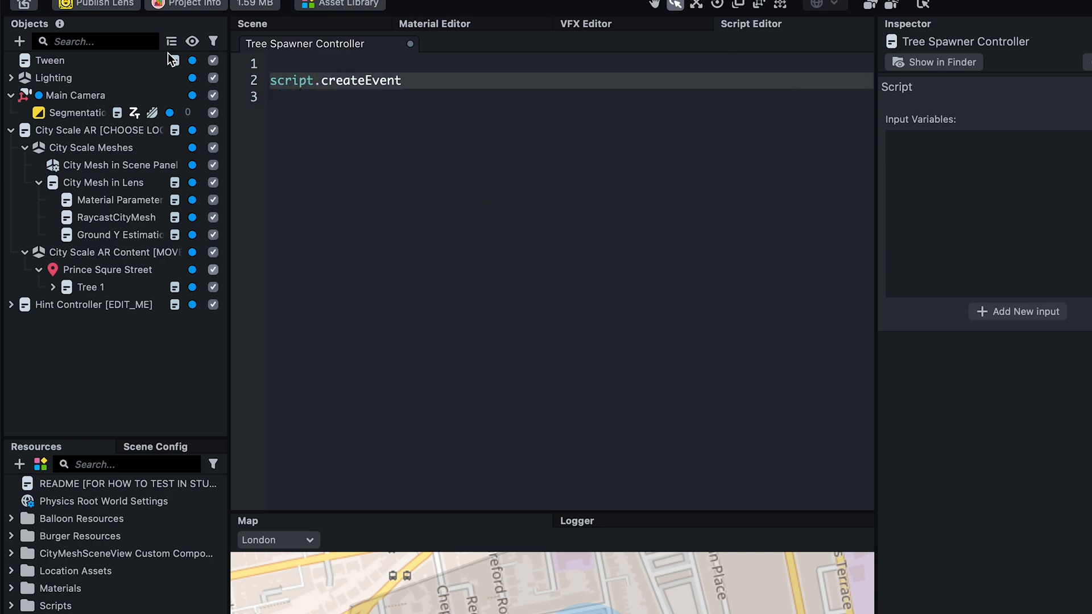
type("(\"onest")
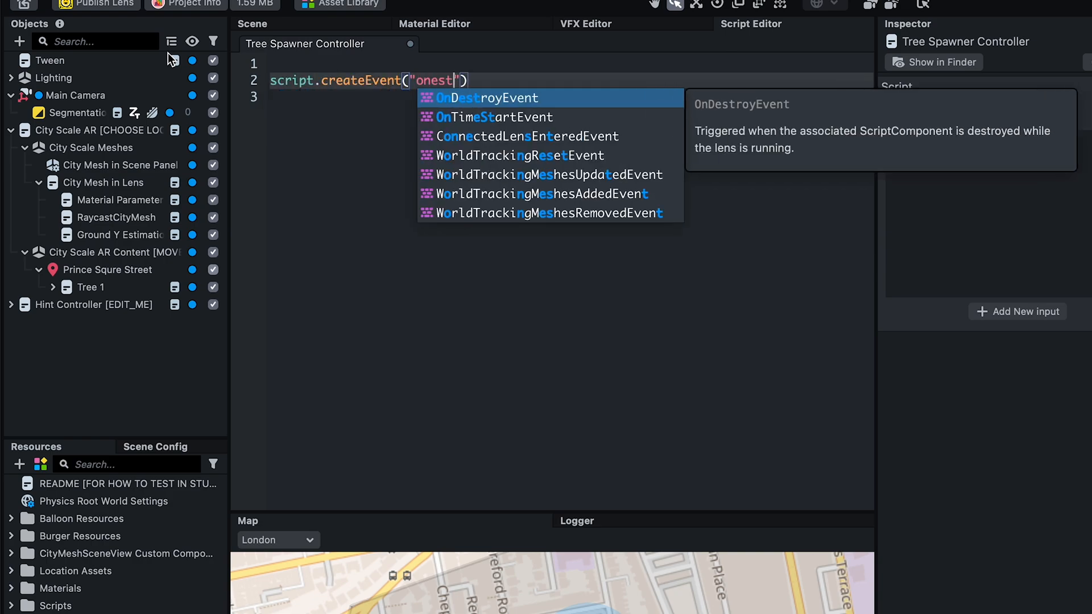
type("a")
key("BackSpace")
key("BackSpace")
key("BackSpace")
key("BackSpace")
type("star")
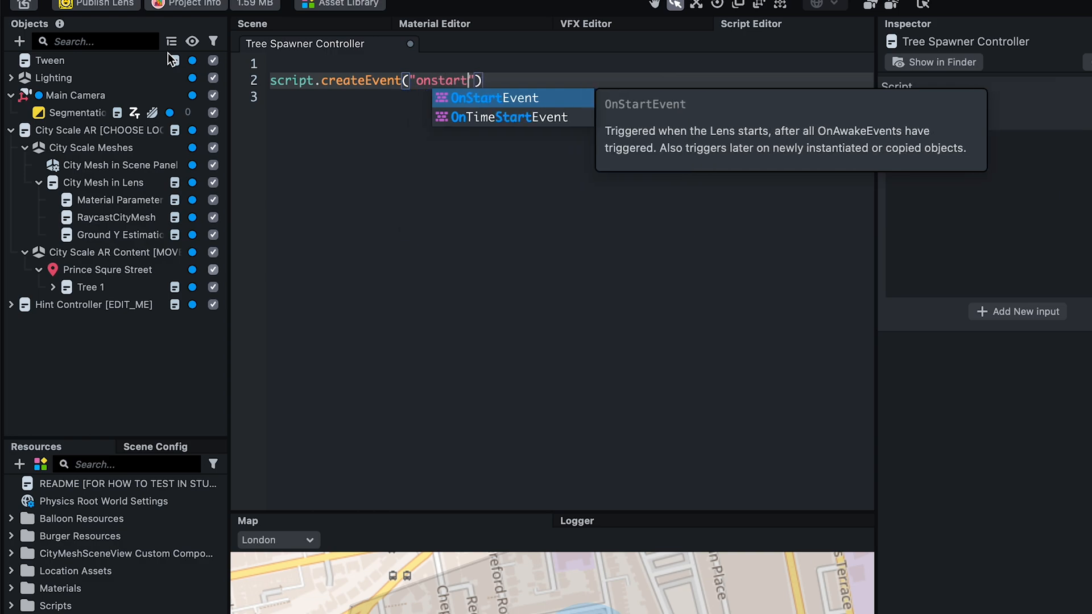
key("Return")
- Bind the OnStartEvent to a callback by appending .bind(Start) to its line
type(".bind(STart")
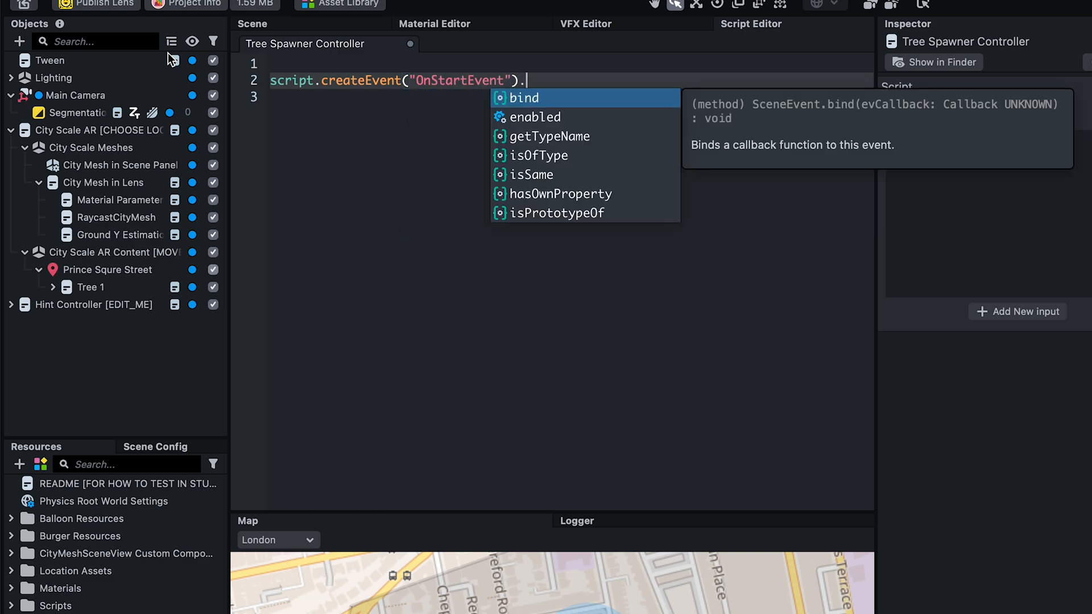
key("Left")
key("BackSpace")
key("BackSpace")
key("BackSpace")
type("tar")
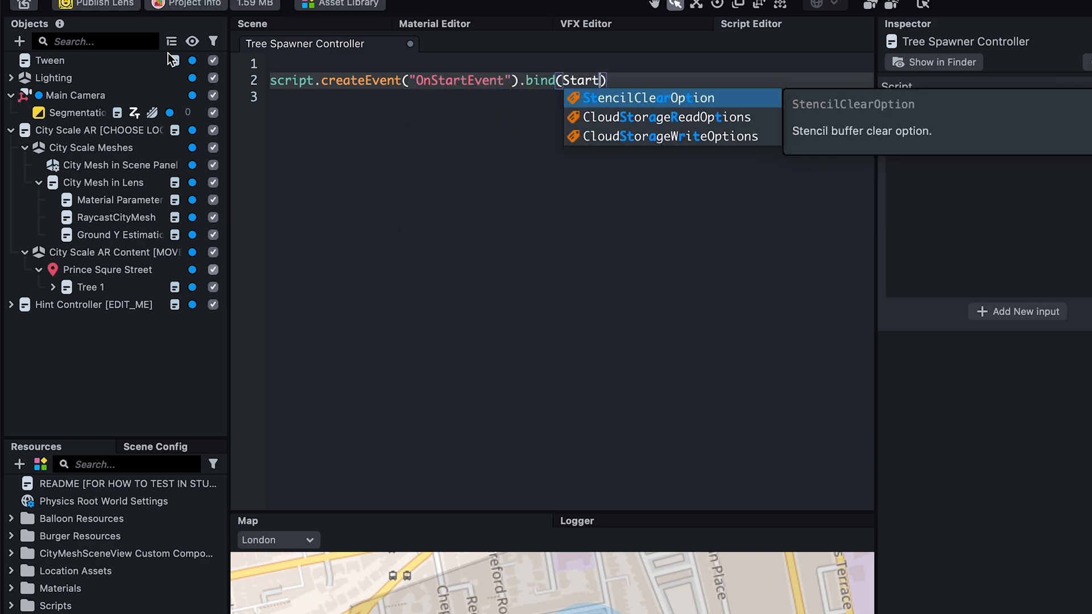
- Add the line script.createEvent("TapEvent").bind(Tapped) below the start event
key("End")
key("Return")
type("script.create")
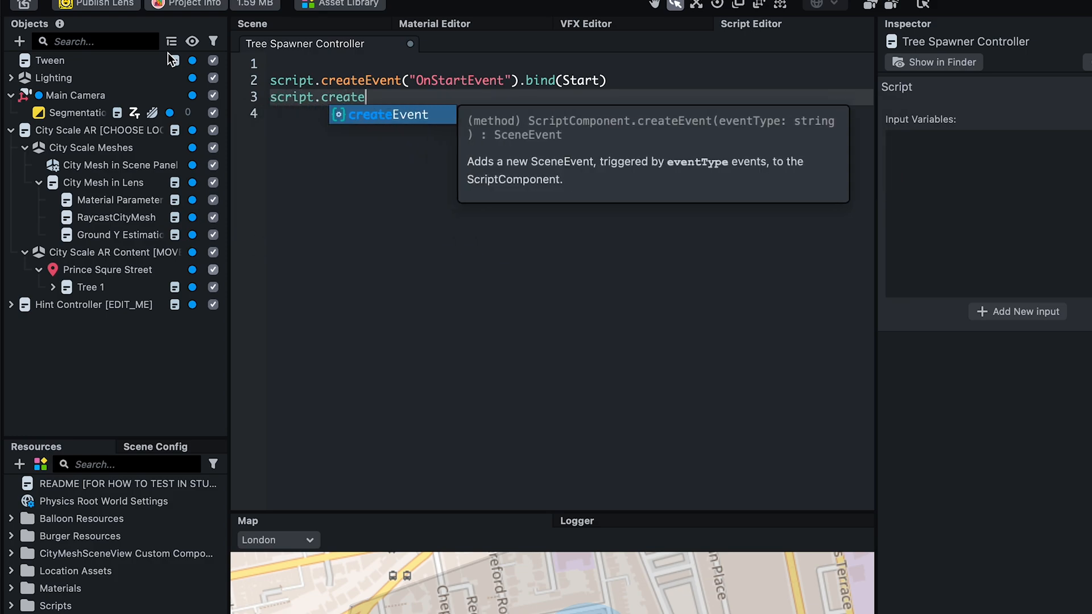
key("Return")
type("(\"")
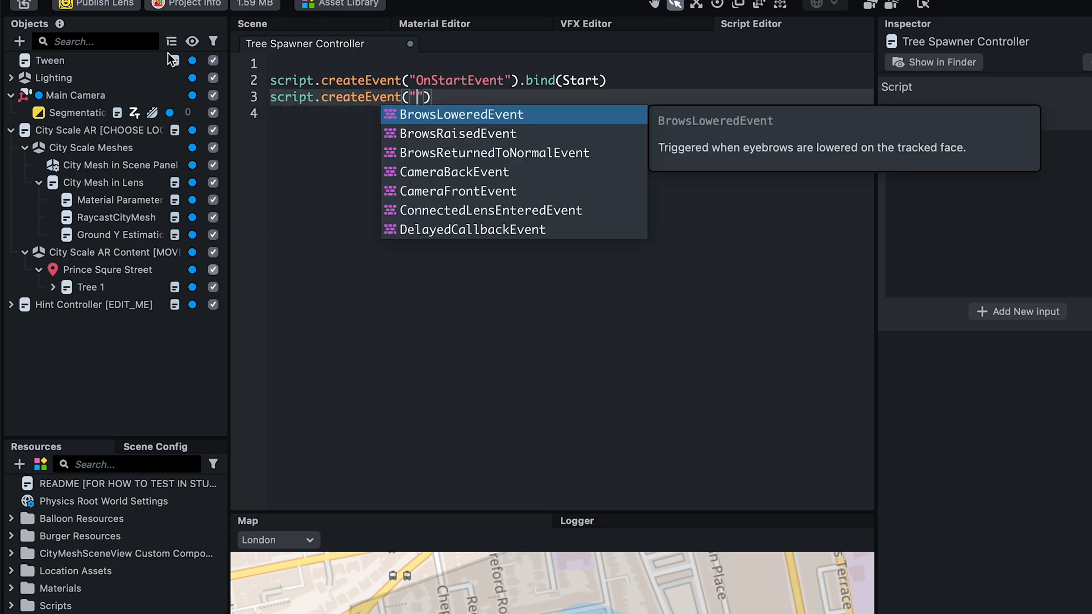
type("TapEvent")
key("End")
type(".bind")
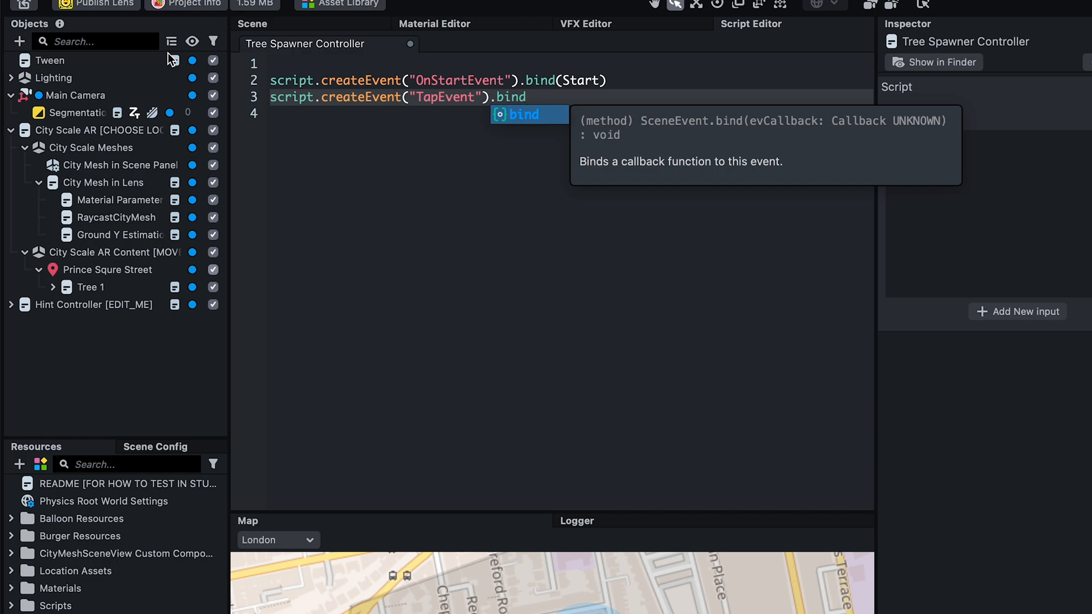
type("(Tapped)")
- Declare var trees = [] and var count = script.getSceneObject().getChildrenCount() below the event bindings
key("Return")
key("Return")
type("var")
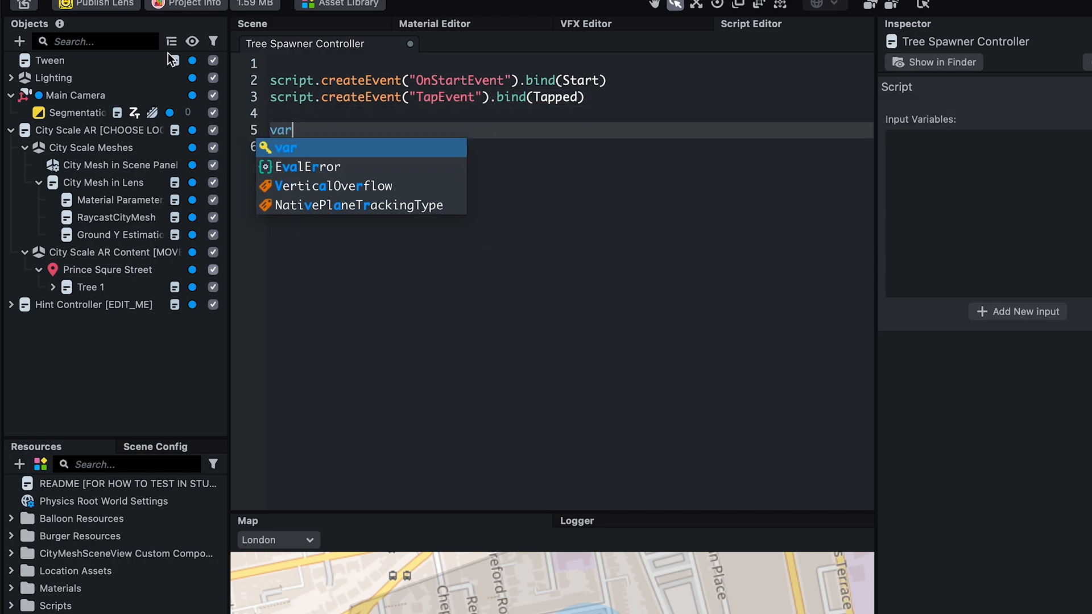
type(" trees = []")
key("Return")
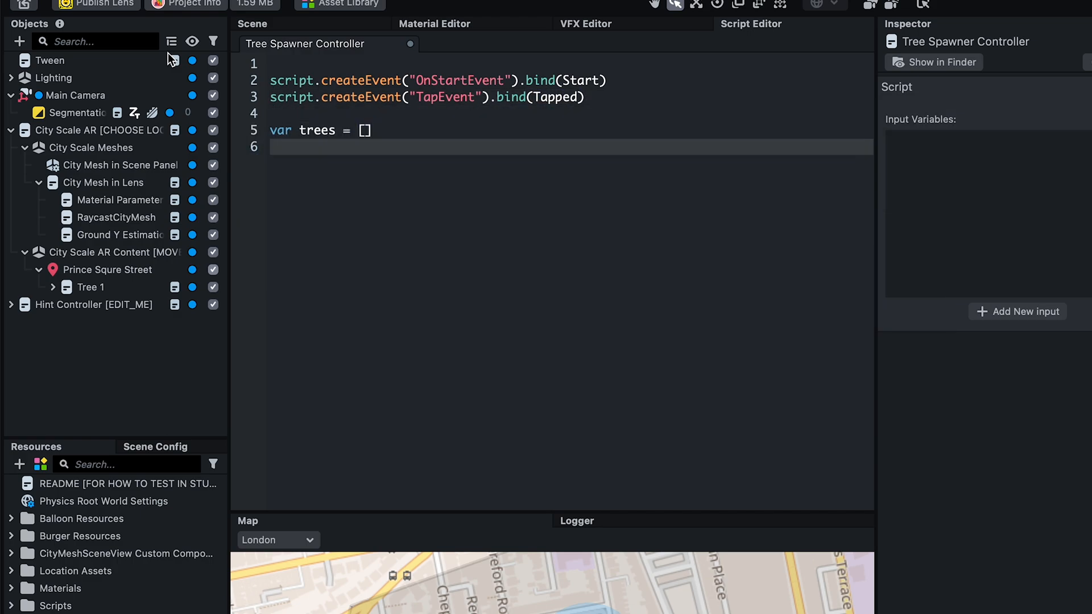
type("var count = script.")
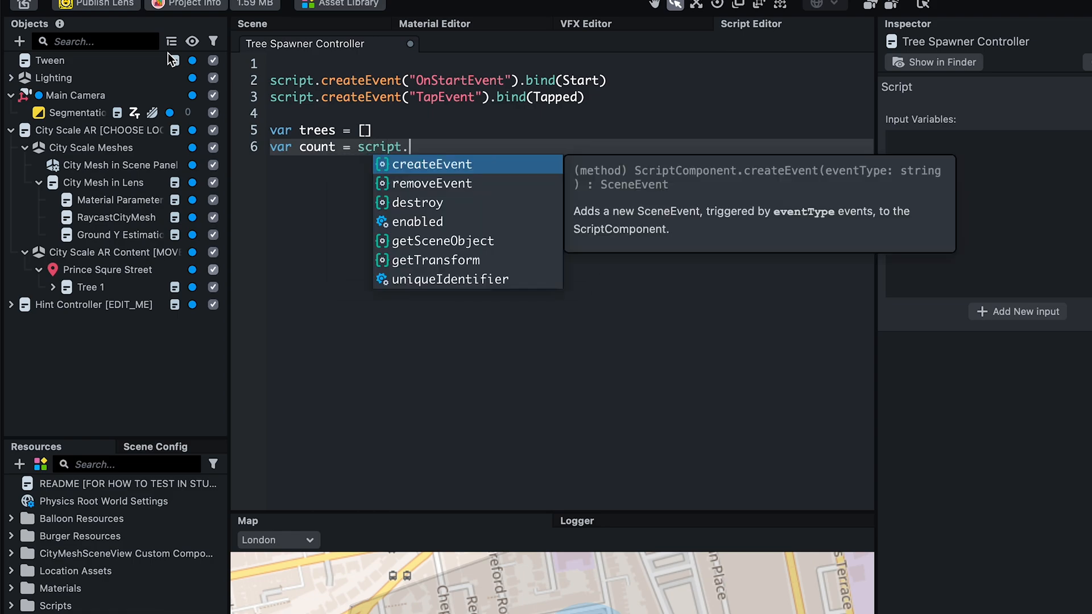
type("getSceneObject().getChildrenCount(")
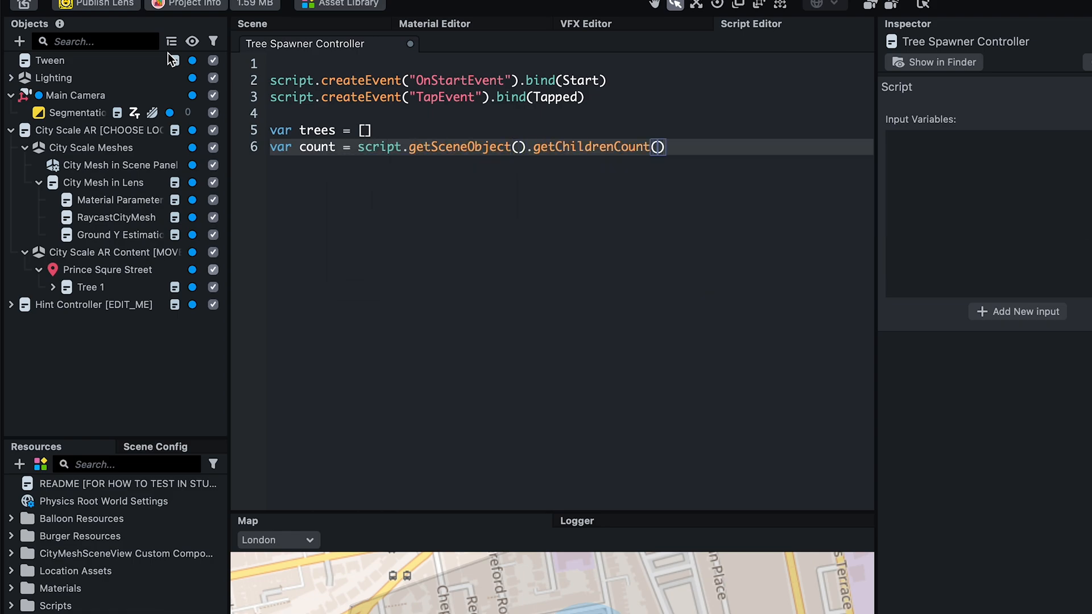
- Add an empty function Start(){} below the variable declarations
key("Return")
key("Return")
type("function Star")
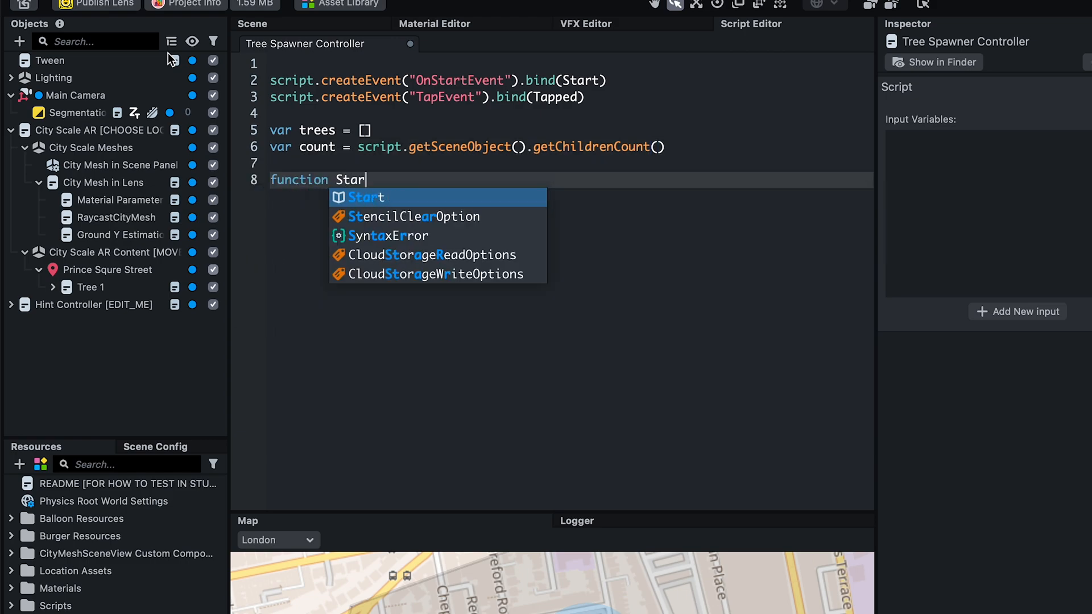
type("t(){")
key("Return")
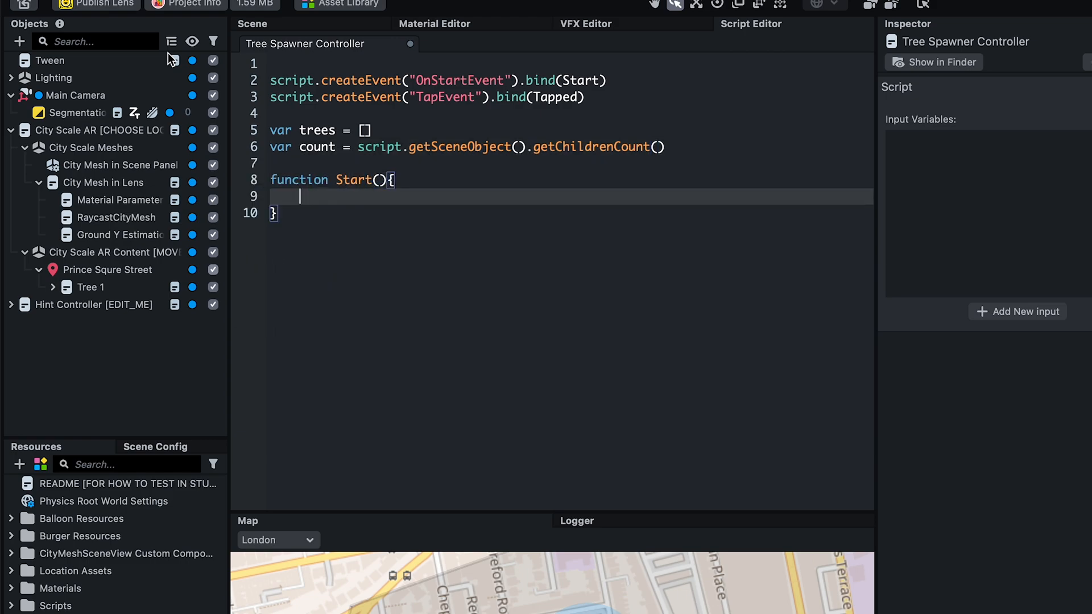
- Write the loop for (var i = 0; i < count; i++){} inside the Start function
type("for var")
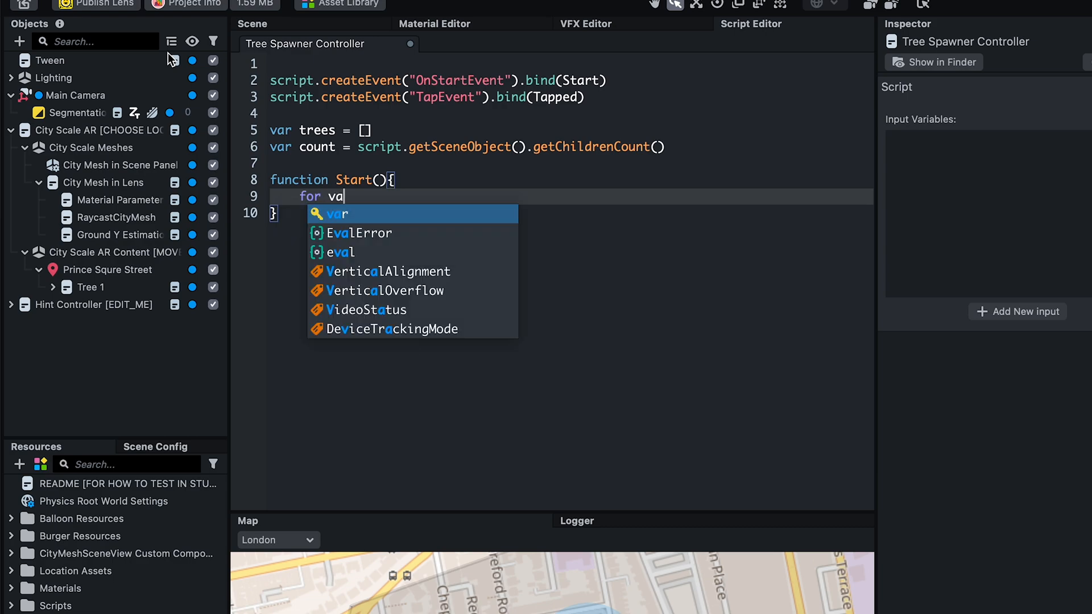
key("BackSpace")
key("BackSpace")
key("BackSpace")
type("(var i = ")
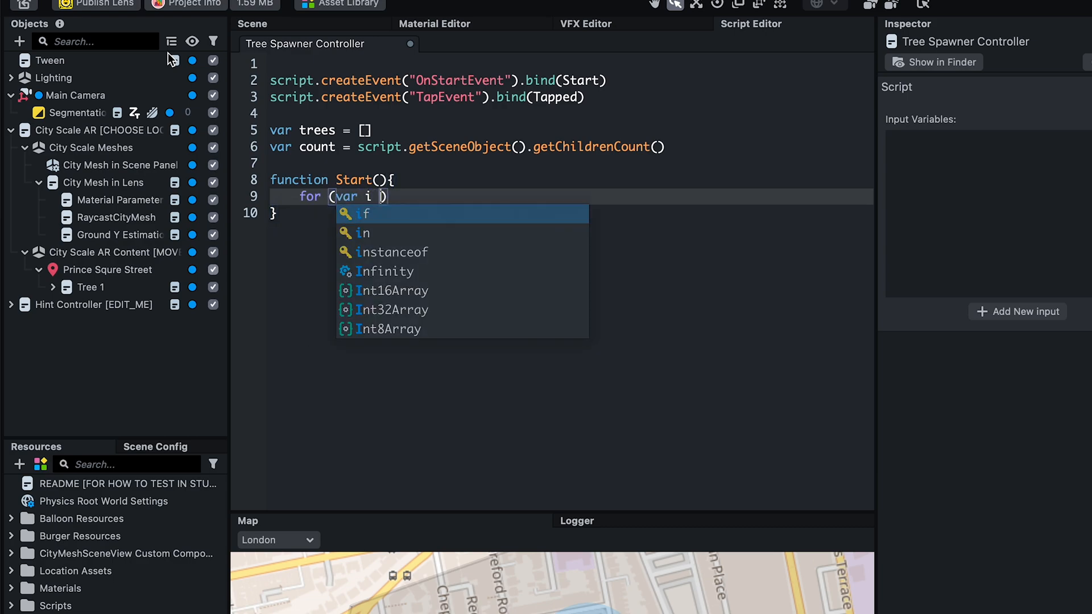
type("0; i <")
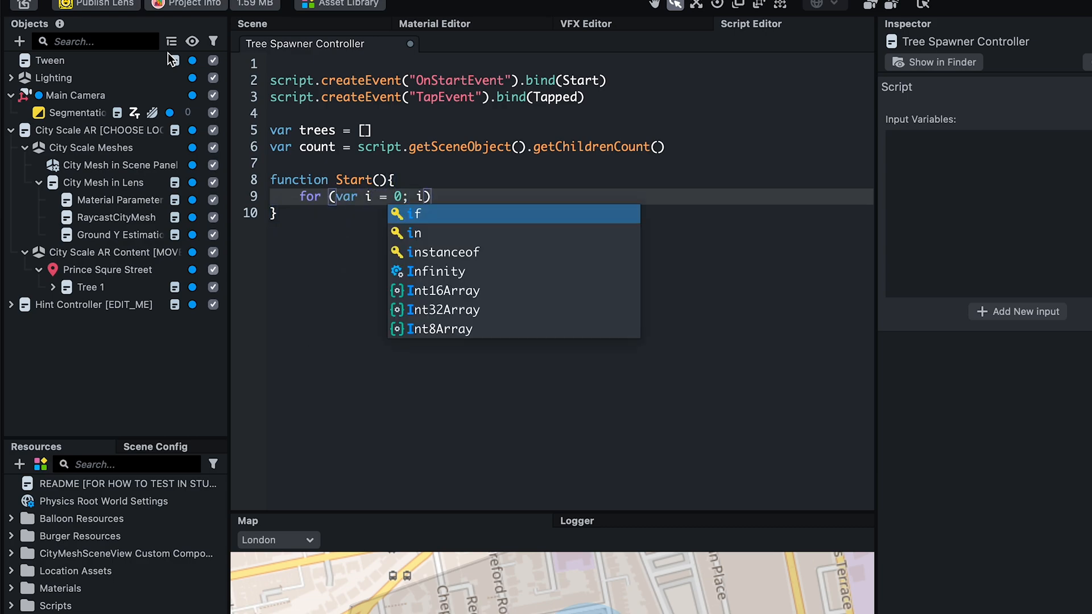
type(" c")
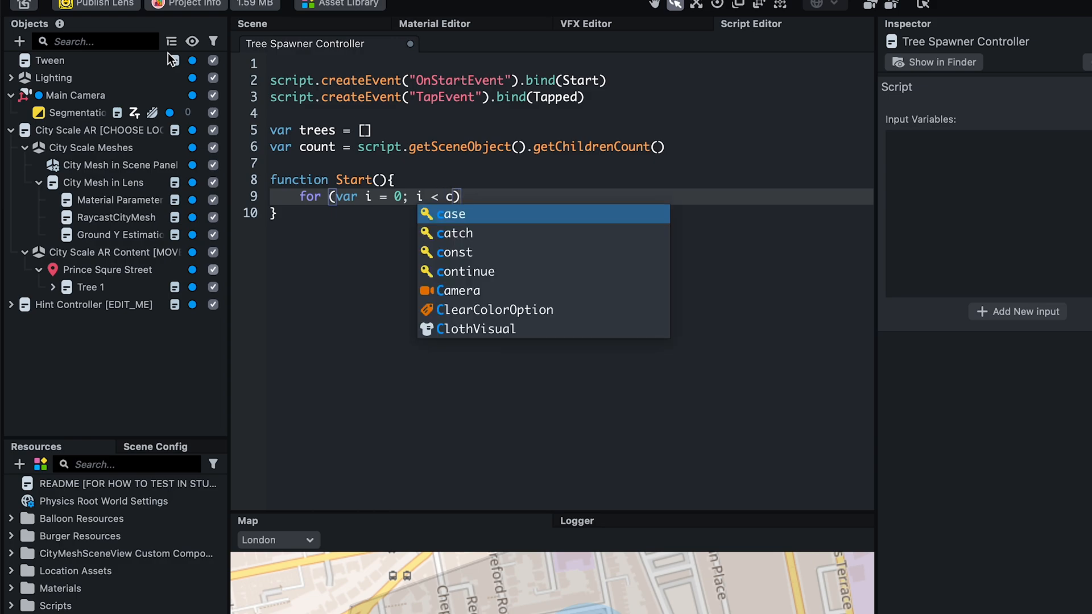
type("ount; i++)")
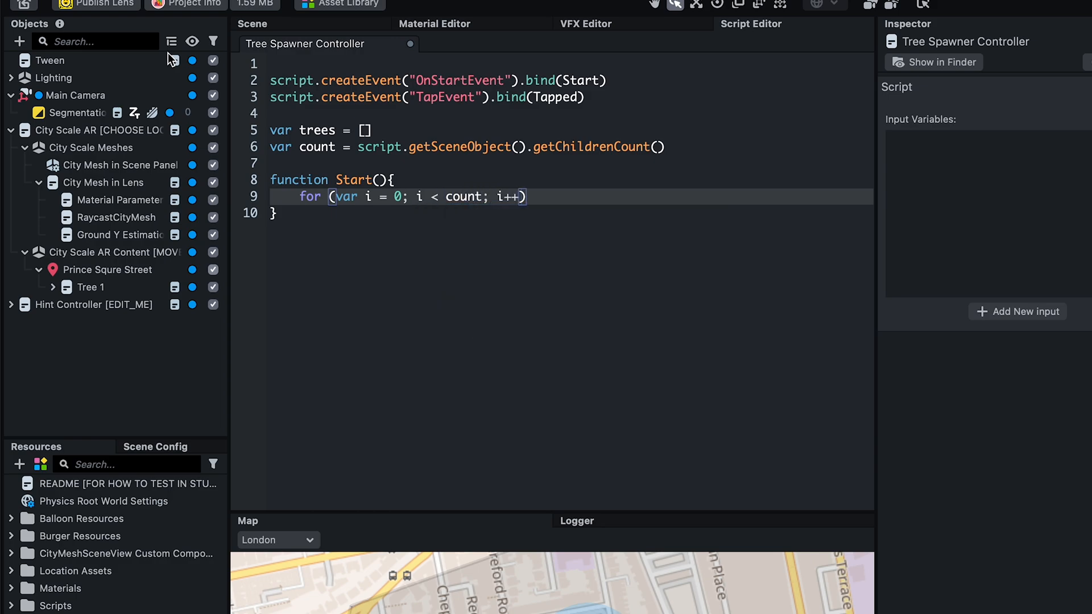
type("{")
key("Return")
- Inside the loop, assign trees[i] = script.getSceneObject().getChild(i)
type("trees")
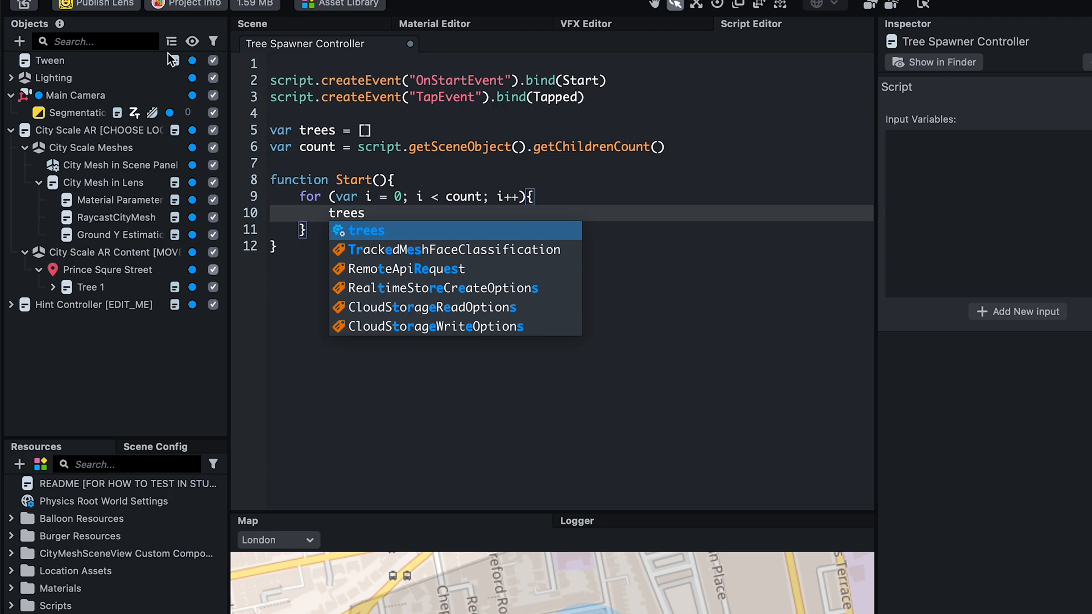
type("[i] = script.get")
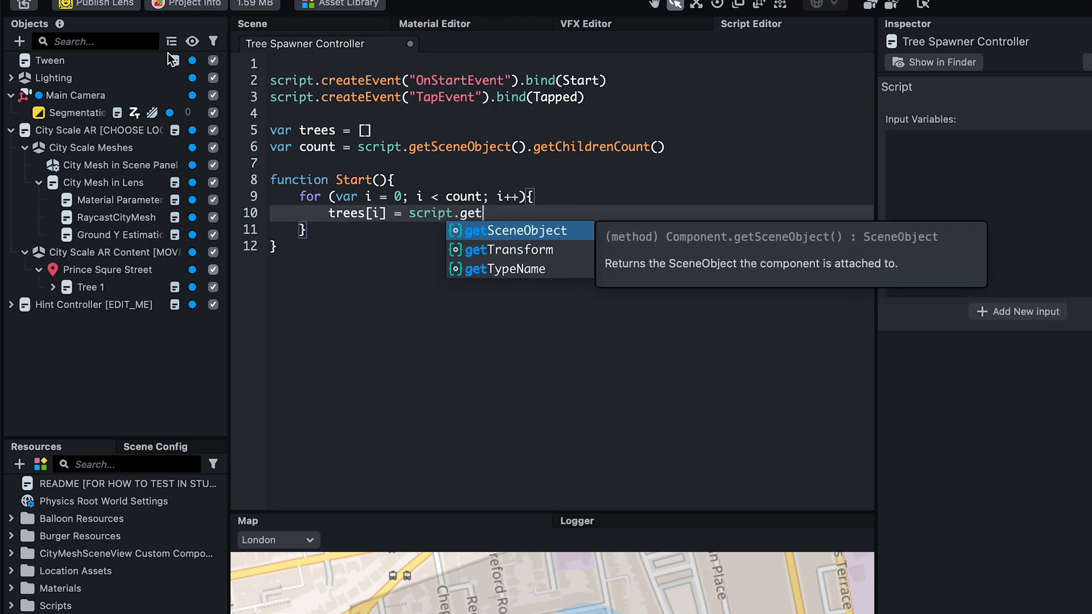
key("Return")
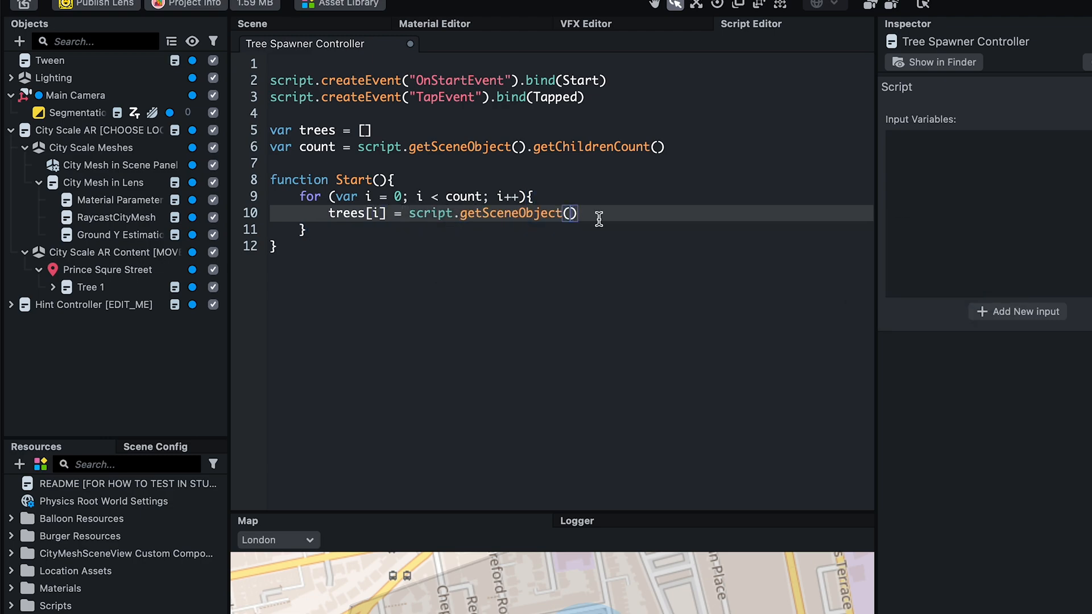
type(".get")
key("Return")
type("ild(i")
key("Escape")
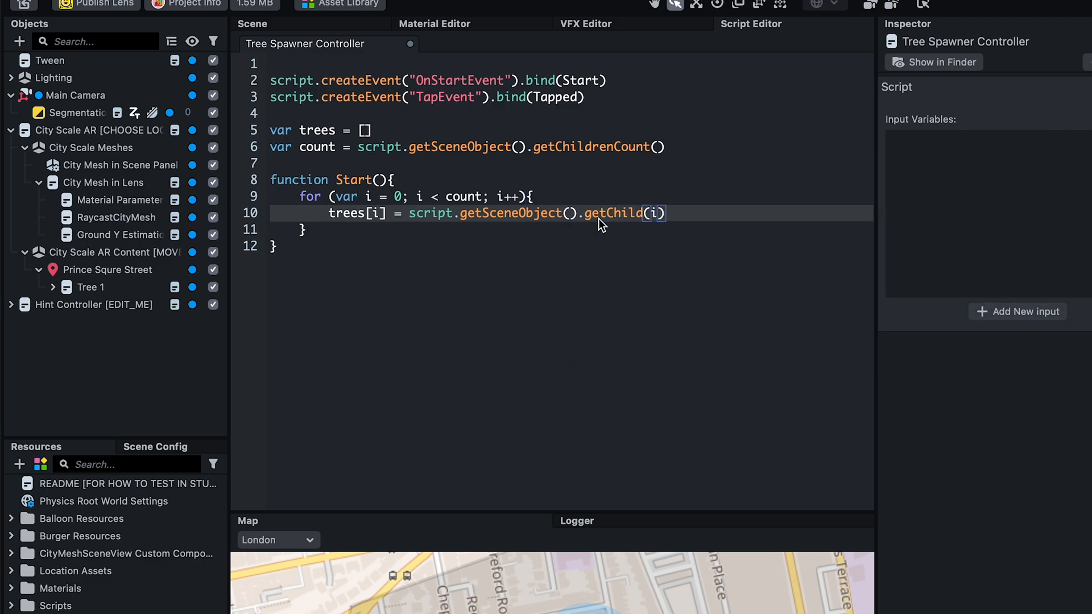
- Add trees[i].getTransform().setWorldScale(new vec3(0,0,0)) as the loop's second line
key("Return")
type("trees[i")
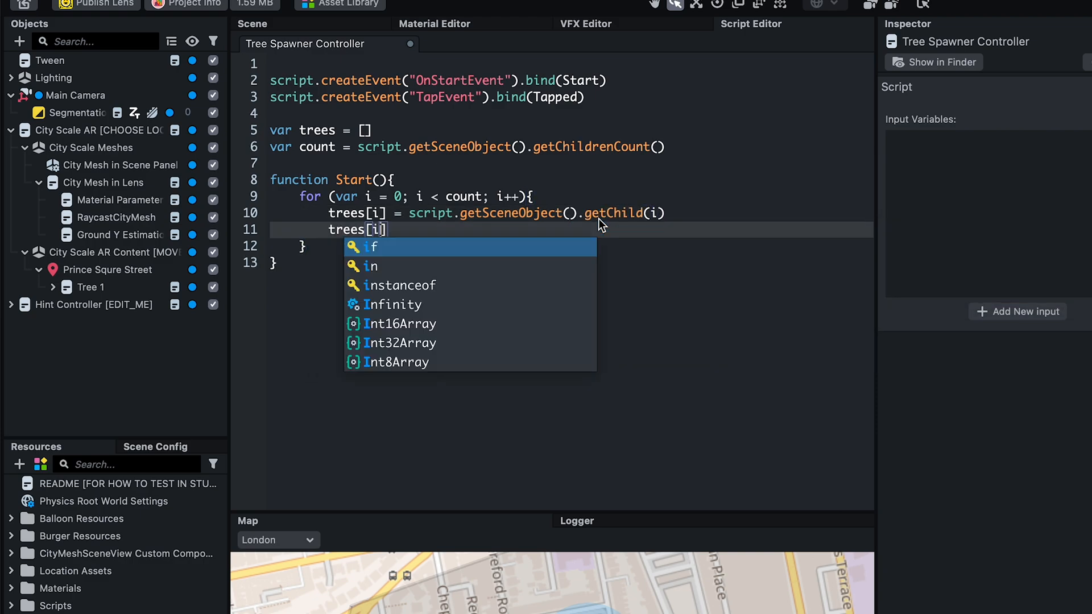
type("].getTransform")
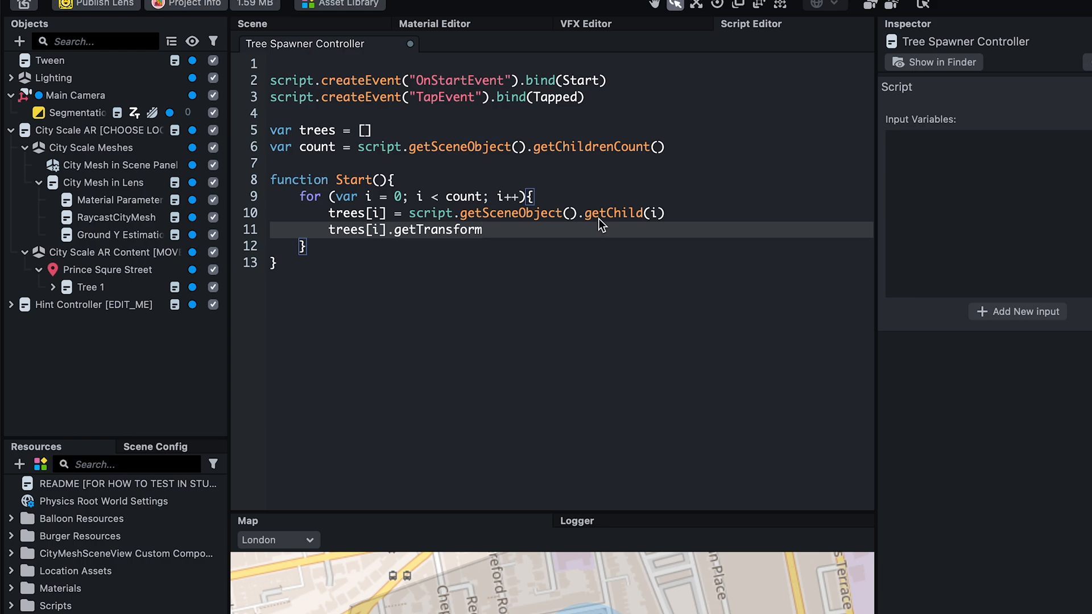
type("().set")
key("Down")
key("Down")
key("Down")
key("Down")
key("Down")
key("Down")
key("Return")
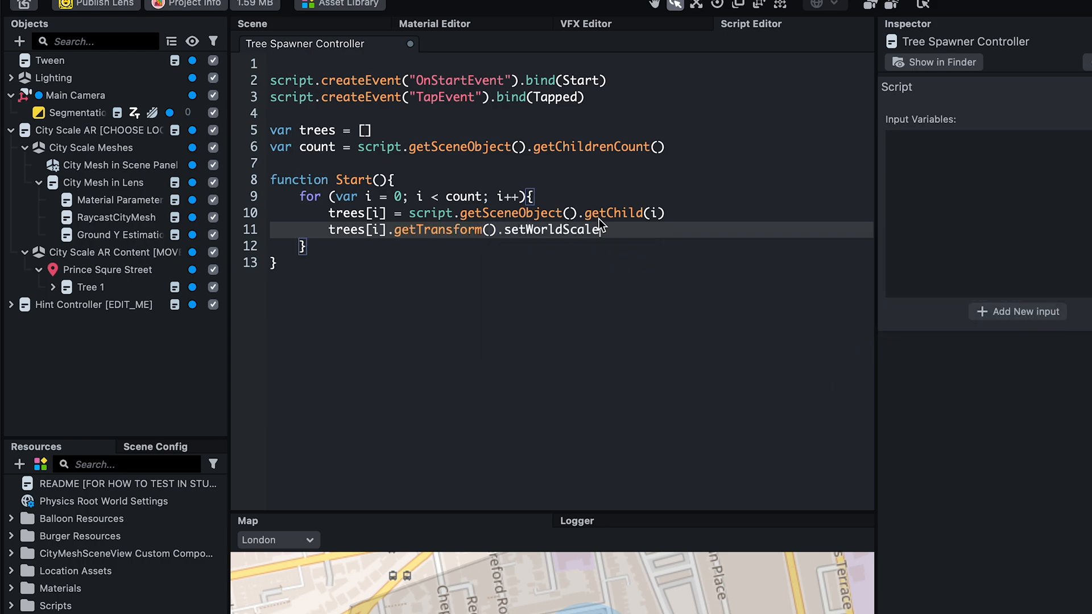
type("(new vec3(")
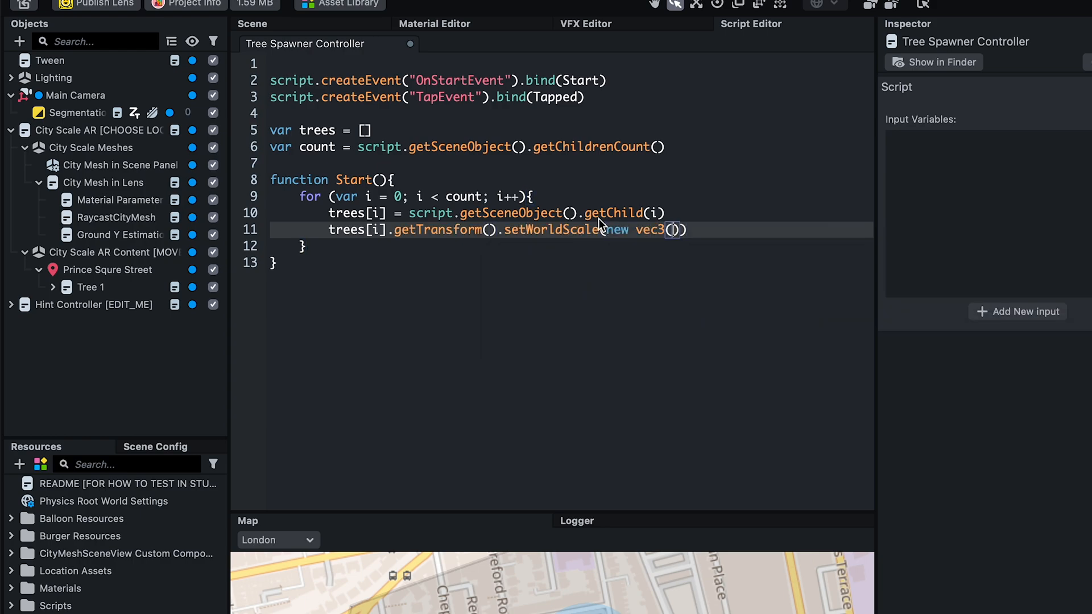
type("0,0,0))")
- Add global.tweenManager.setEndValue(trees[i], "in", new vec3(120,120,120)) to the loop and save the script
key("Return")
type("global.tw")
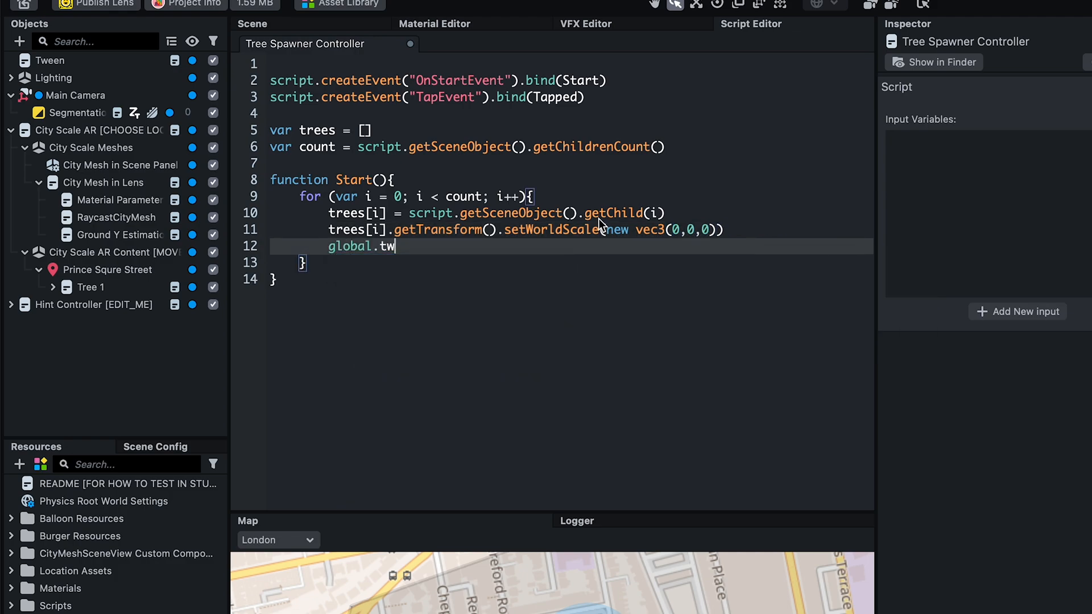
type("eenManager.se")
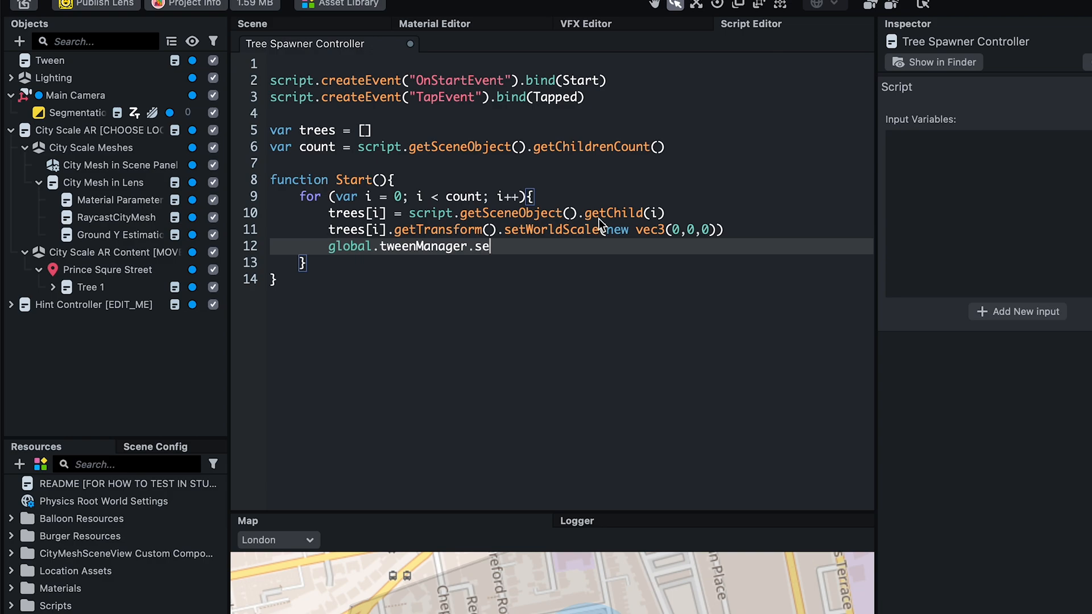
type("tEndValue(")
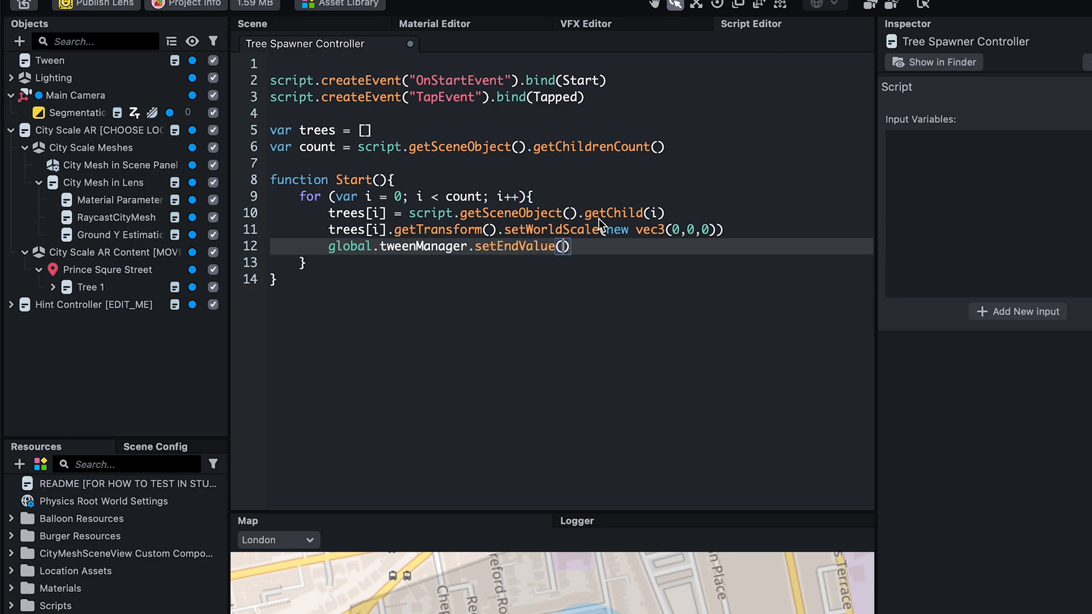
type("trees[i]")
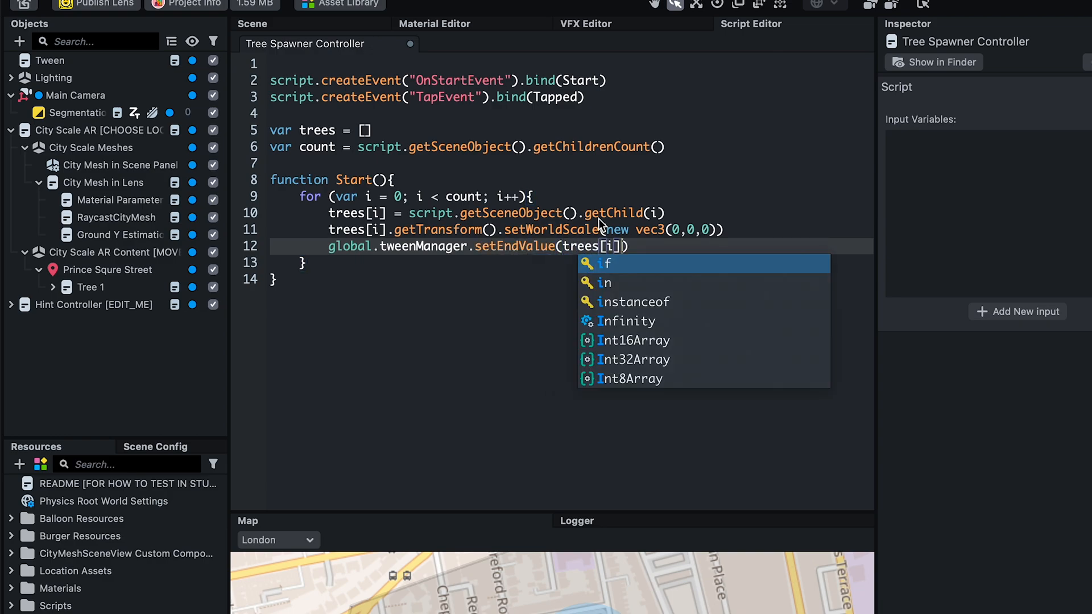
type(", \"in\",")
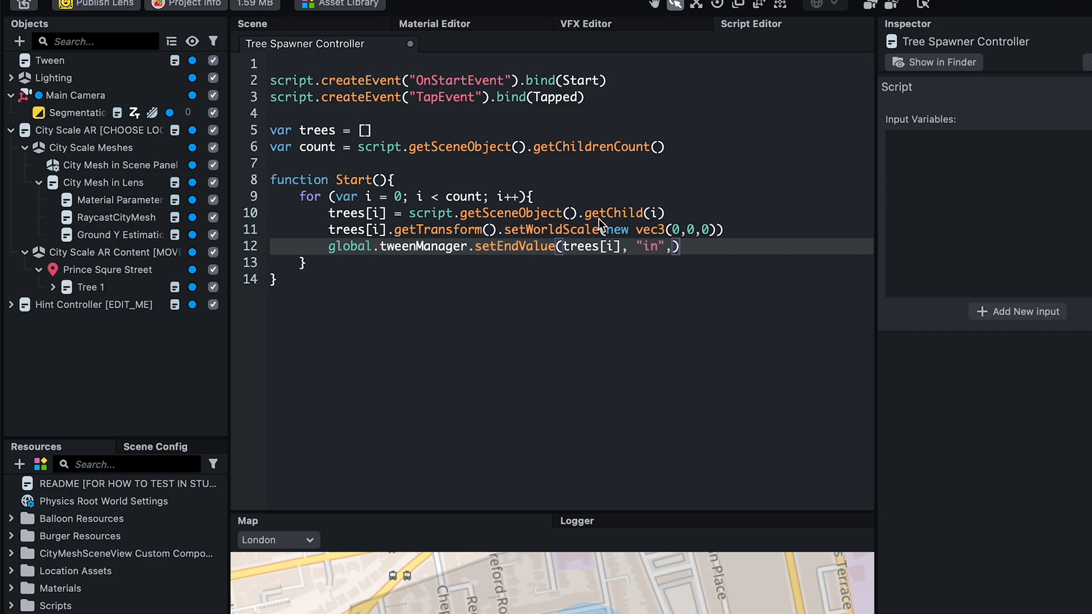
type(" new vec3(120")
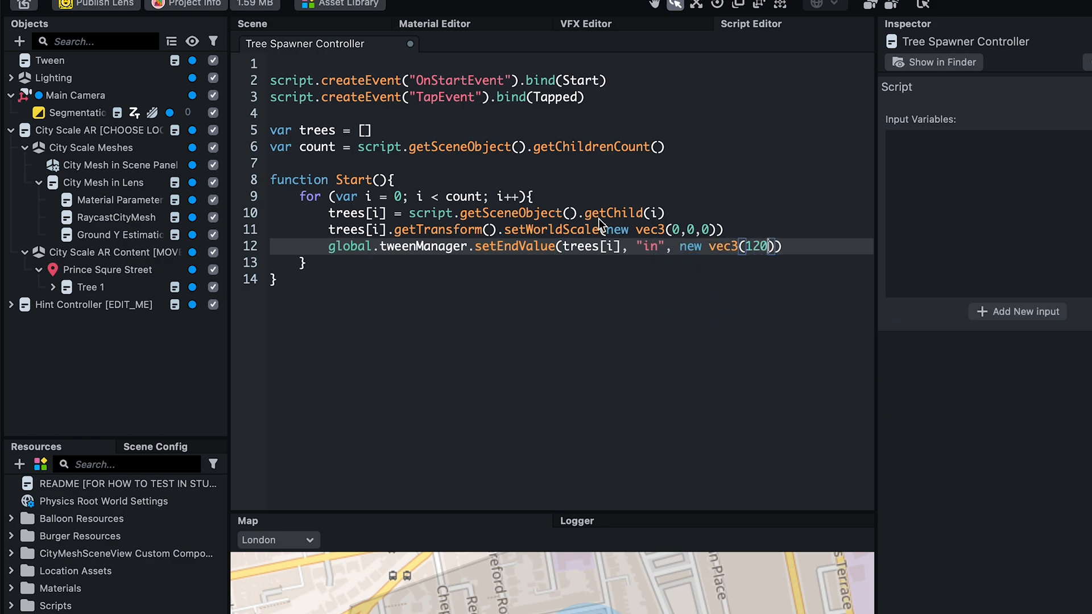
type(",120,120")
key("Right")
key("Right")
key("Down")
key("Down")
key("ctrl+s")
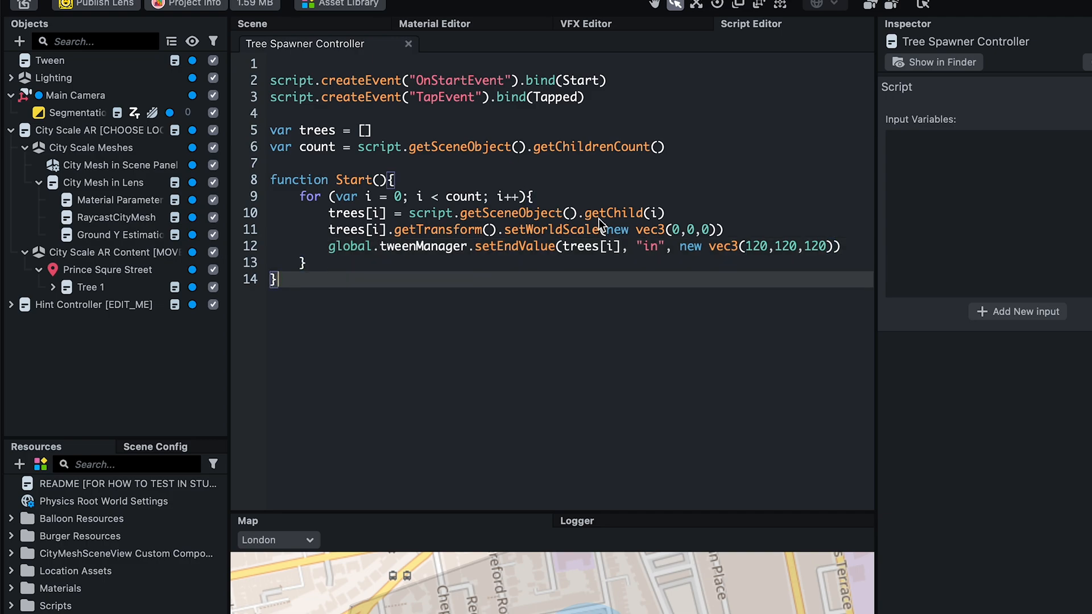
- Attach the Tree Spawner Controller script to the Prince Squre Street object as a Script component
left_click(107, 270)
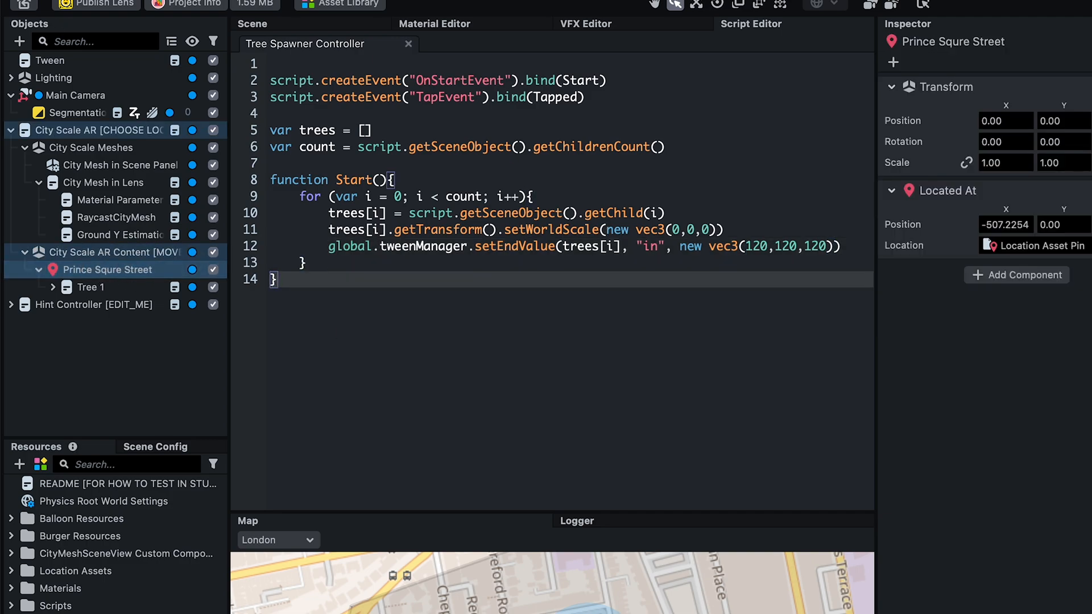
left_click_drag(978, 384, 977, 384)
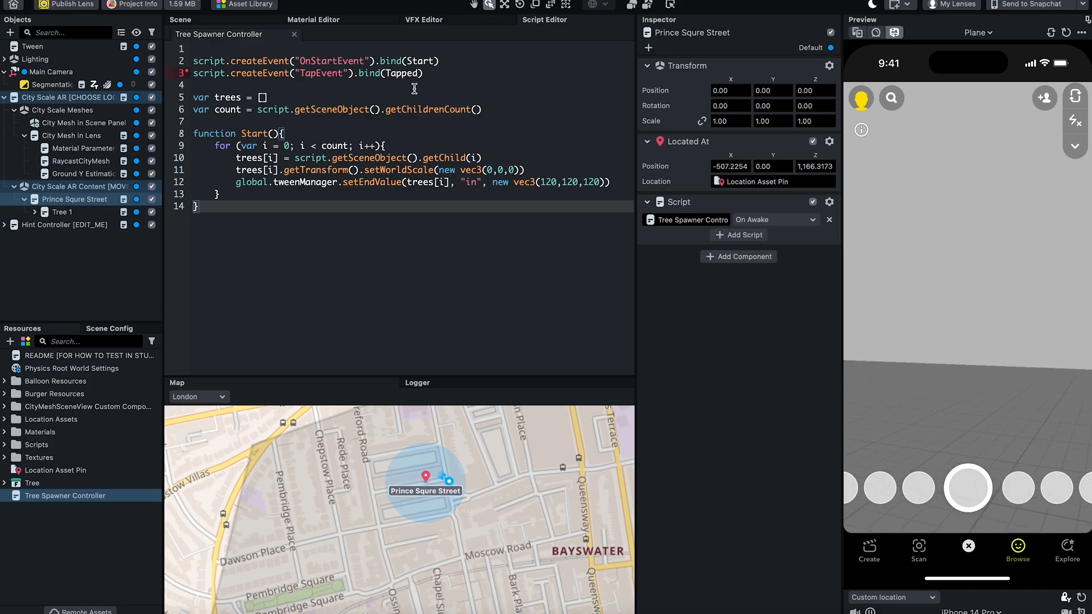
- Check the Logger for errors concerning the TapEvent line and return to the map
left_click(446, 73)
left_click(421, 383)
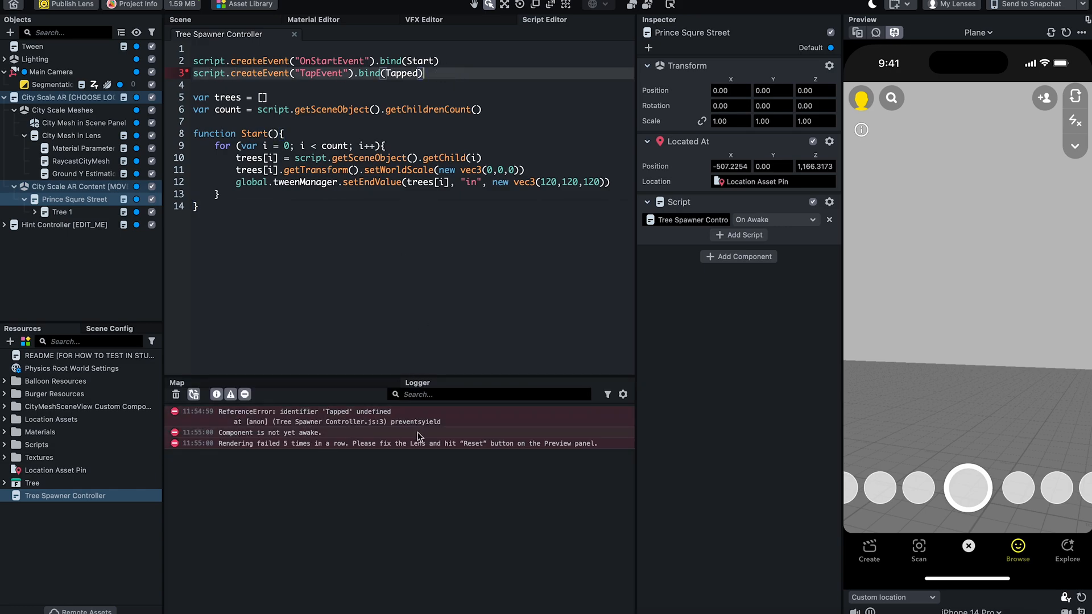
left_click(277, 383)
- Add an empty function Tapped(){} below the Start function
left_click(233, 210)
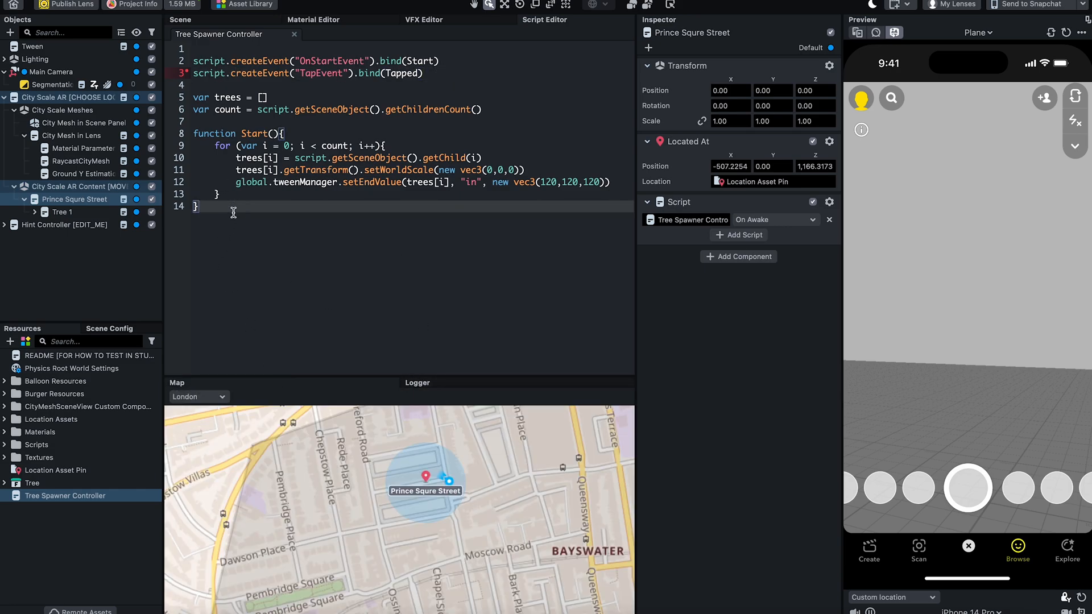
key("Return")
key("Return")
type("function ")
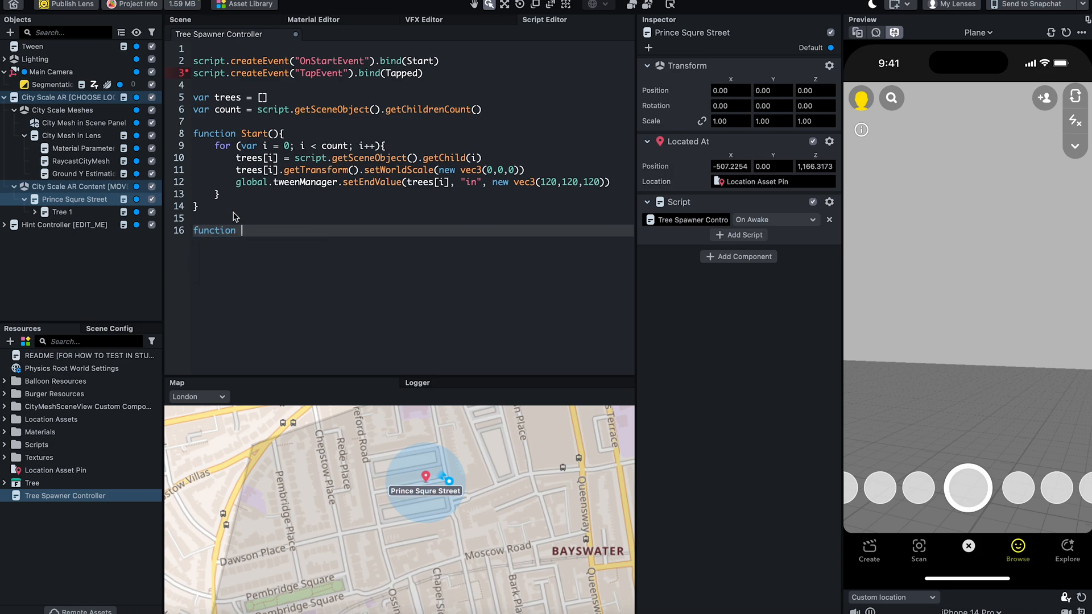
type("Tap")
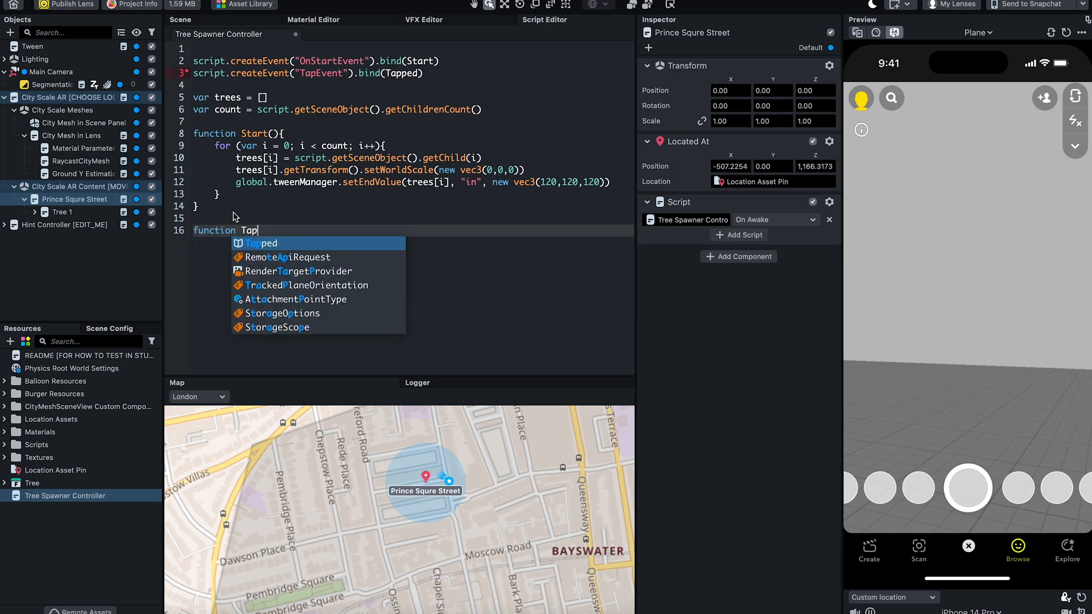
key("Return")
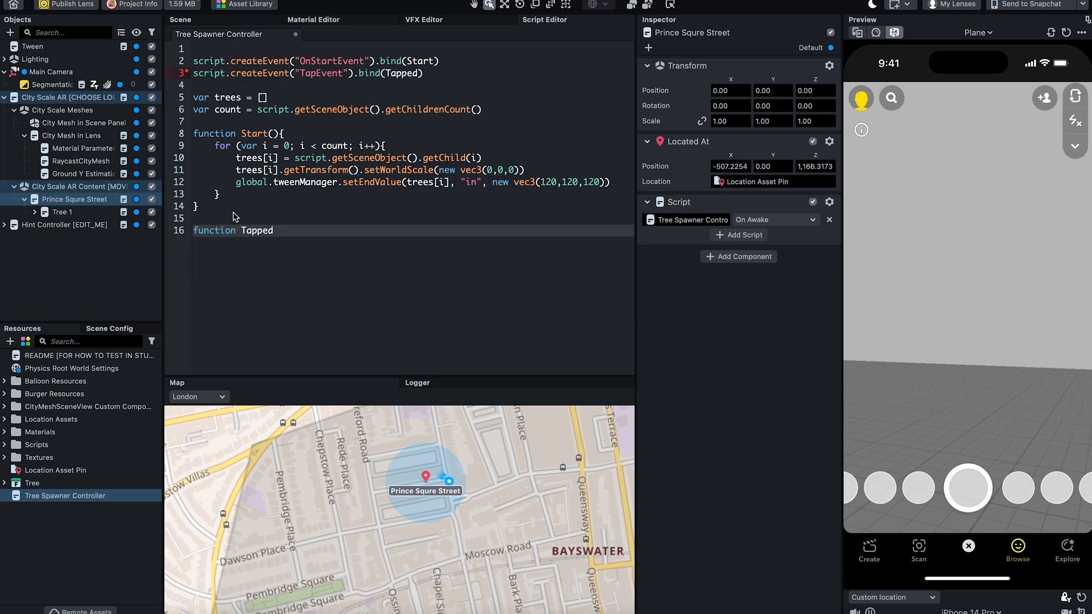
type("(){")
key("Return")
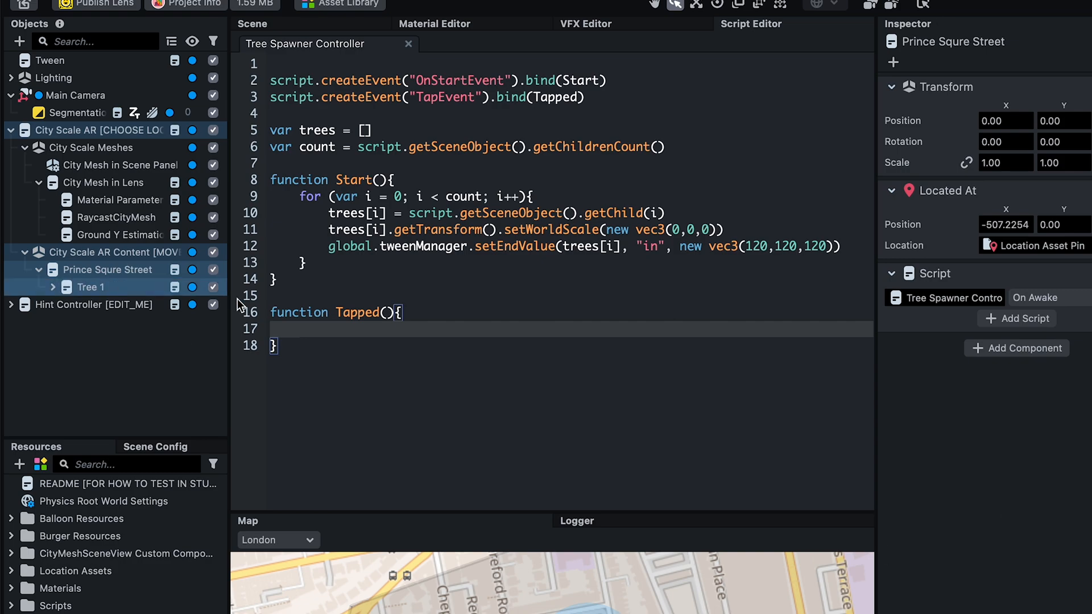
- Add the loop for (var i = 0; i < count; i++){} inside the Tapped function
type("for")
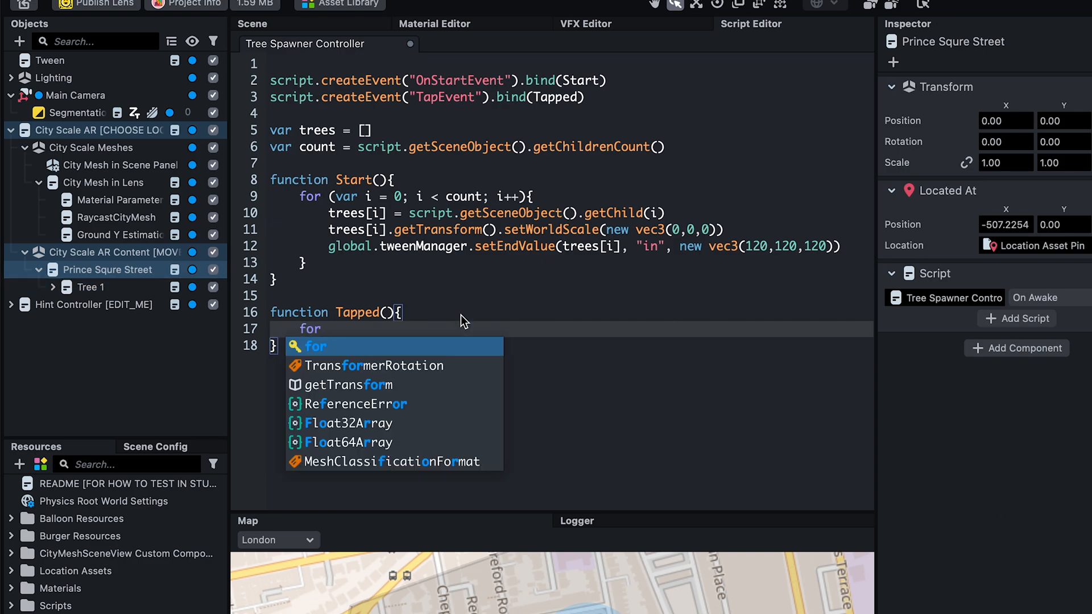
type(" (var i=0")
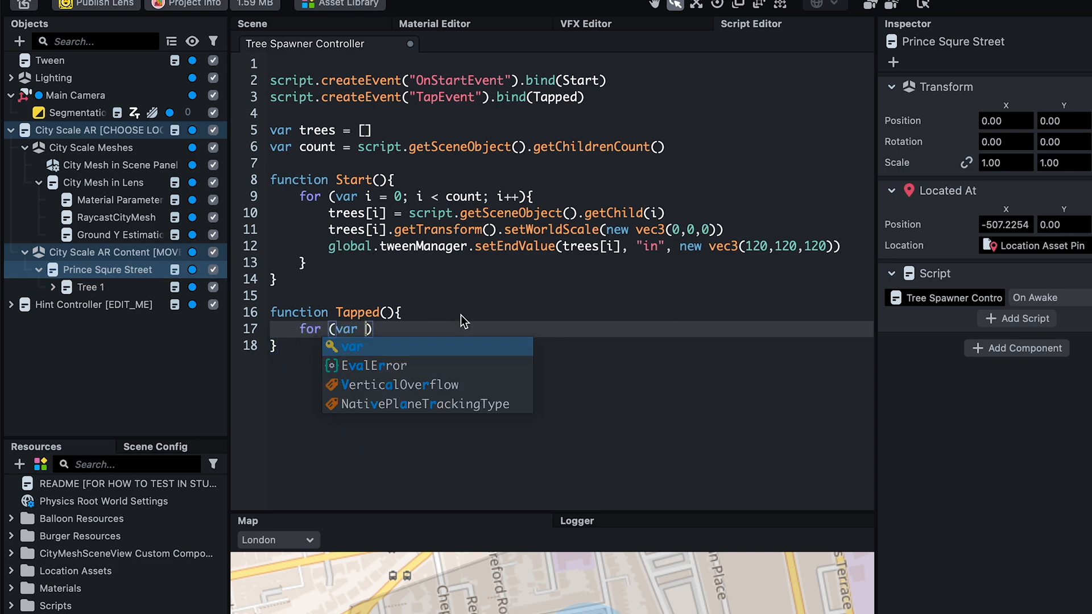
key("Right")
key("Right")
key("Right")
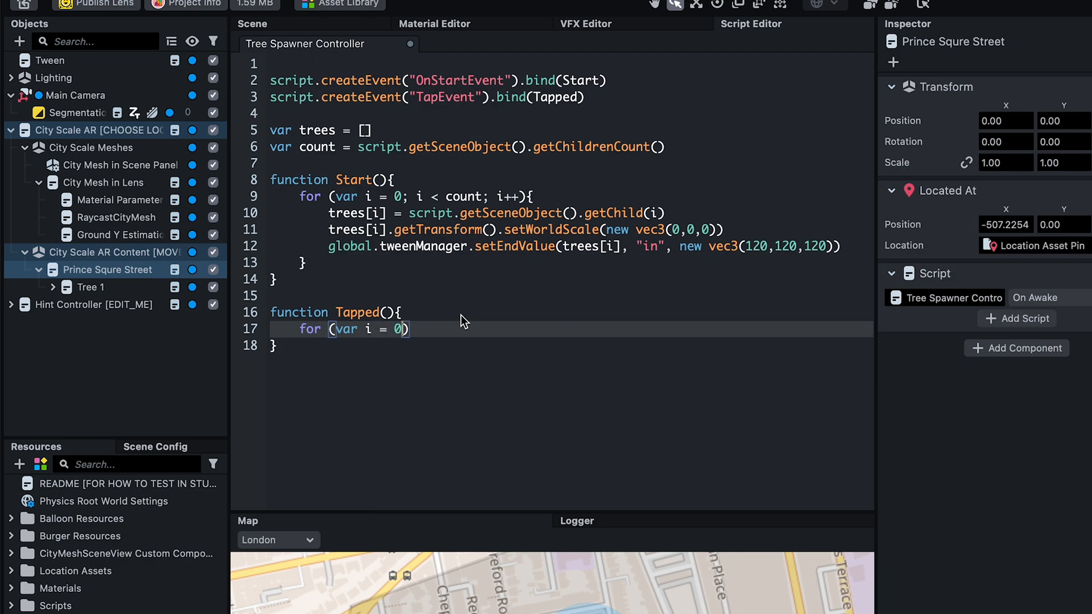
type(", i < countl")
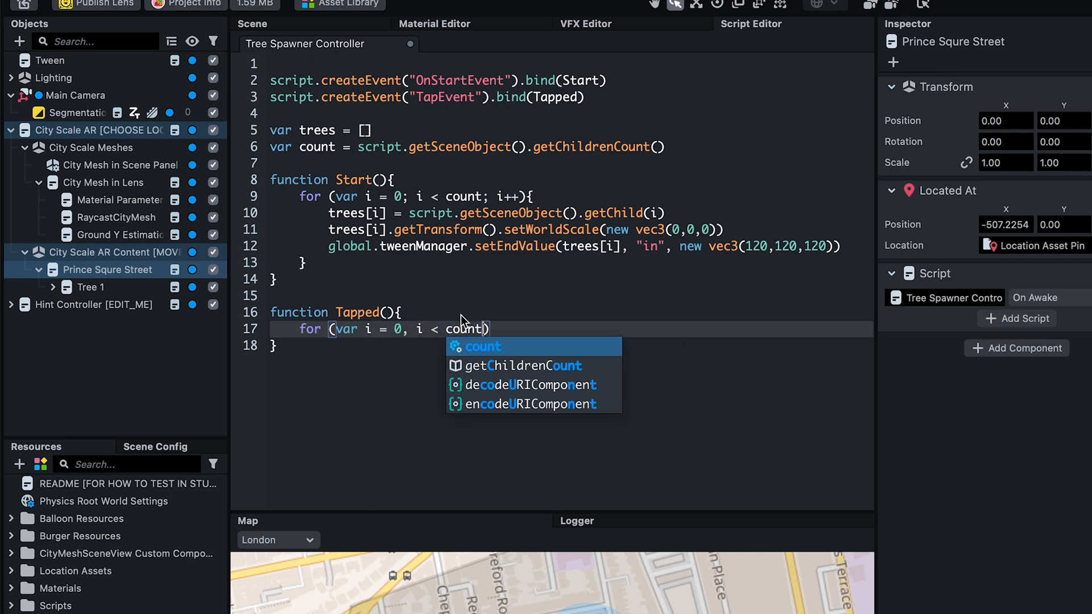
left_click(408, 329)
key("BackSpace")
type(";")
left_click(493, 333)
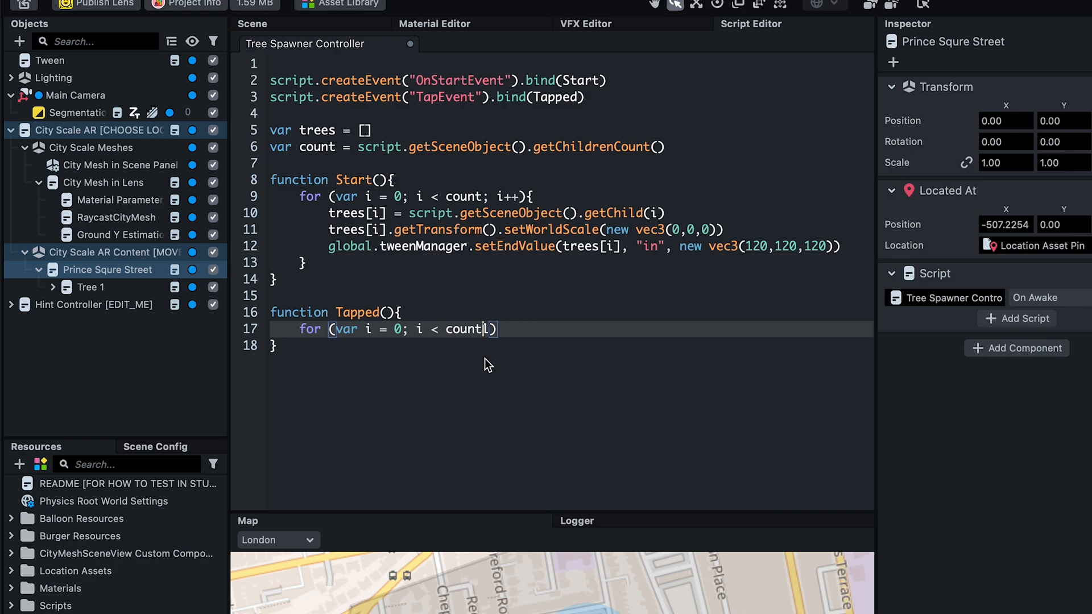
key("BackSpace")
type("; i++)")
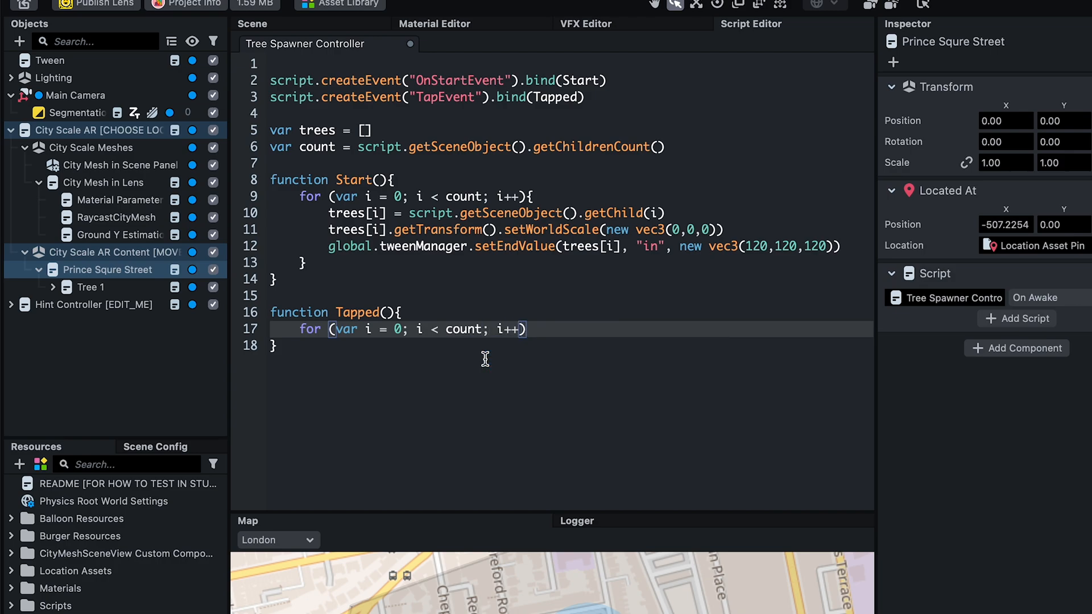
type("{")
key("Return")
- Call global.tweenManager.startTween(trees[i], "in") inside the Tapped function's loop
type("global.tweenManager.s")
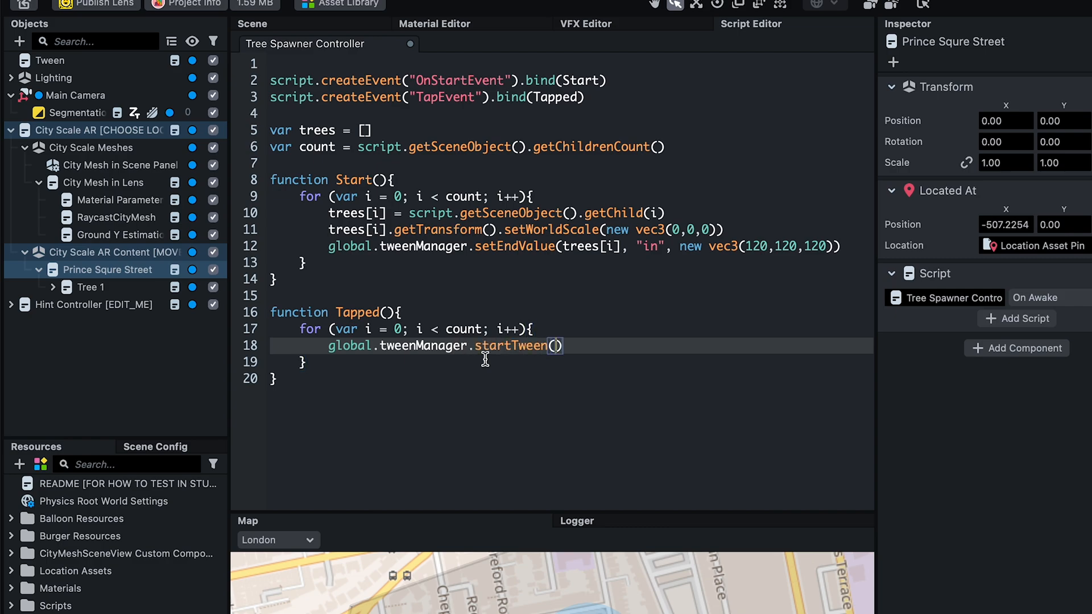
type("tartTween(trees[i],")
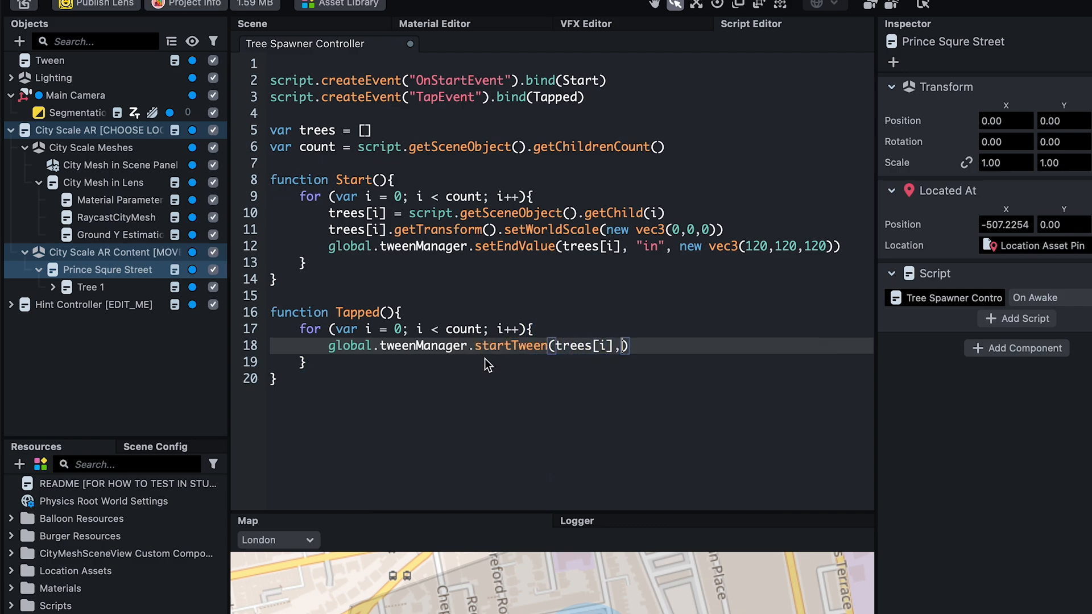
type(" \"in\"")
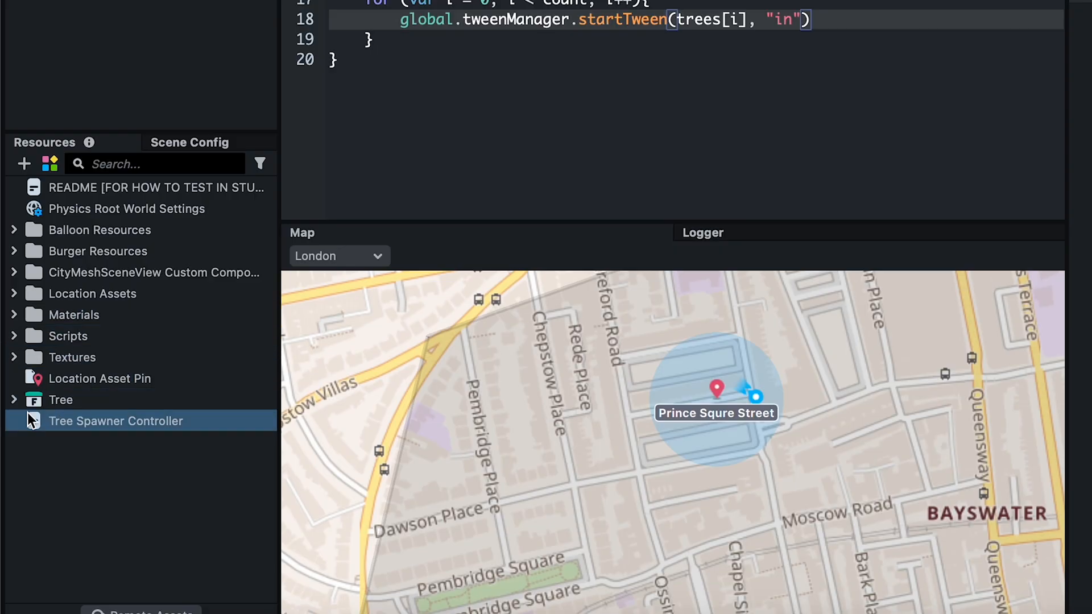
- Expand the Tree asset's Materials folder and select its materials starting from leaf_1
left_click(14, 400)
left_click(33, 461)
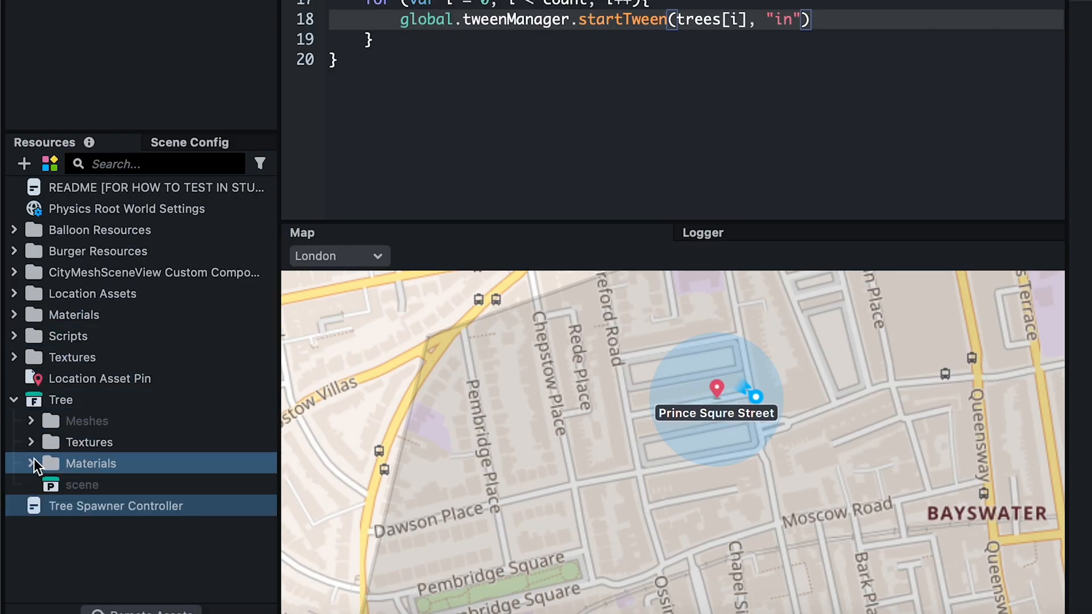
scroll(125, 495, "down", 5)
left_click(117, 481)
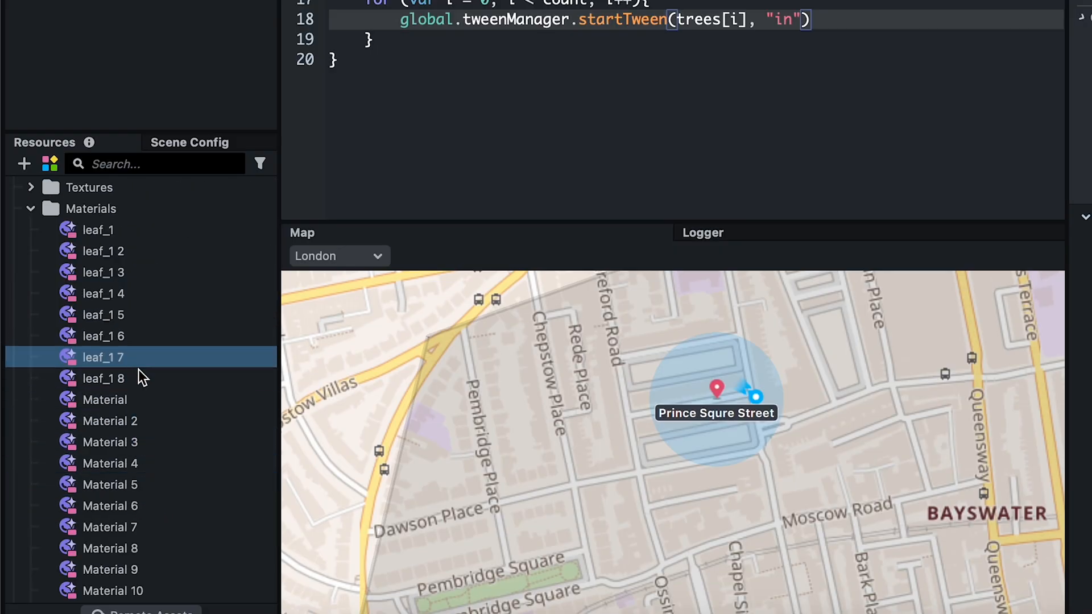
left_click(133, 230, "shift")
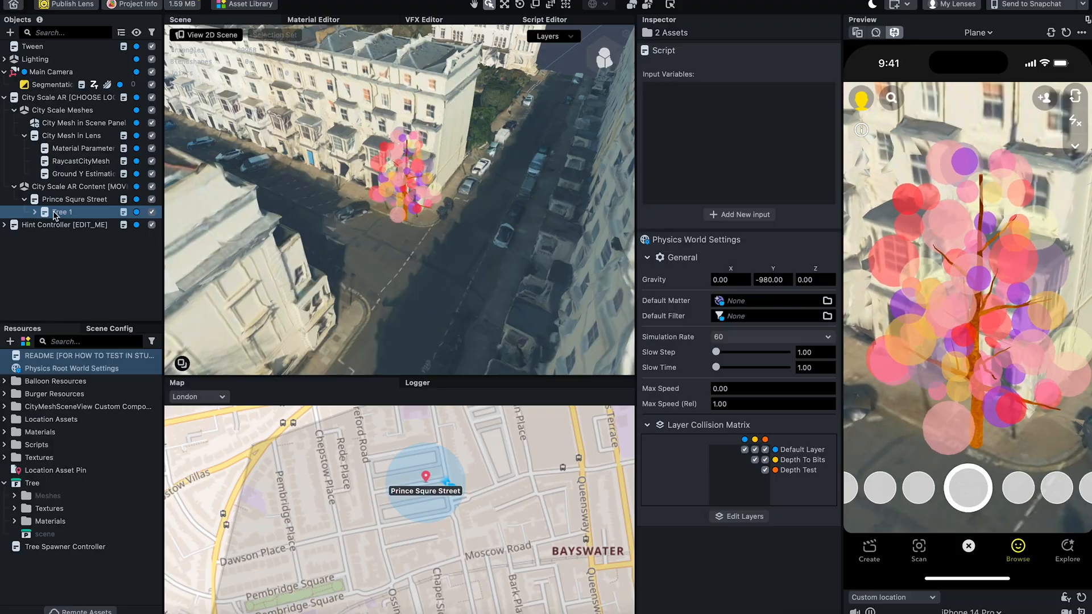
- Duplicate Tree 1, move the copy along the pavement beside it and set its tween delay to 1.2
left_click(55, 214)
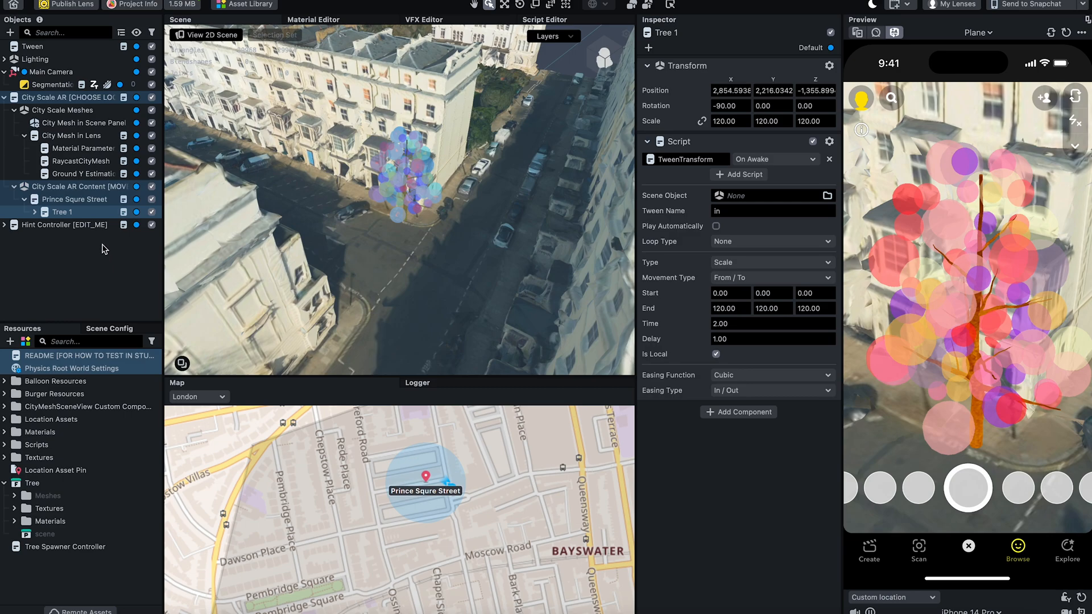
key("super+d")
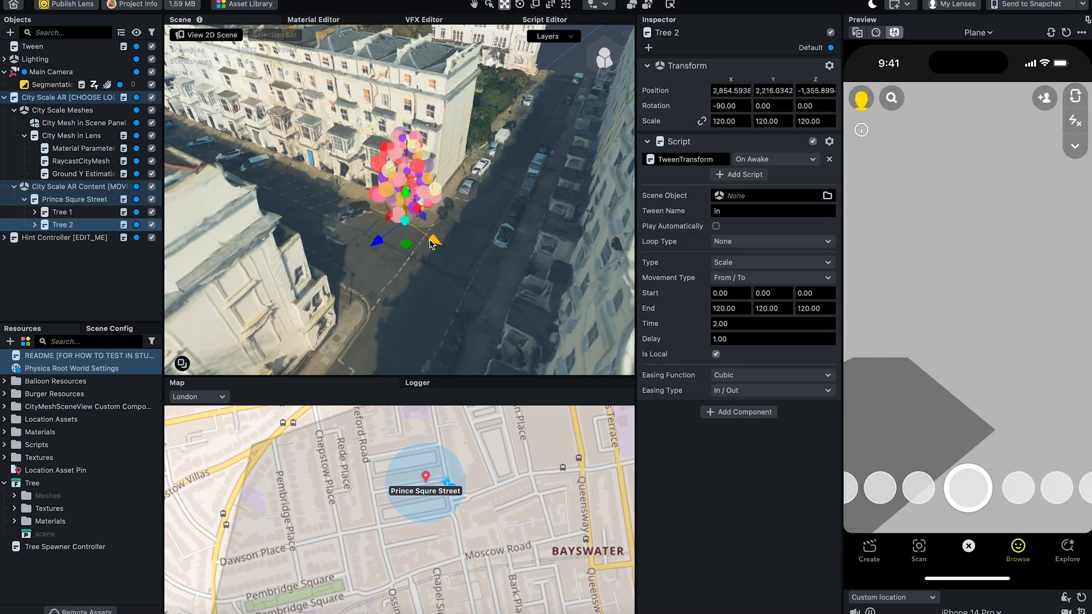
left_click_drag(407, 248, 352, 221)
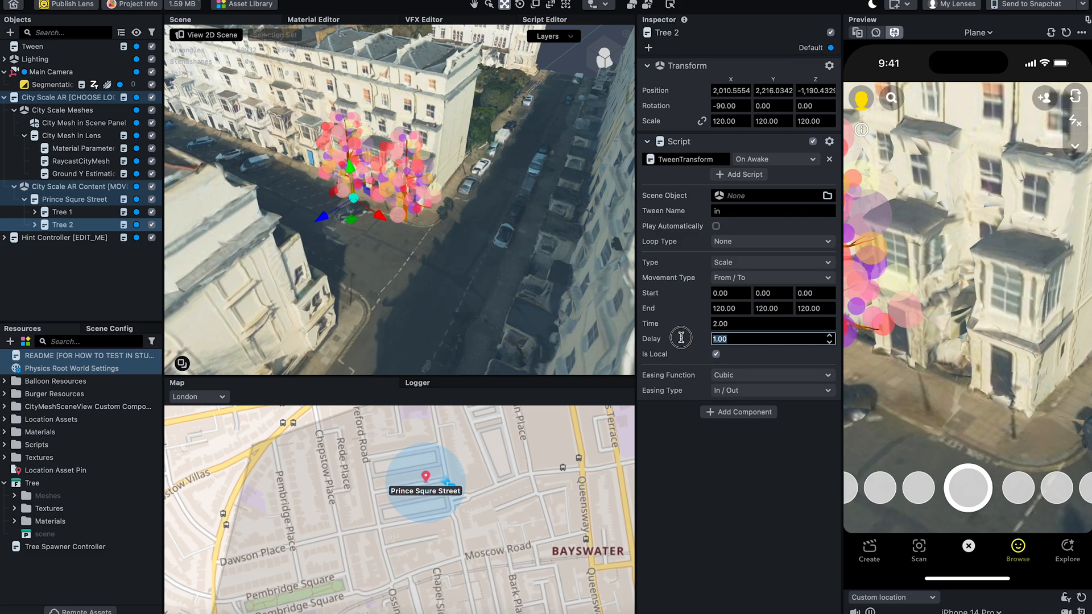
type("1.2")
key("Return")
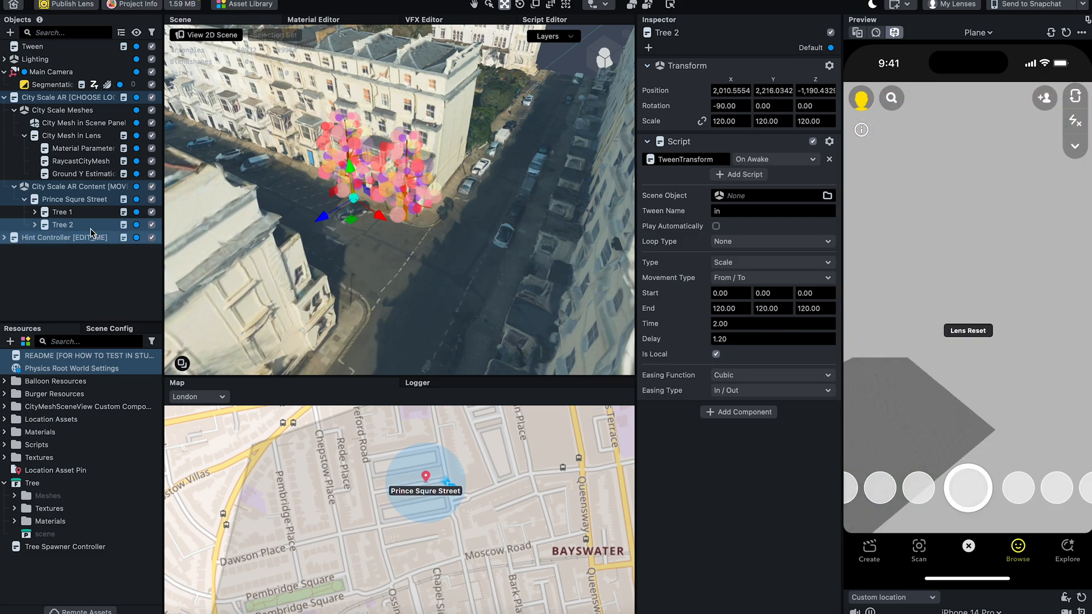
- Duplicate Tree 2 and the resulting Tree 3, placing each new copy further along the pavement
key("ctrl+d")
left_click_drag(383, 248, 339, 228)
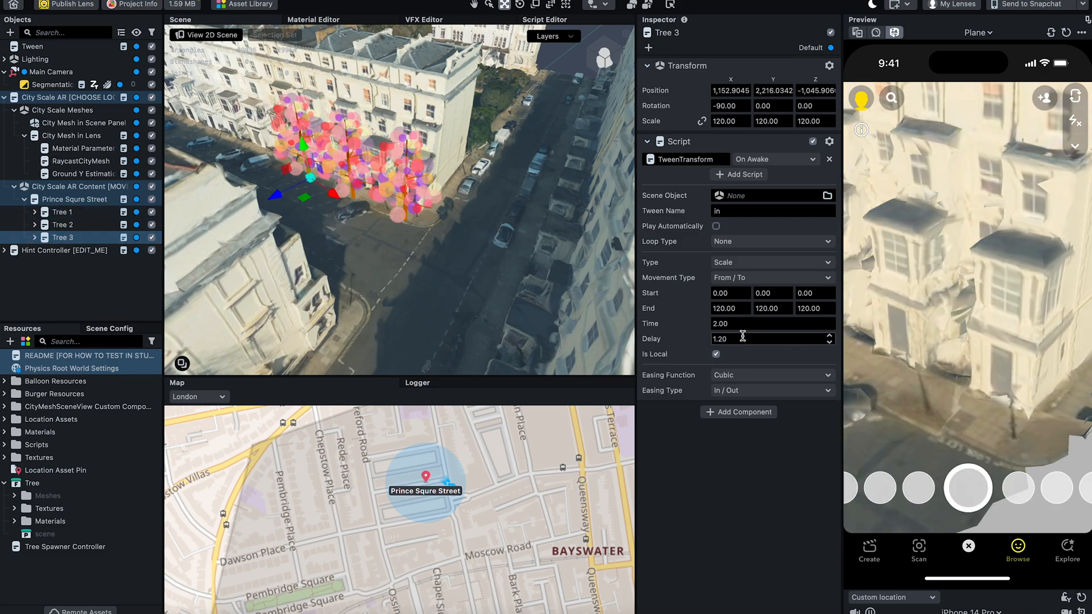
right_click_drag(449, 244, 490, 289)
left_click(74, 238)
key("ctrl+d")
left_click_drag(438, 238, 369, 313)
- Duplicate Tree 4 and set the tween delay of the Tree 5 copy to 1.8
scroll(451, 319, "down", 2)
key("ctrl+d")
left_click(763, 339)
right_click_drag(433, 307, 426, 281)
type("1.8")
- Duplicate Tree 5 and move the copy further down the street to extend the row
left_click(74, 263)
key("ctrl+d")
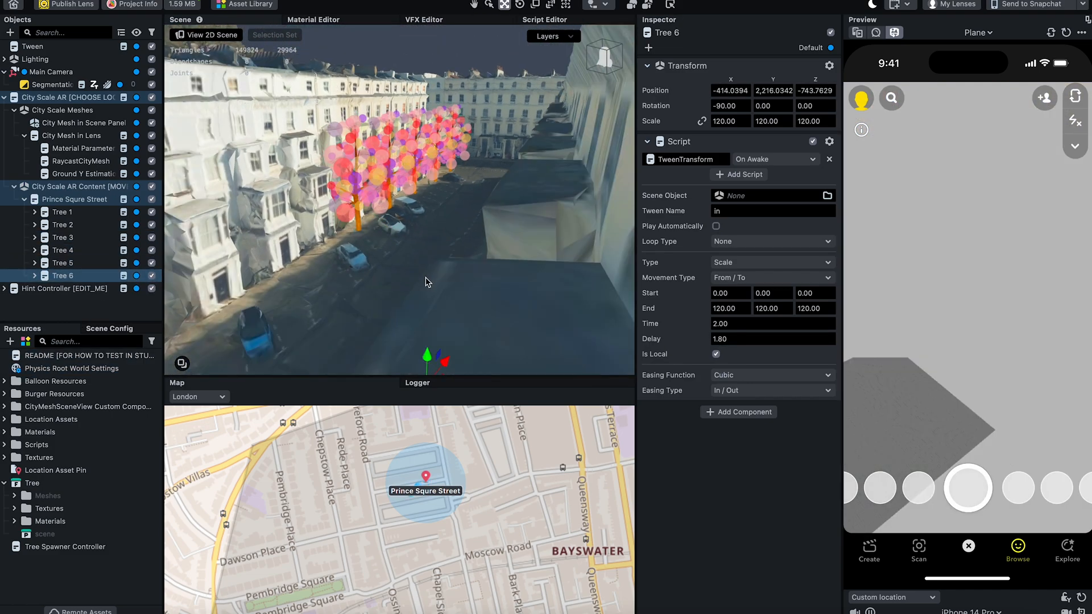
left_click_drag(411, 221, 372, 248)
right_click_drag(342, 256, 463, 302)
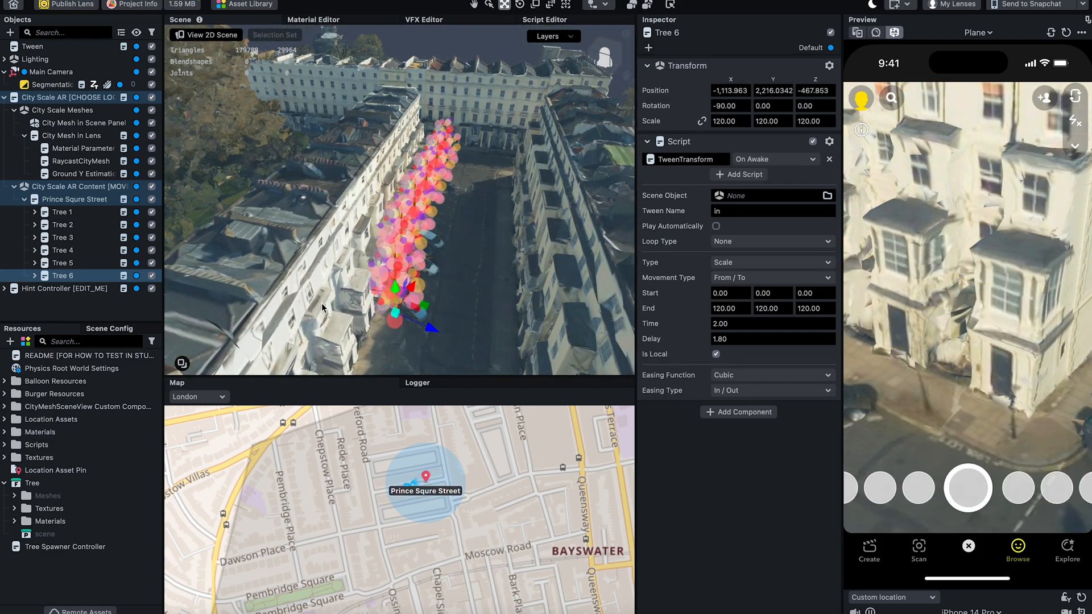
- Duplicate Tree 6, set the tween delays to 2 for Tree 6 and 2.2 for Tree 7, and move Tree 7 to the row's end
key("ctrl+d")
left_click(90, 266)
left_click(86, 276)
type("2")
left_click_drag(734, 339, 700, 339)
left_click(57, 290)
type("2.2")
scroll(410, 284, "down", 3)
left_click_drag(414, 292, 407, 335)
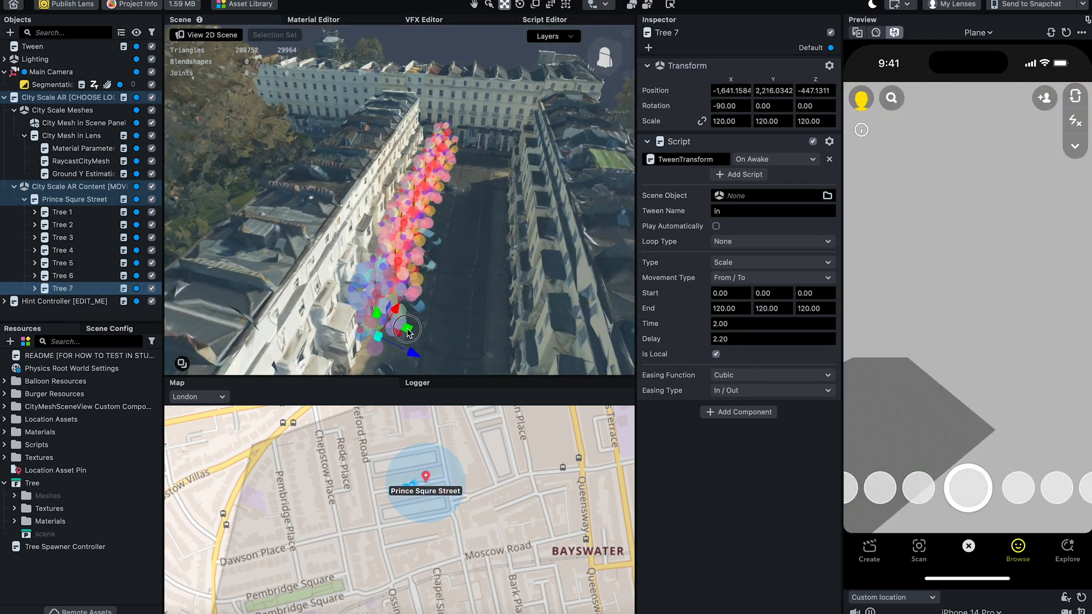
- Duplicate Tree 7, set the copy's tween delay to 2.4 and move it further along the row
key("ctrl+d")
left_click_drag(734, 339, 661, 342)
type("2.4")
scroll(409, 318, "down", 2)
left_click_drag(409, 326, 397, 351)
- Duplicate Tree 8, move the copy further down the street and set its tween delay to 2.6
key("ctrl+d")
right_click_drag(434, 291, 424, 260)
left_click_drag(405, 260, 388, 296)
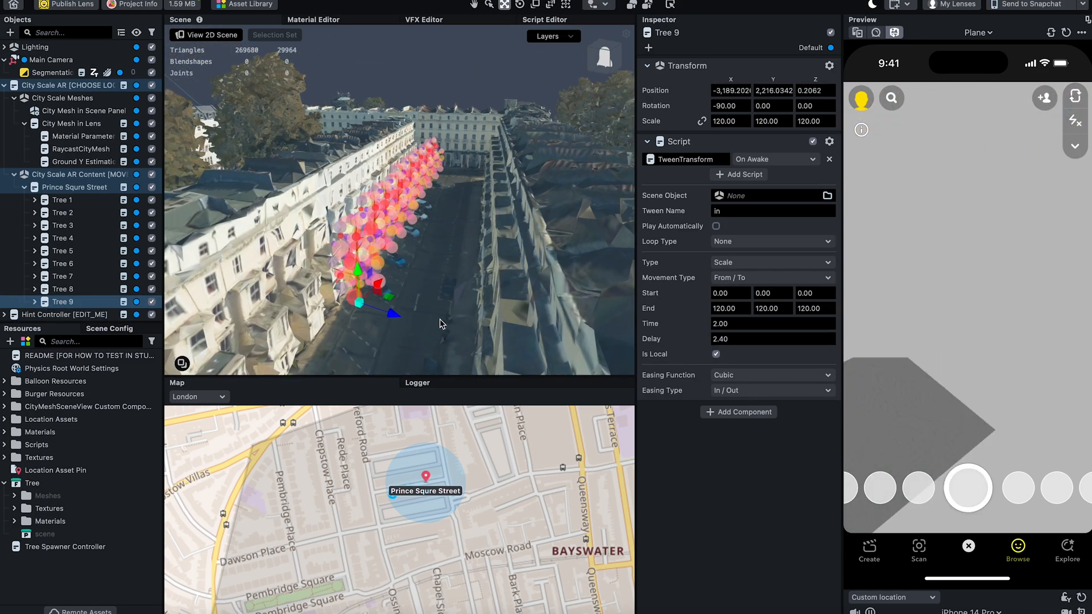
left_click_drag(733, 340, 669, 344)
type("2.6")
right_click_drag(410, 285, 398, 304)
- Duplicate Tree 9, place the copy at the end of the row and set its tween delay to 2.8
key("ctrl+d")
left_click_drag(389, 295, 374, 327)
left_click_drag(734, 340, 665, 340)
type("2.8")
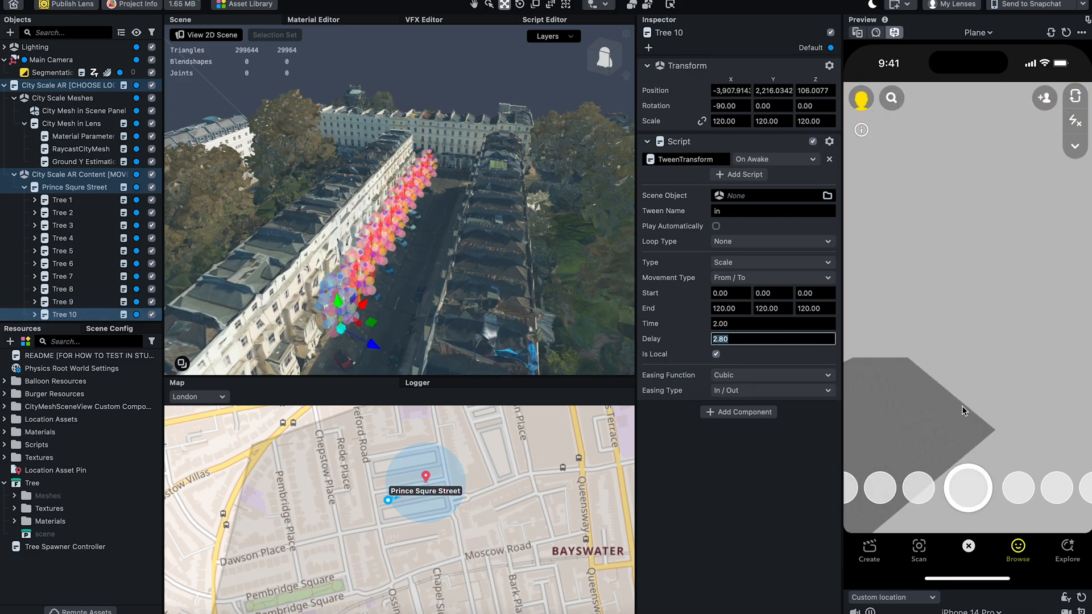
- Duplicate Trees 1 to 10 together and move the copies across to the opposite pavement as a parallel row
right_click_drag(569, 319, 507, 314)
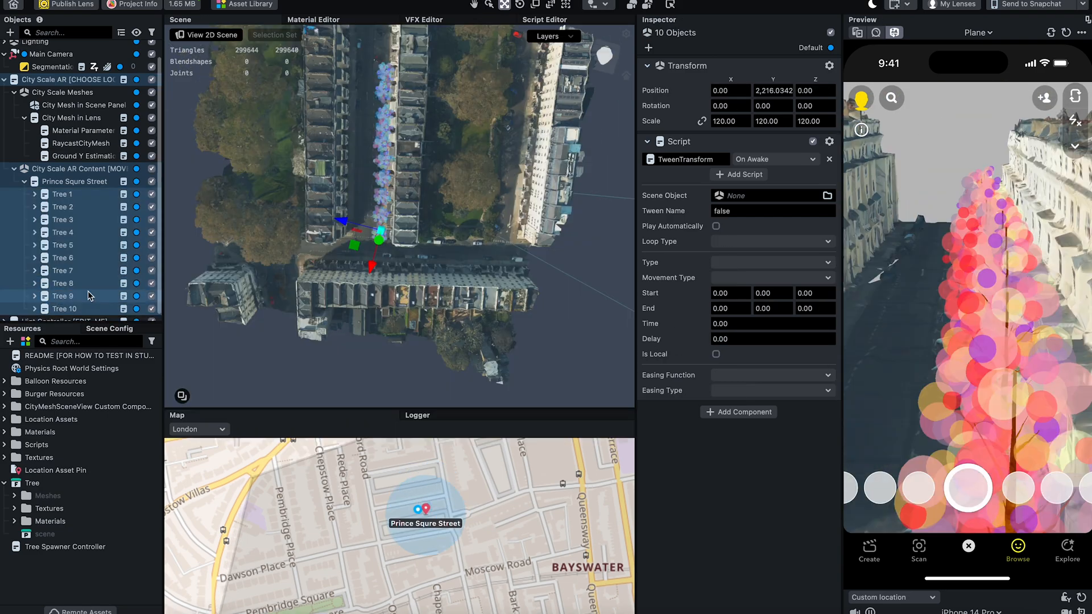
left_click(89, 296, "shift")
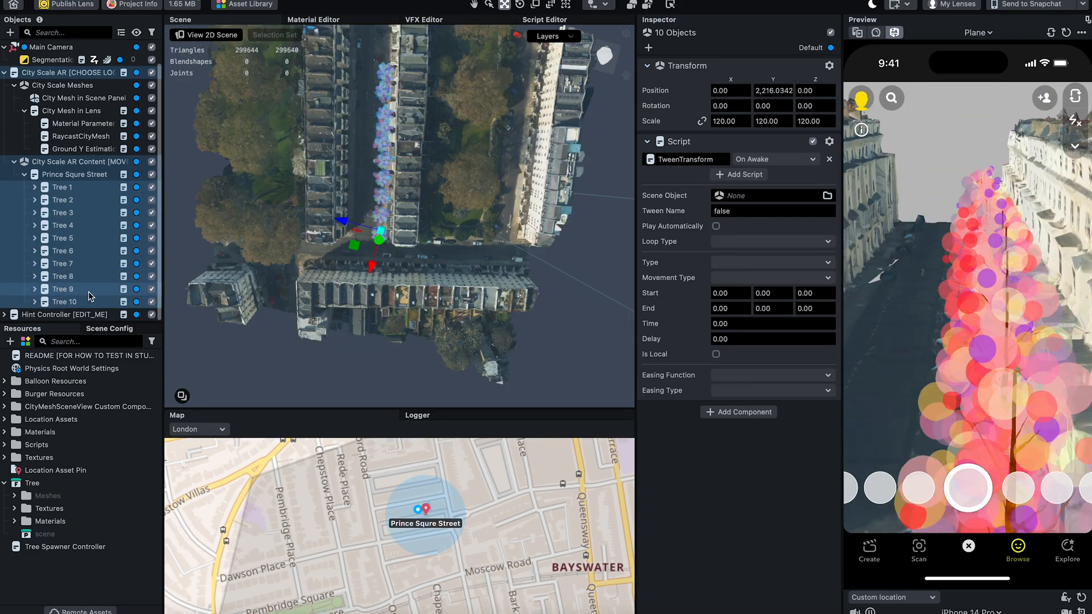
right_click(80, 191)
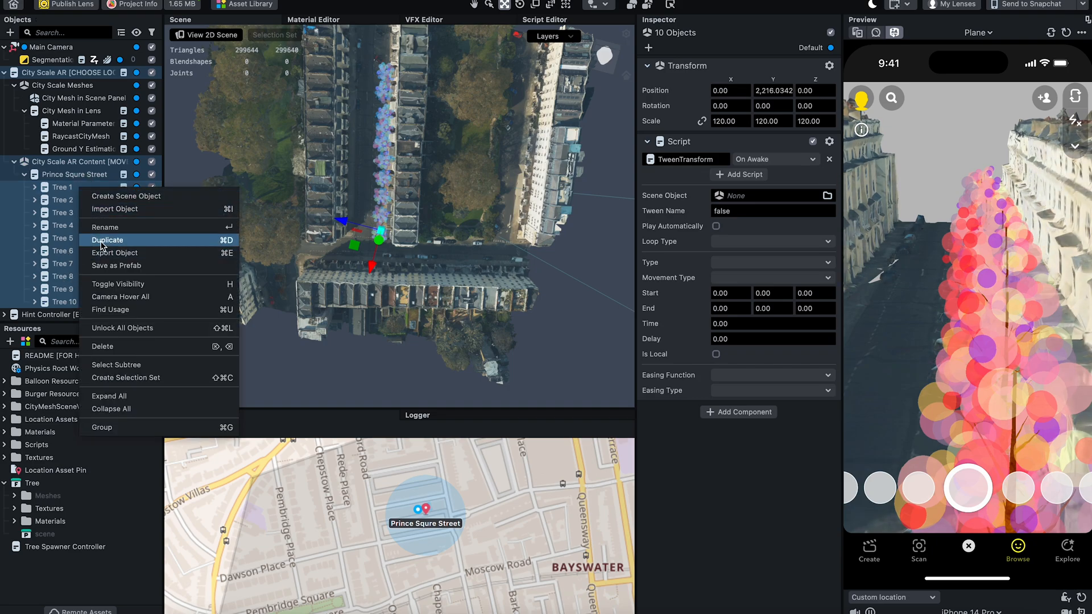
left_click(102, 240)
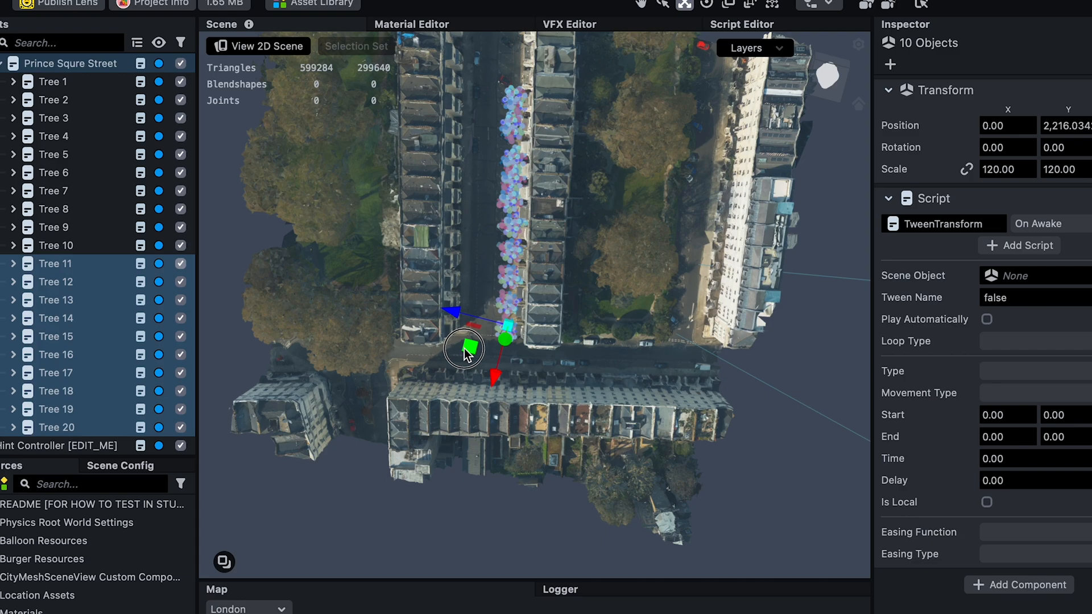
left_click_drag(459, 349, 425, 346)
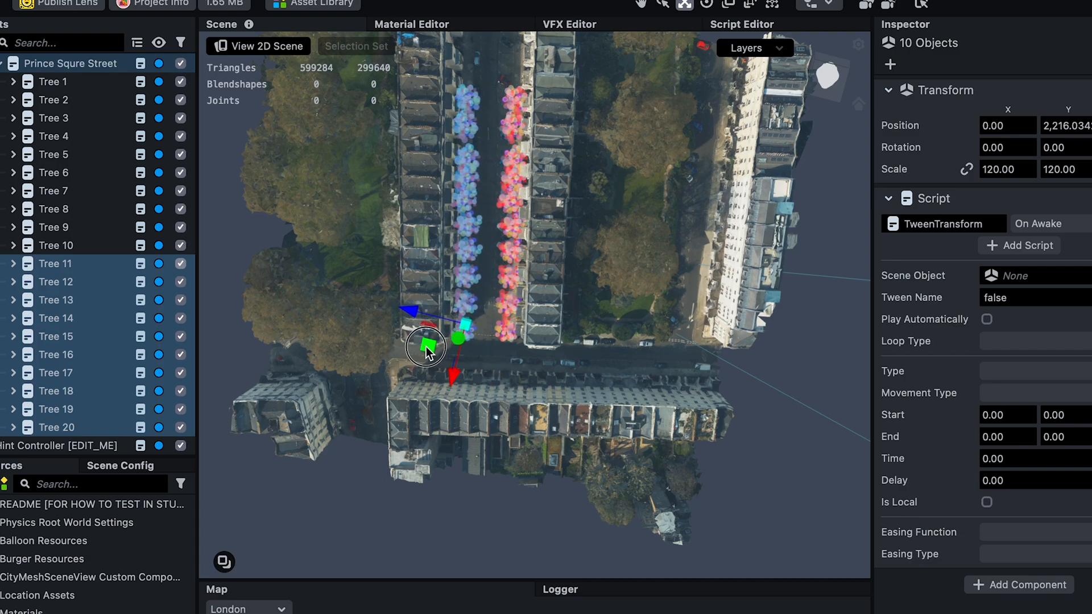
- Inspect both tree rows in the scene and look down the street in the lens preview
right_click_drag(582, 387, 615, 325)
scroll(529, 318, "up", 2)
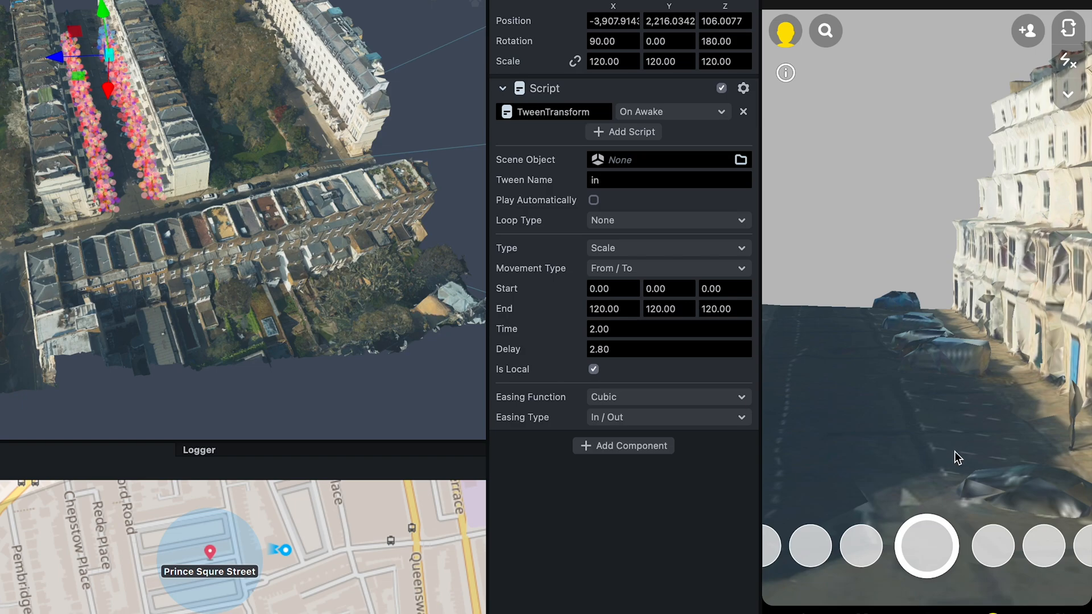
left_click_drag(954, 451, 944, 412)
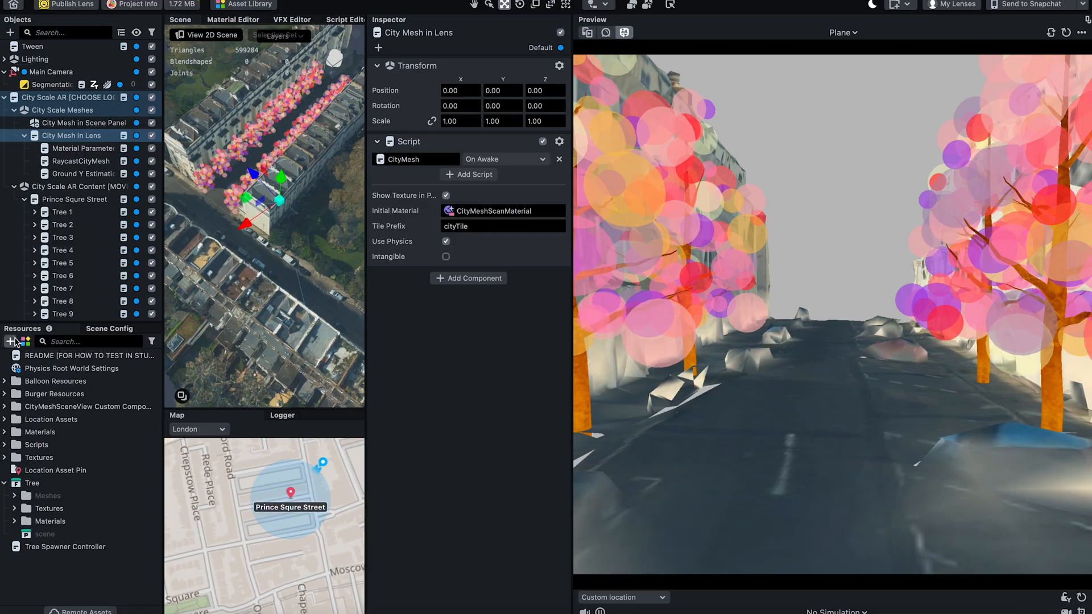
- Create an Occluder material and assign it as the Initial Material of City Mesh in Lens
left_click(10, 341)
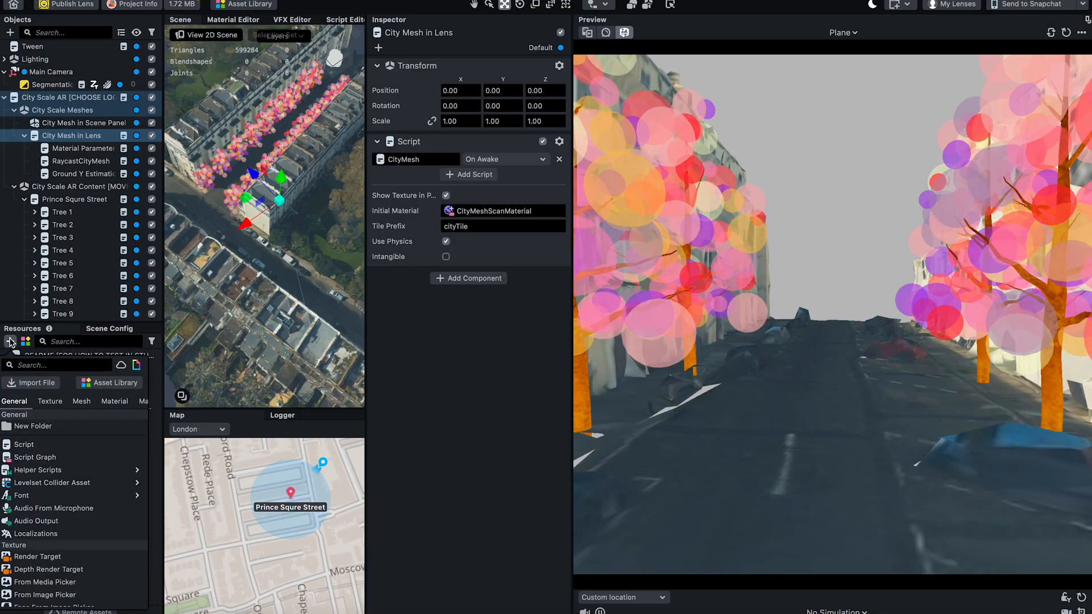
type("occ")
key("Return")
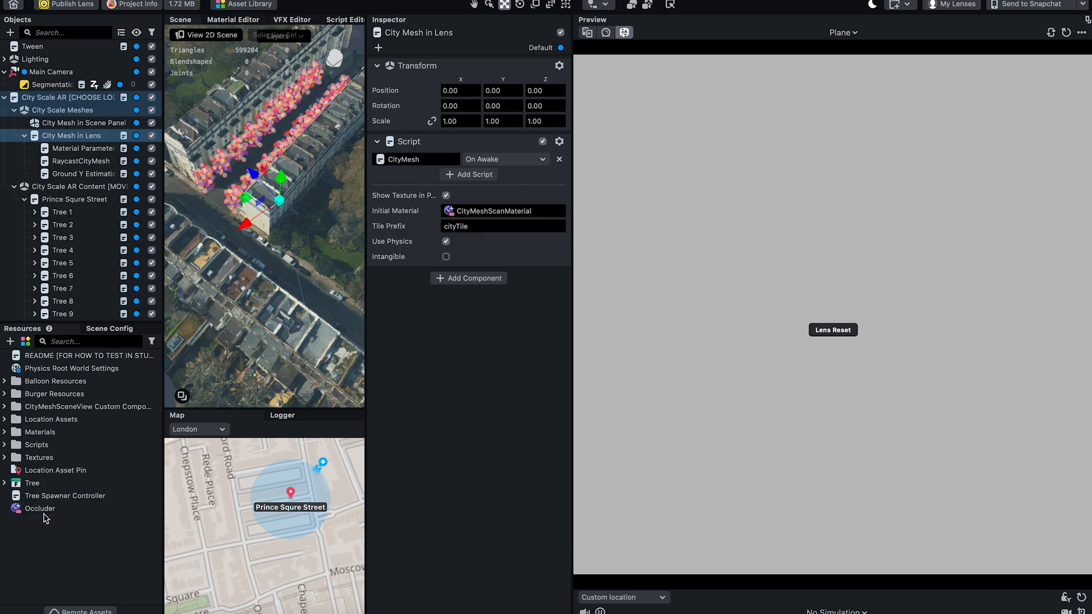
left_click_drag(35, 509, 501, 211)
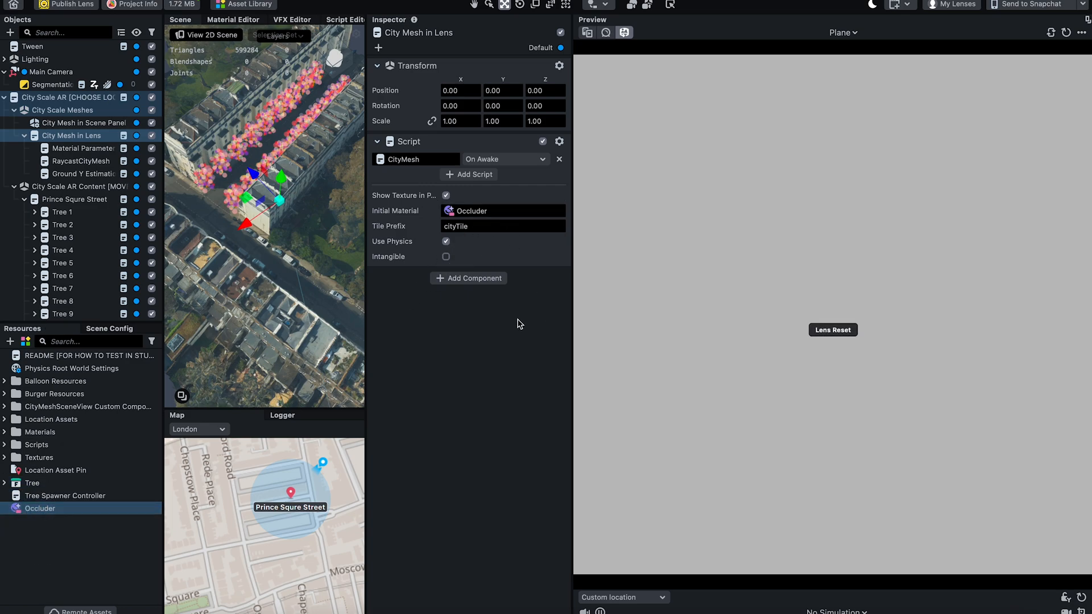